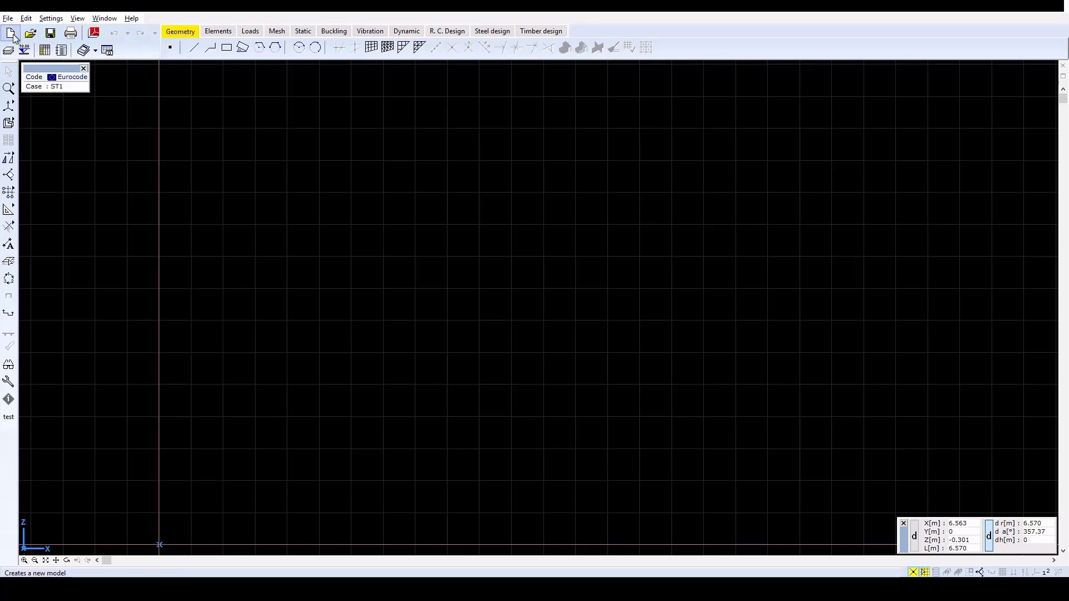
Create a new Eurocode model named Reservoir without saving the changes in the current model
left_click(11, 35)
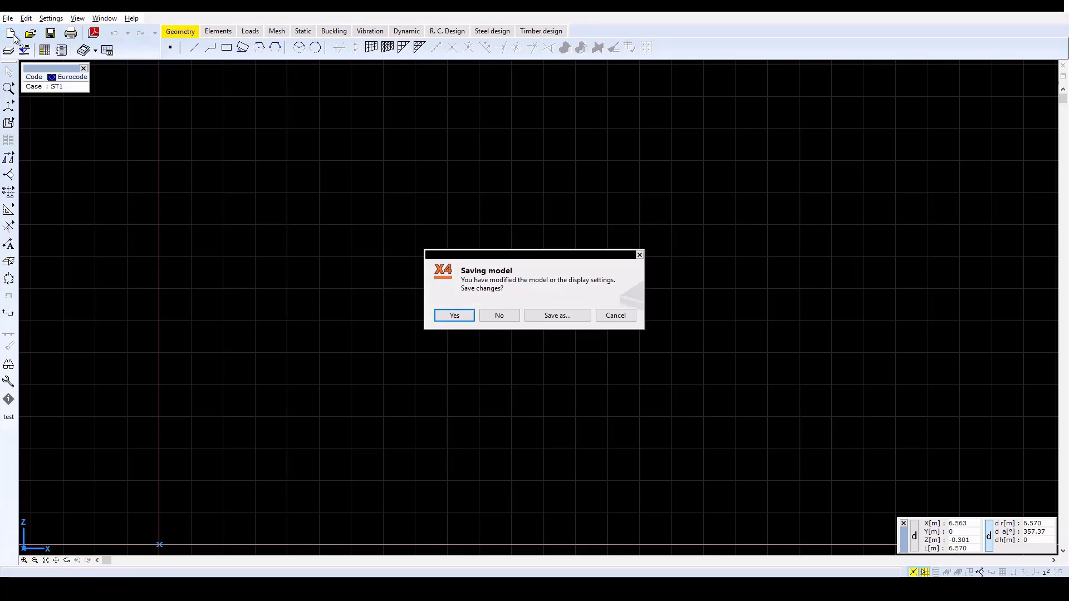
left_click(491, 316)
type("Reserv")
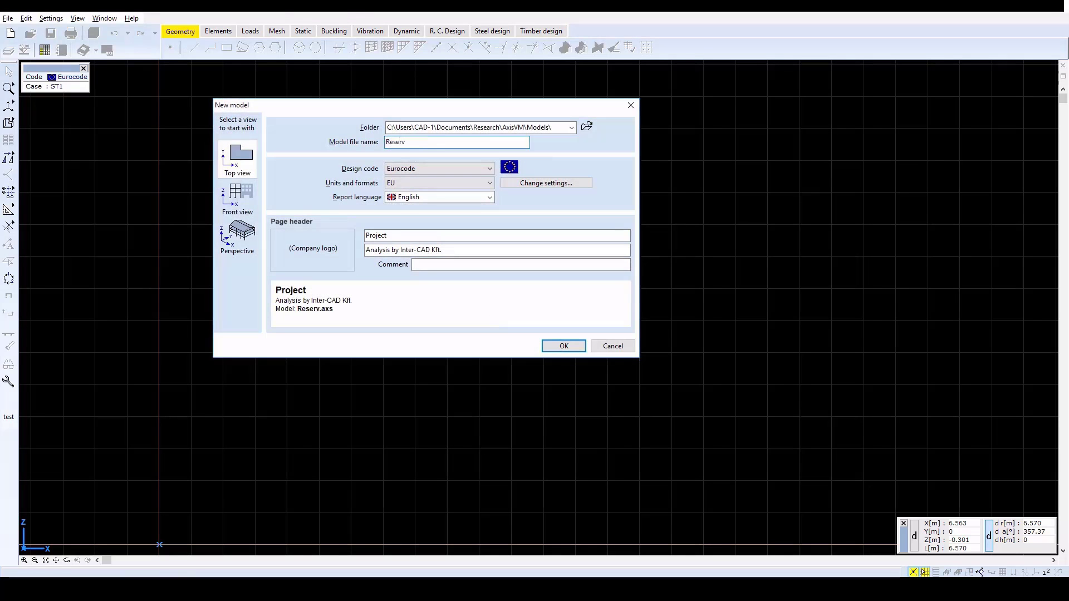
type("oir")
left_click(555, 347)
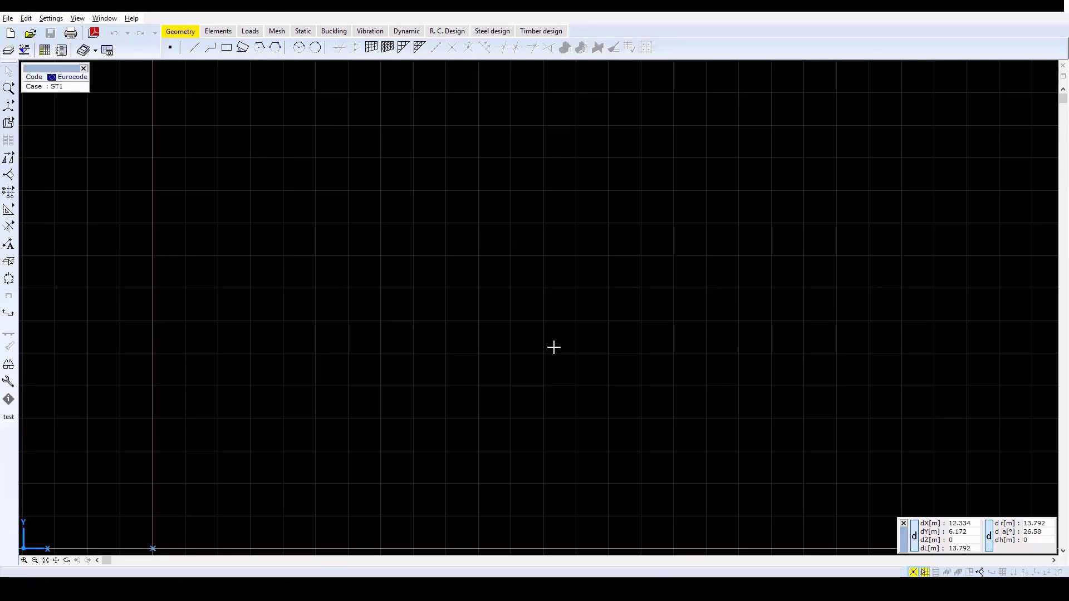
Set the cursor step to 0.2 m in the X, Y and Z directions
left_click(58, 20)
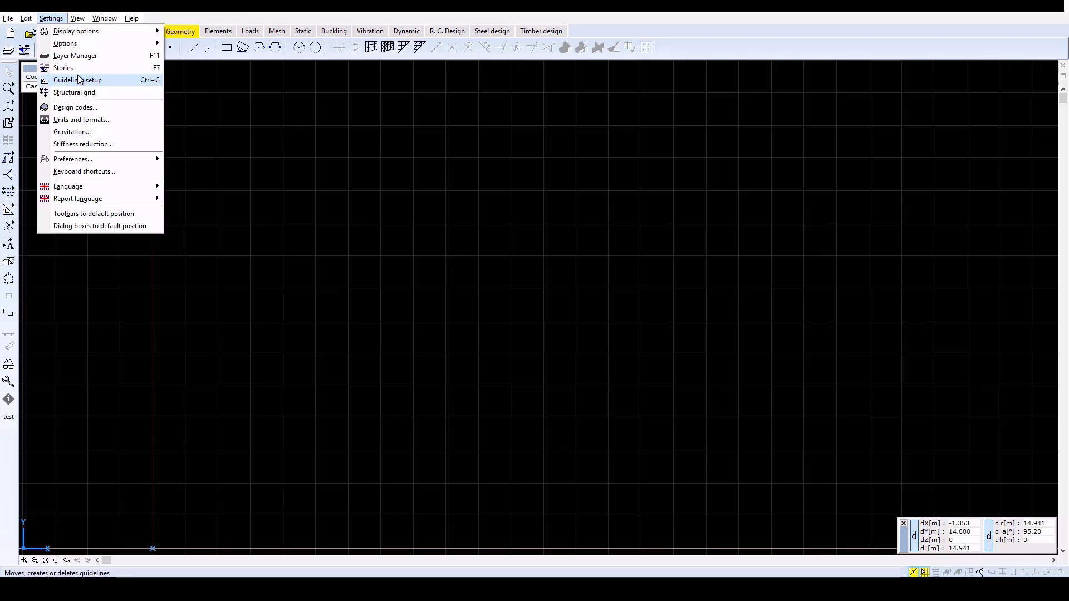
mouse_move(109, 41)
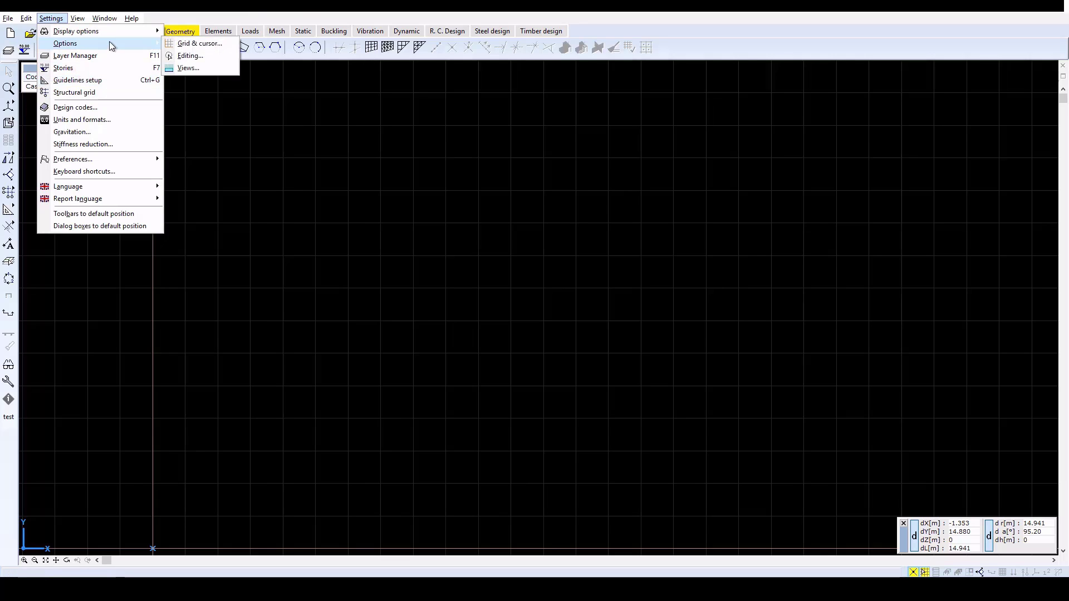
left_click(200, 44)
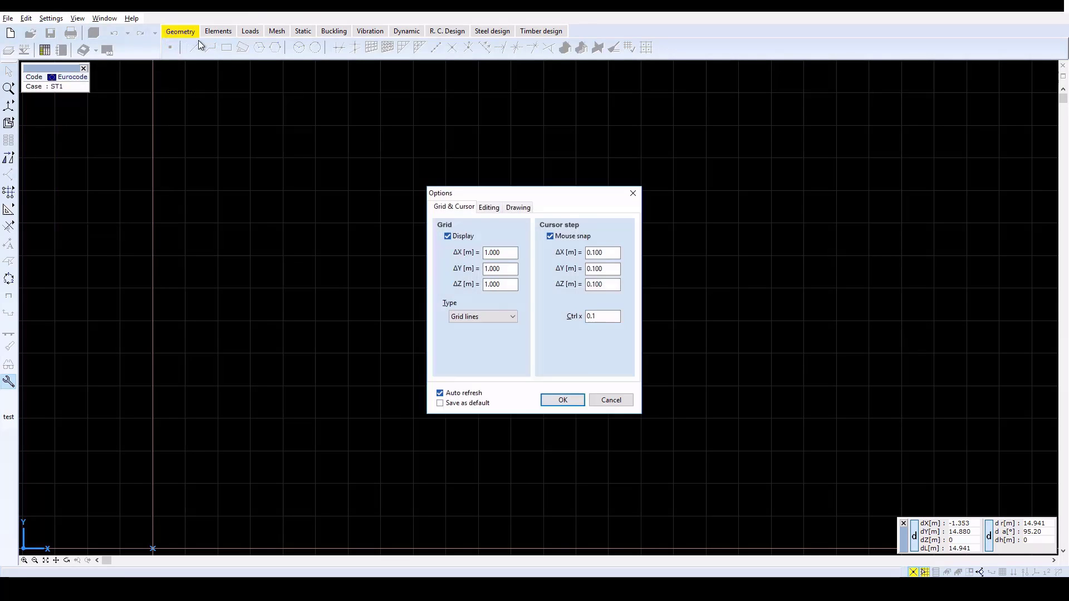
left_click(602, 252)
double_click(601, 253)
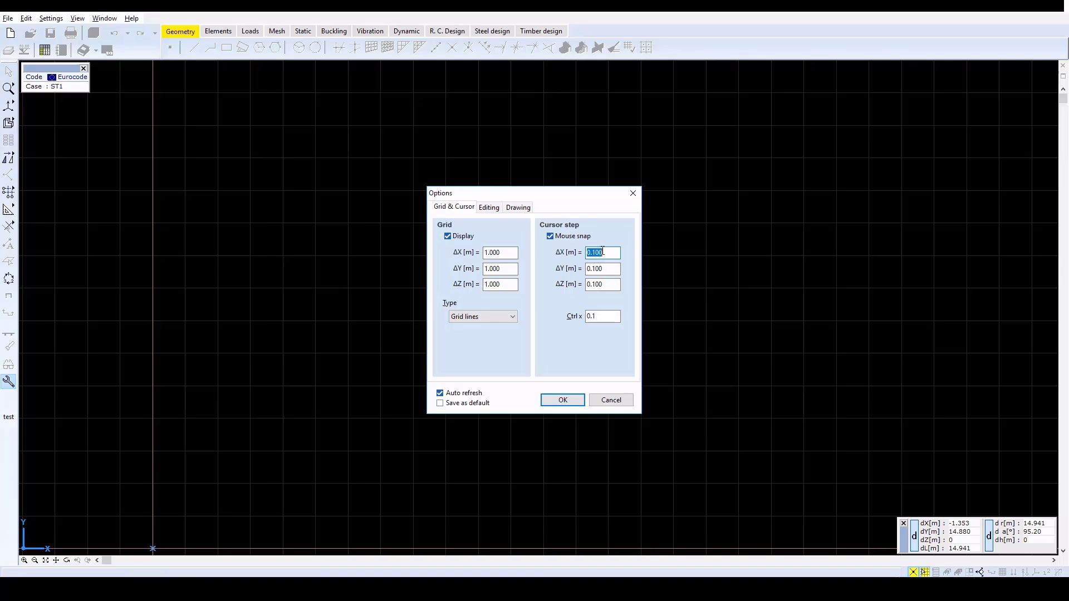
type("0.2")
key("Tab")
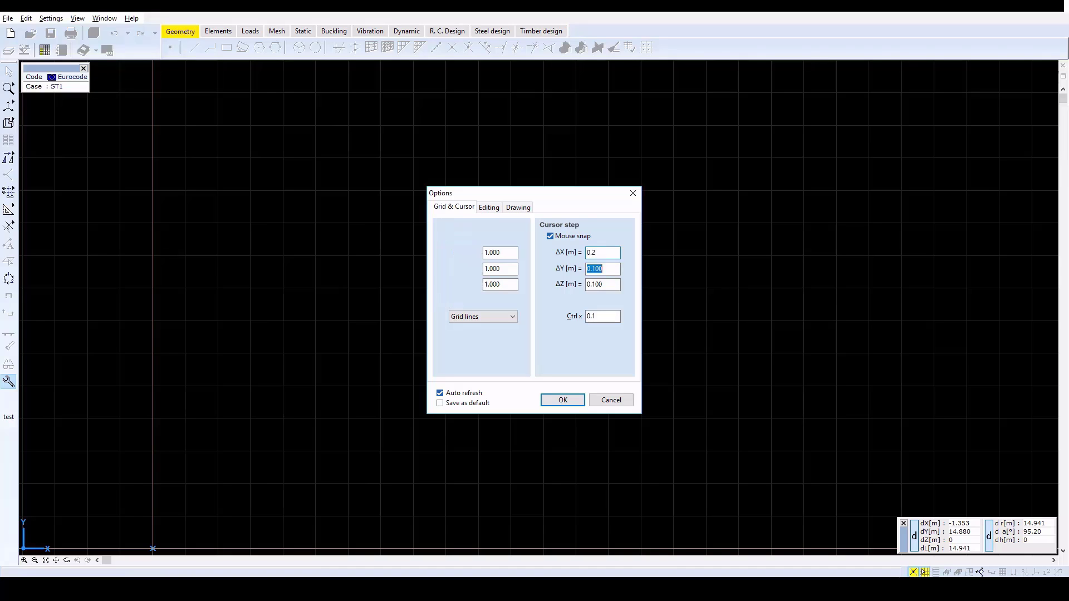
type("0.2")
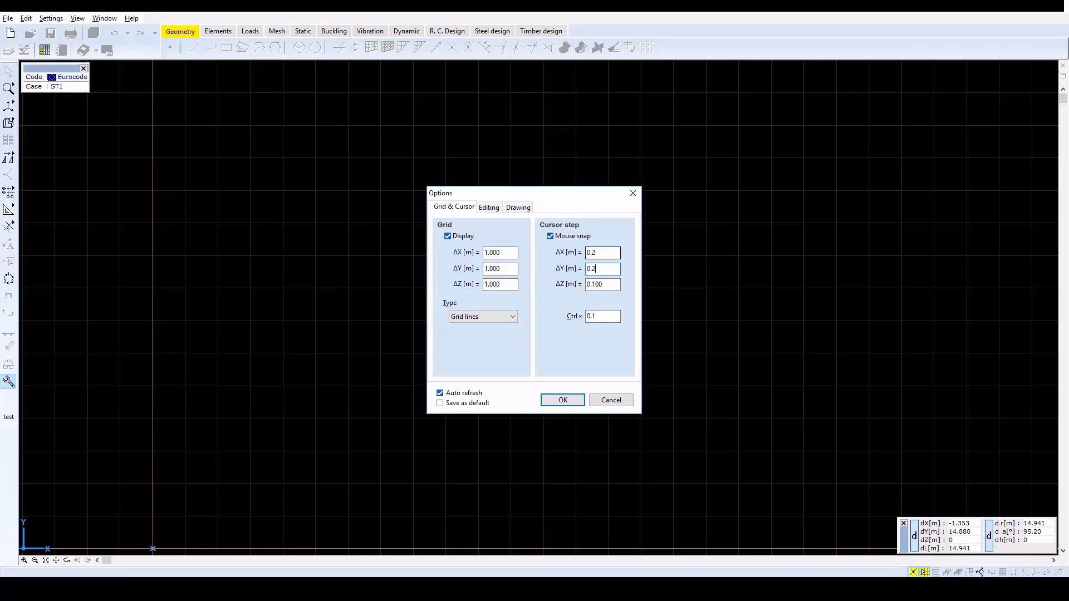
key("Tab")
type("0.2")
left_click(564, 400)
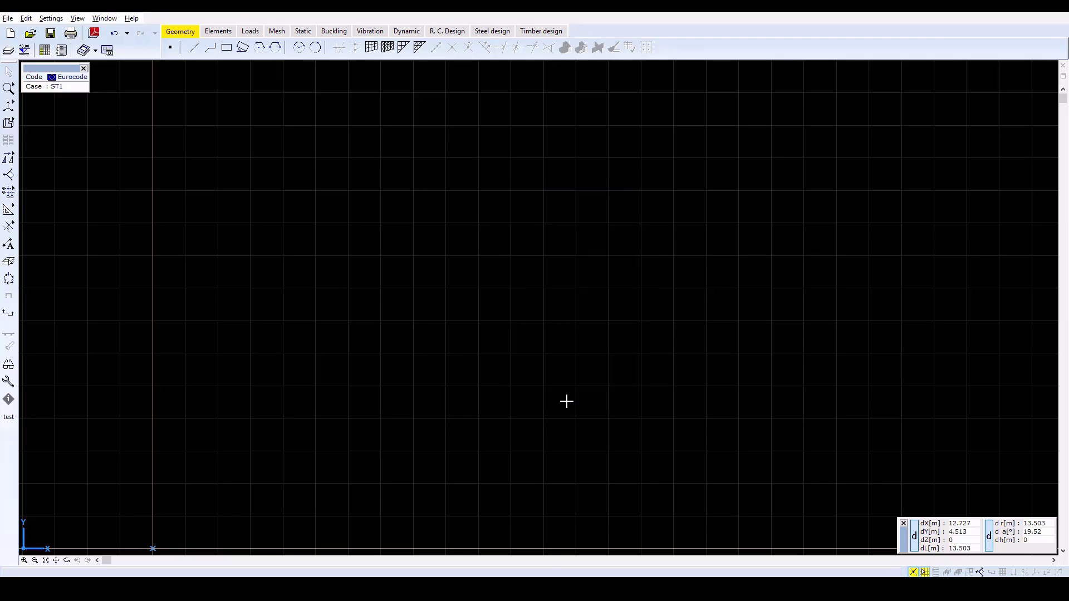
Start directly drawing a shell domain and import concrete C25/30 from the Eurocode material library as its material
left_click(218, 31)
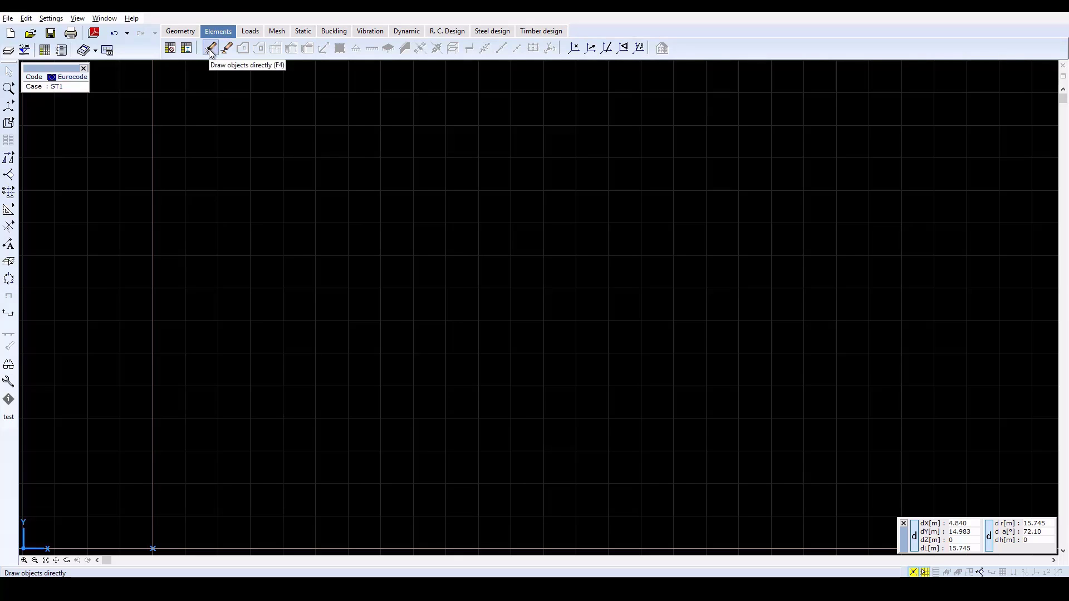
left_click(210, 50)
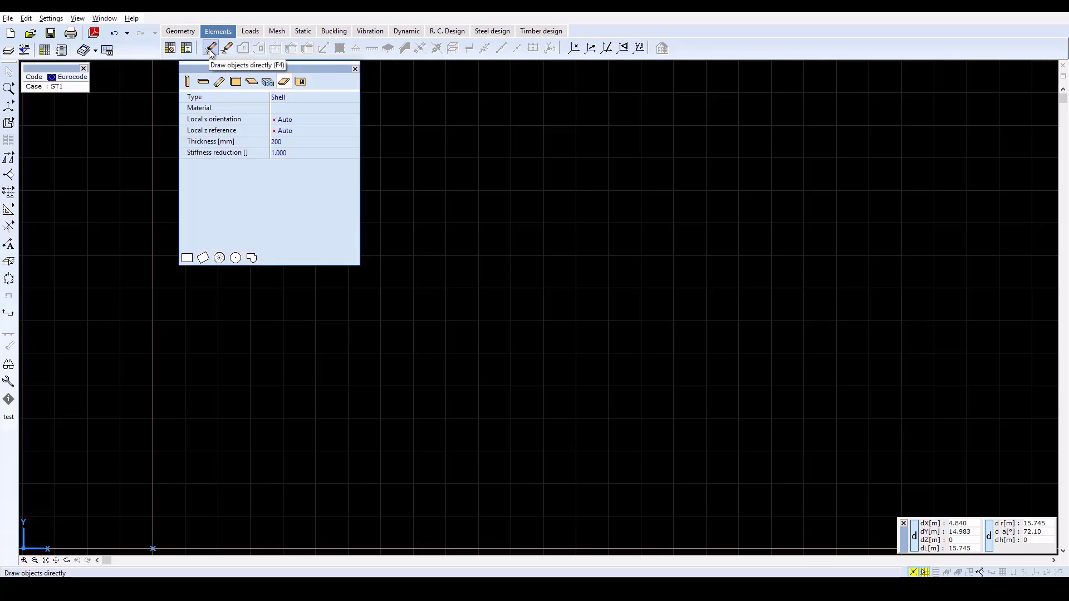
left_click(284, 83)
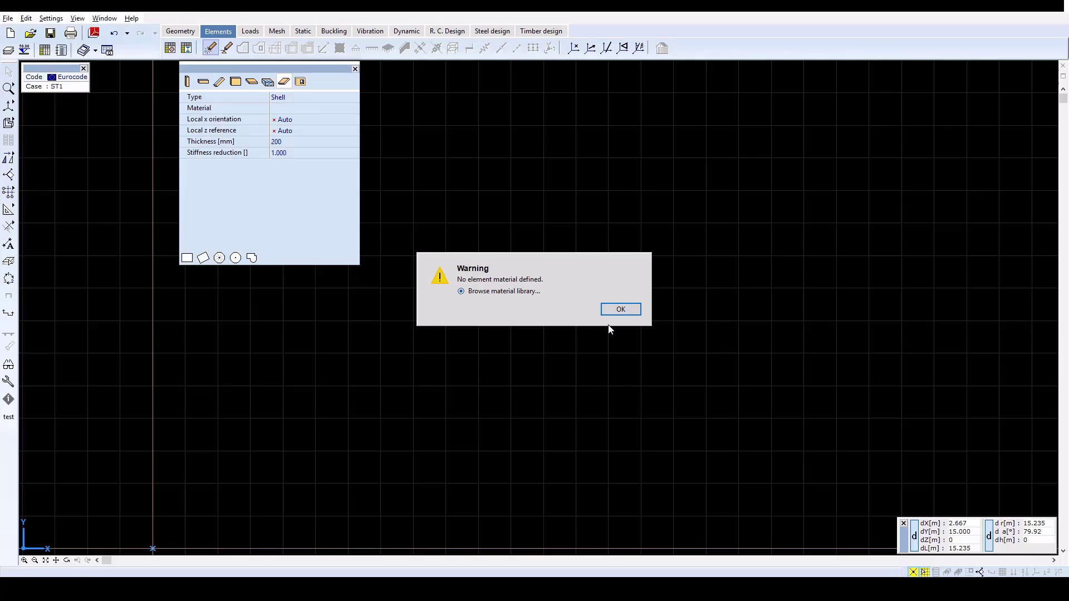
left_click(618, 309)
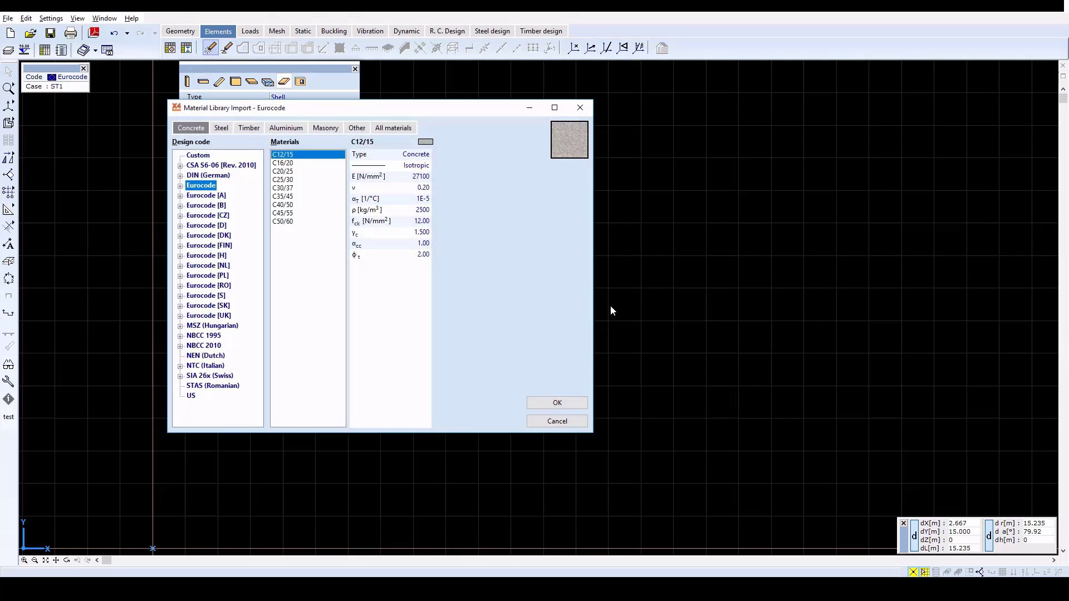
left_click(293, 172)
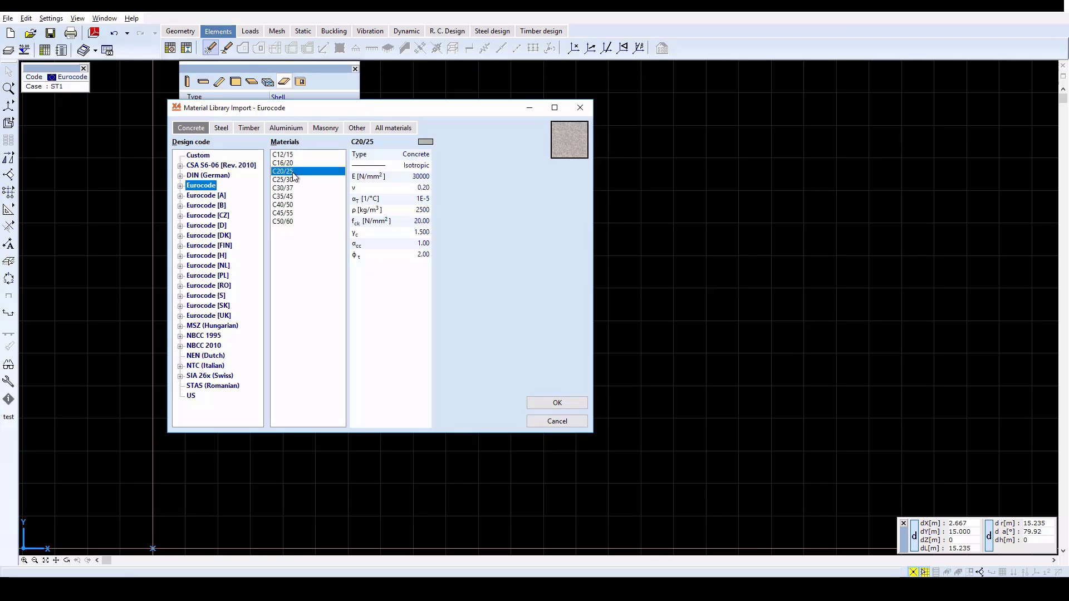
left_click(292, 180)
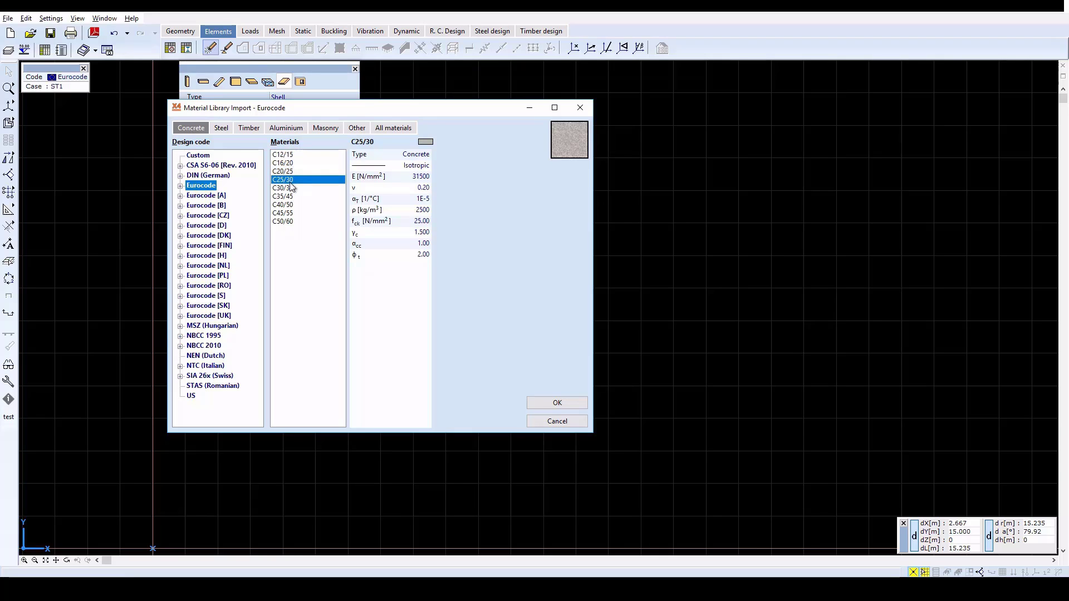
left_click(544, 408)
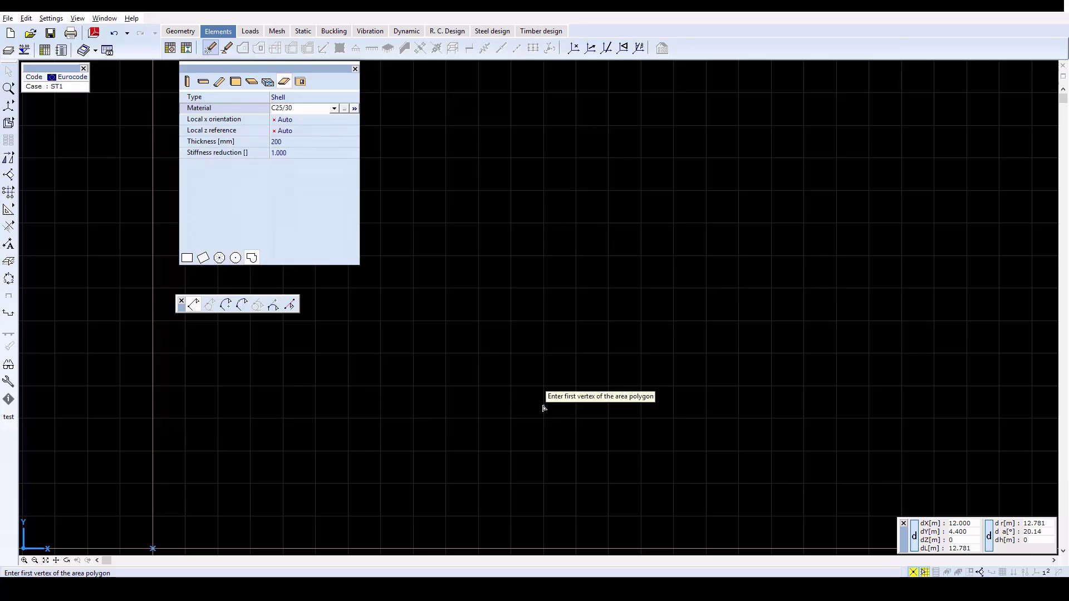
Set the shell's thickness to 250 mm and choose the free polygon shape for drawing it
left_click(289, 141)
type("2")
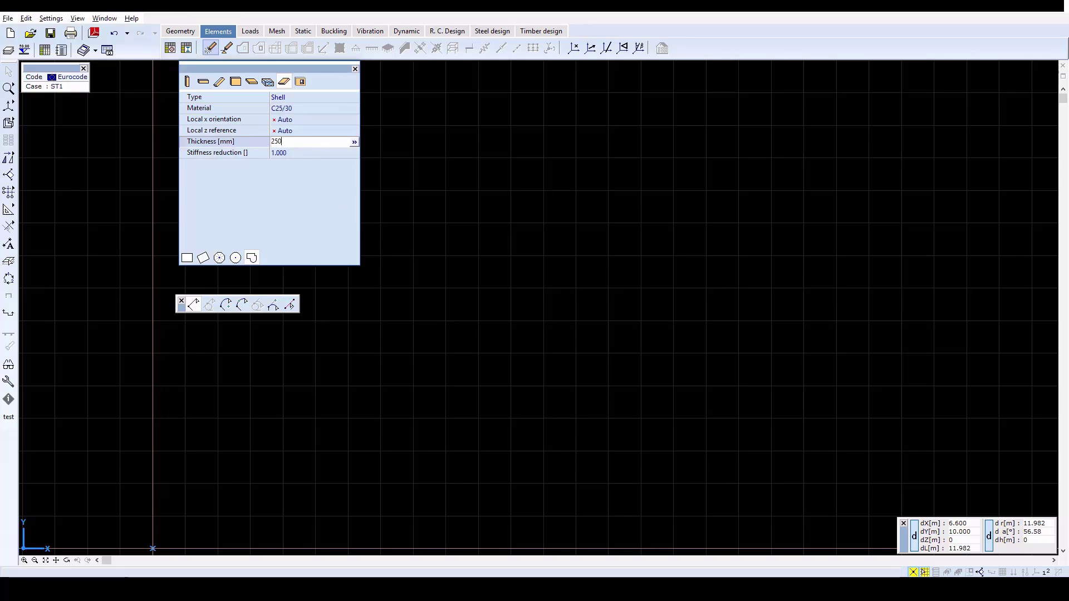
key("Return")
left_click(252, 262)
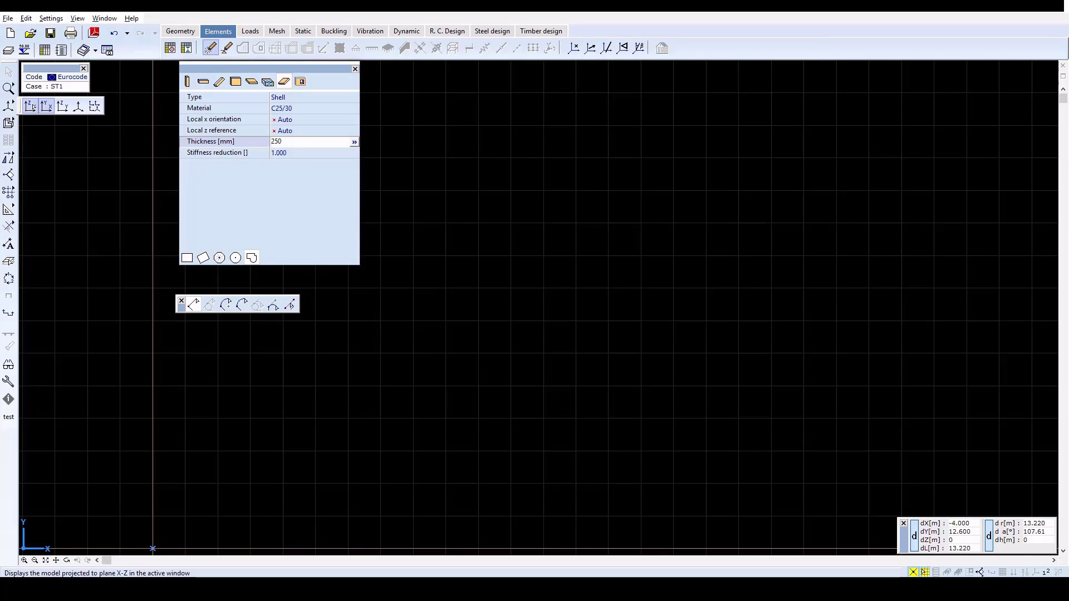
In the X-Z front view, draw the closed wall polygon through (0, 0), (11, -0.2), (11, -0.6), (12, -0.6), (12, 3) and (0, 3) m
left_click(32, 106)
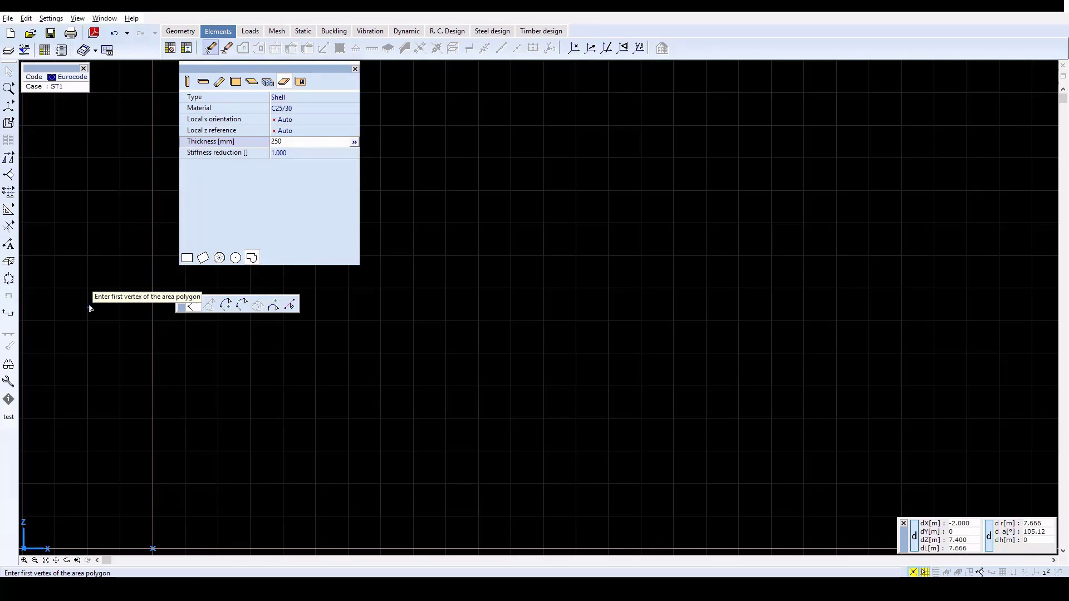
left_click(152, 549)
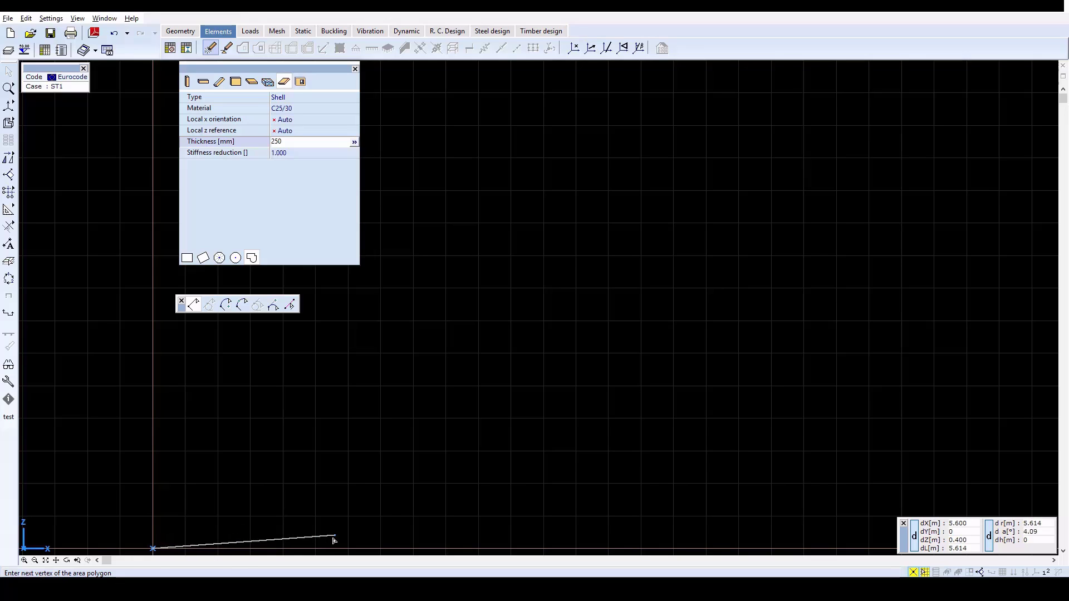
left_click(1062, 550)
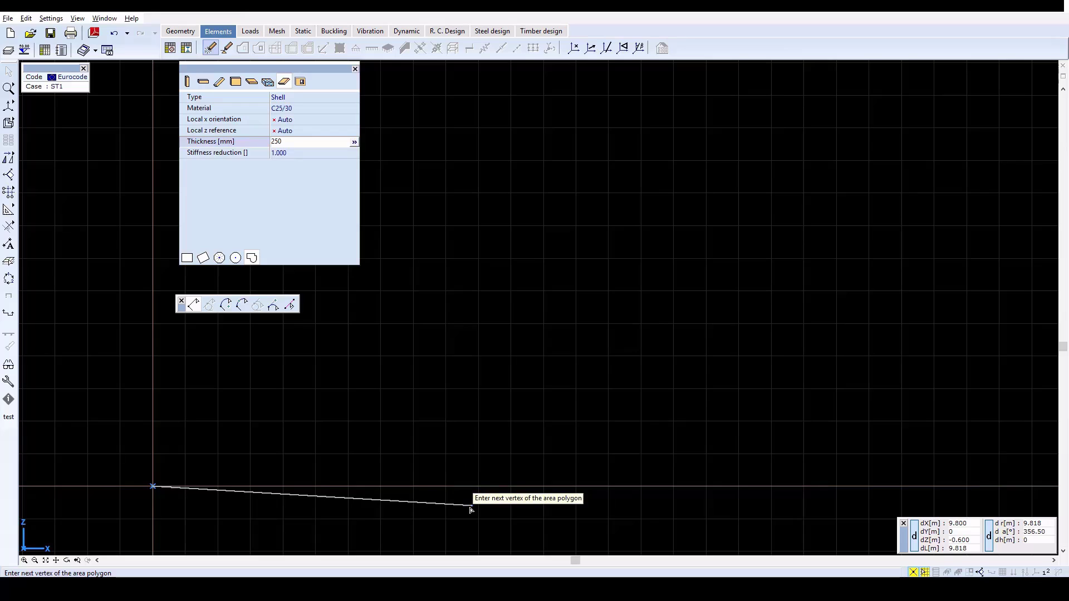
left_click(512, 493)
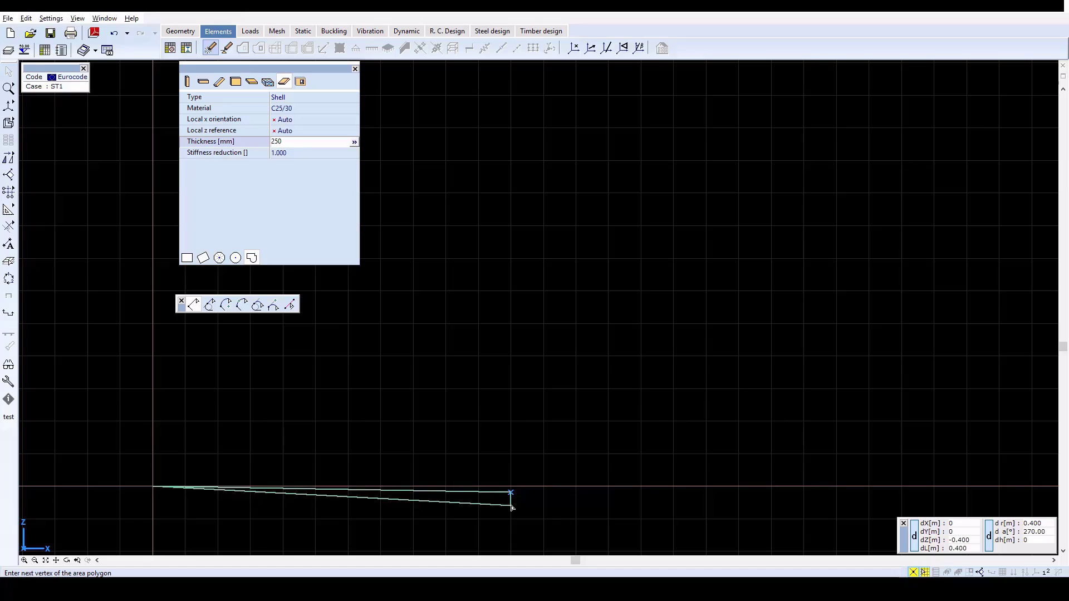
left_click(511, 506)
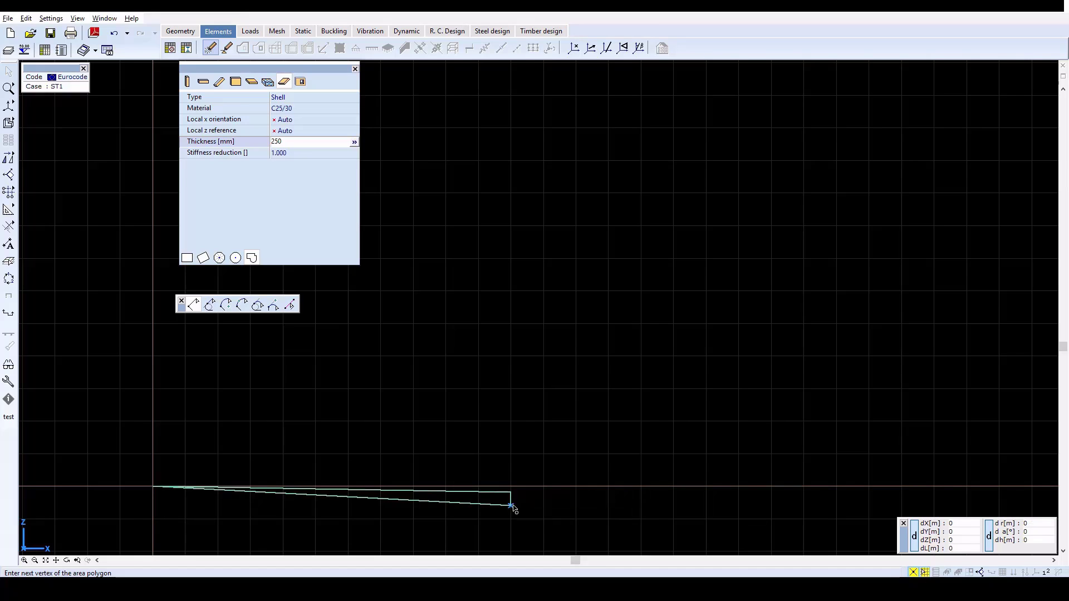
left_click(546, 507)
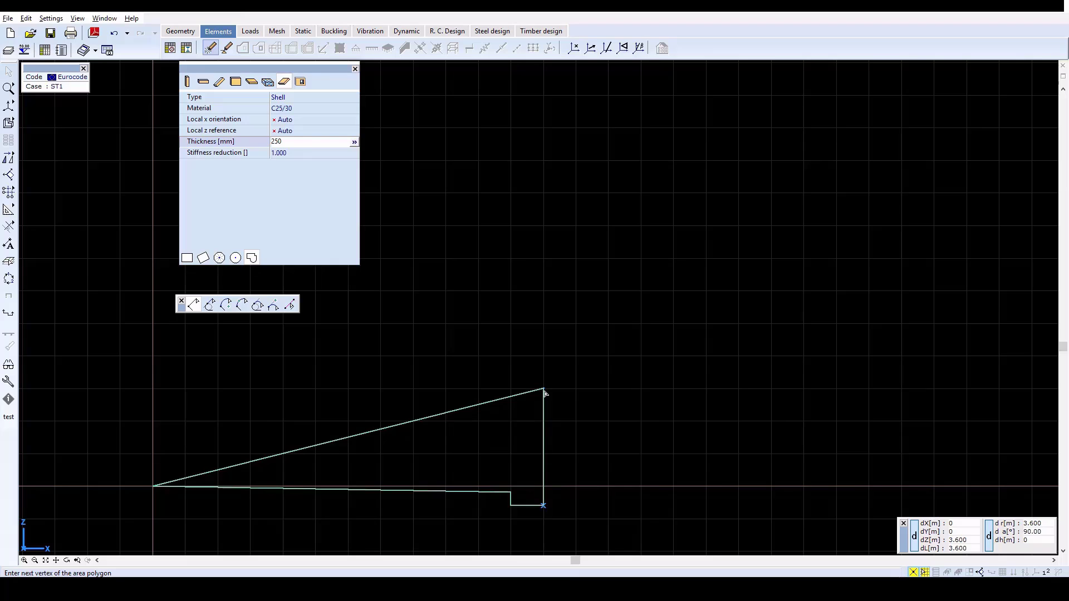
left_click(545, 393)
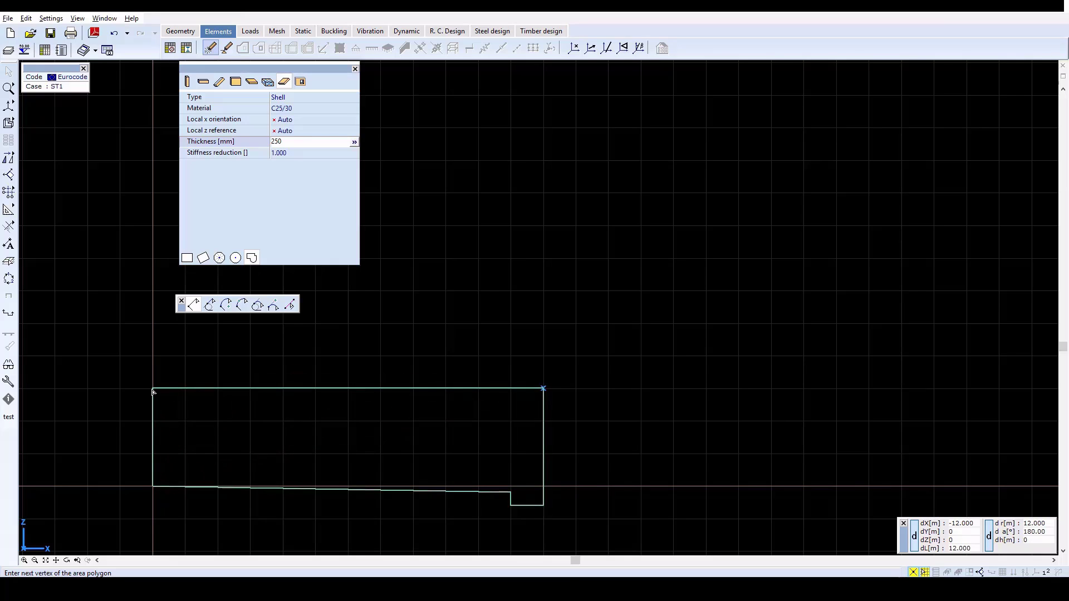
left_click(153, 392)
left_click(154, 489)
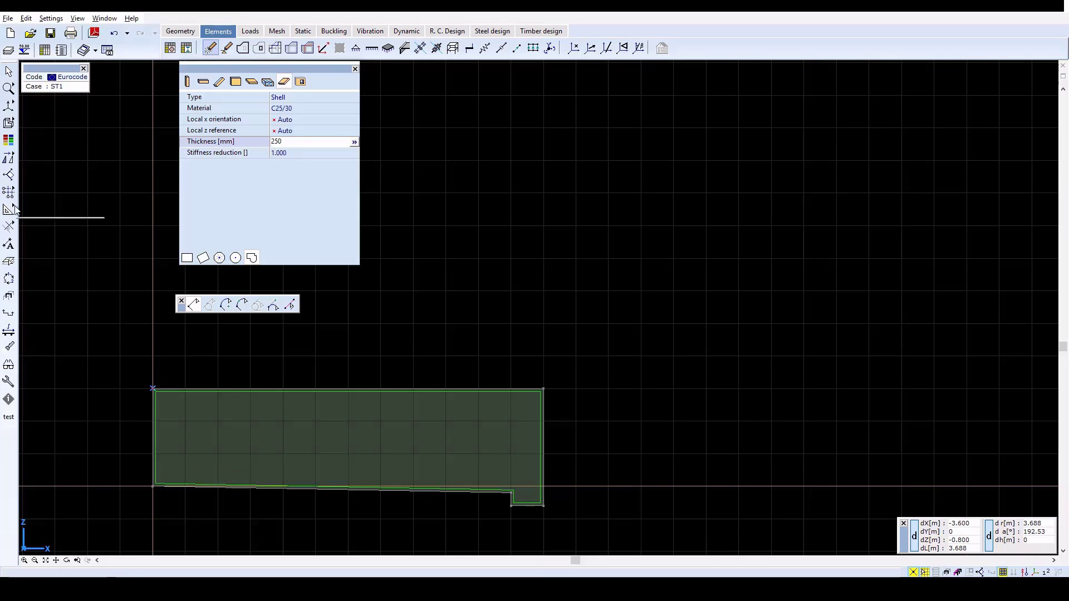
View the wall in perspective and look at the perspective settings without changing them
mouse_move(13, 106)
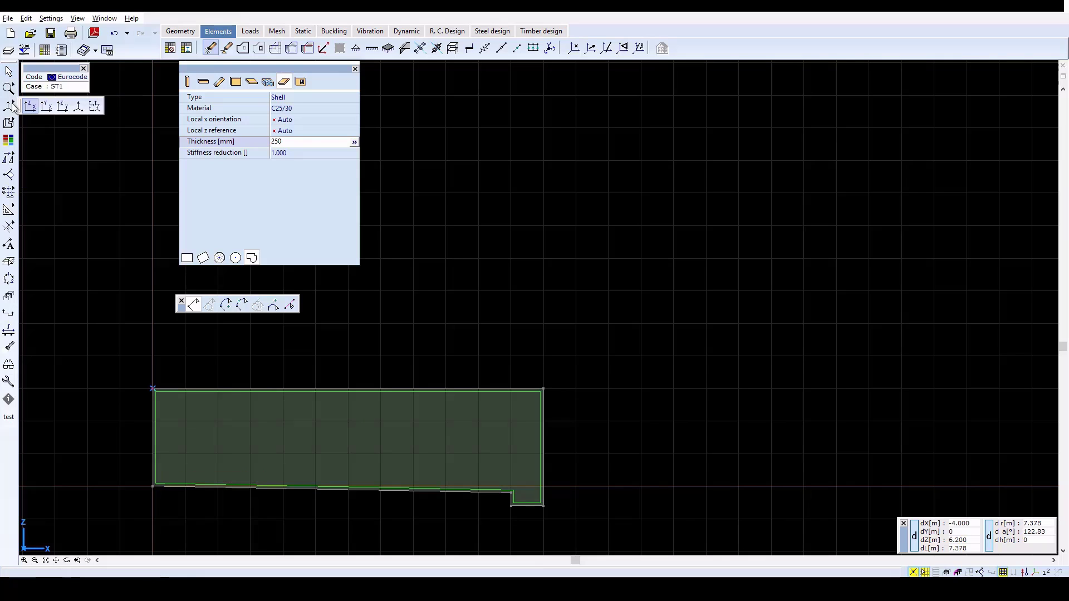
left_click(79, 106)
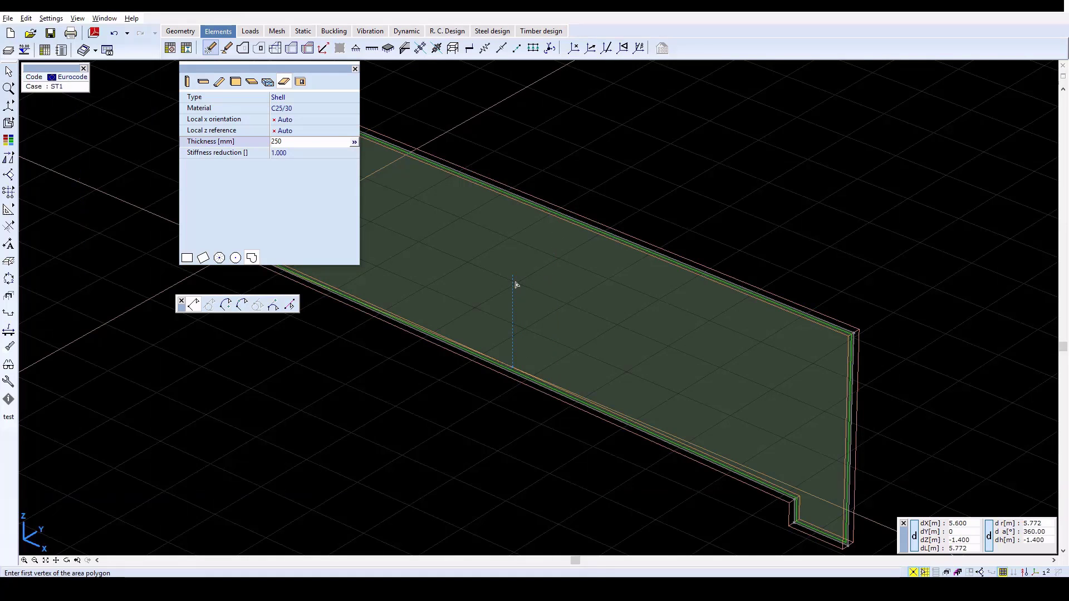
left_click(49, 20)
mouse_move(78, 19)
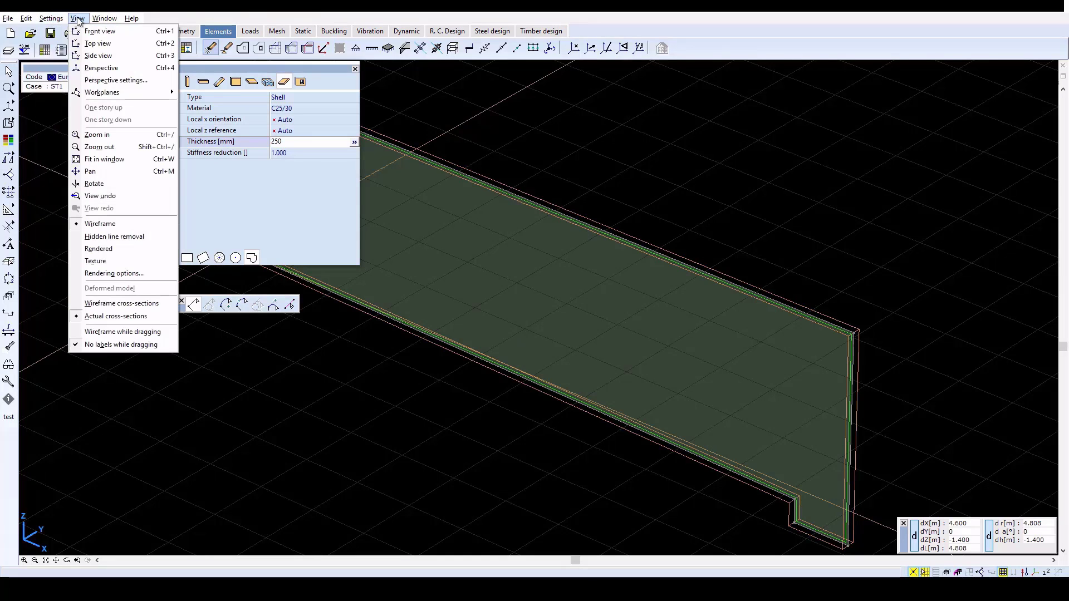
left_click(103, 80)
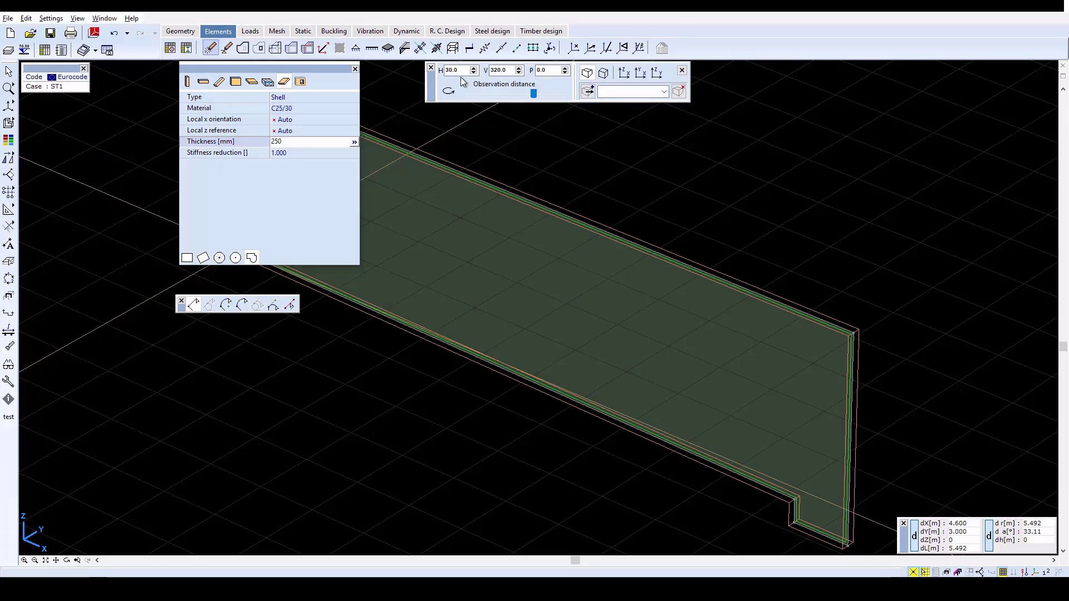
left_click(681, 71)
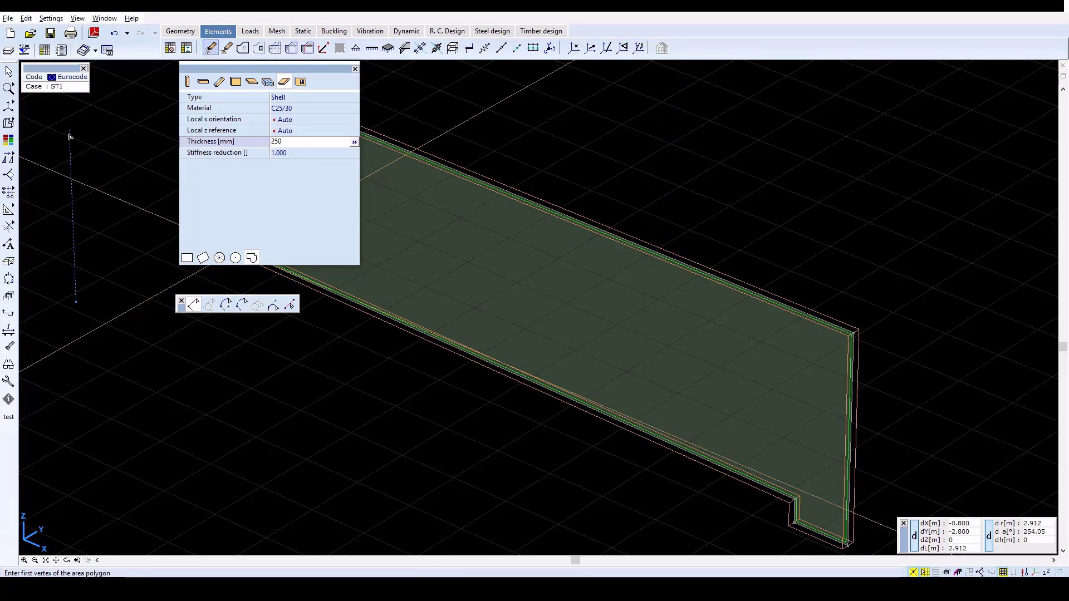
Finish drawing domains and start mirroring the whole wall with the Multiple method, connecting all nodes
left_click(355, 68)
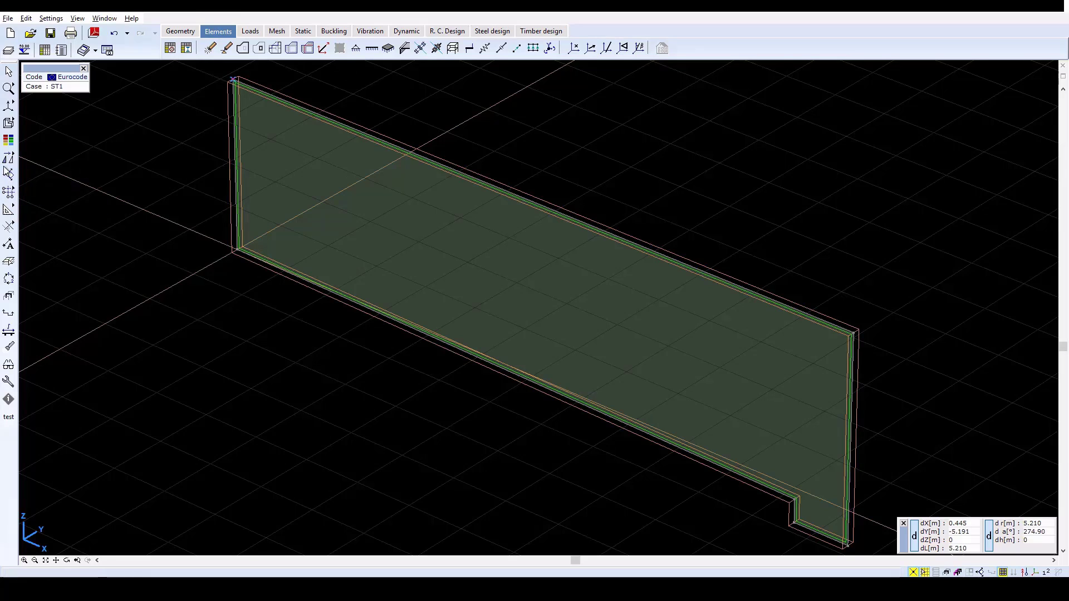
mouse_move(8, 160)
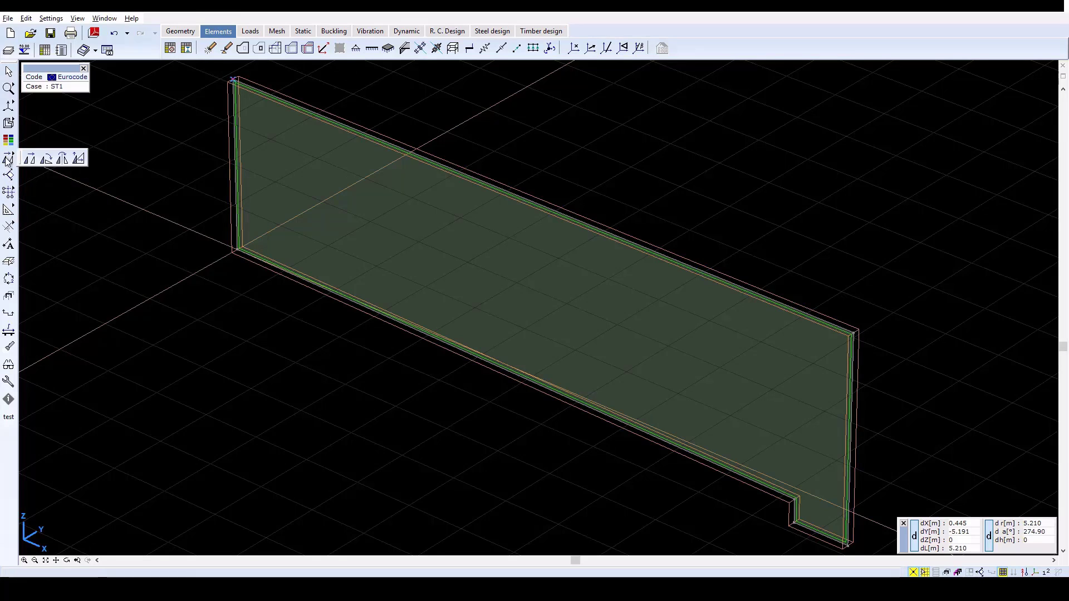
left_click(63, 159)
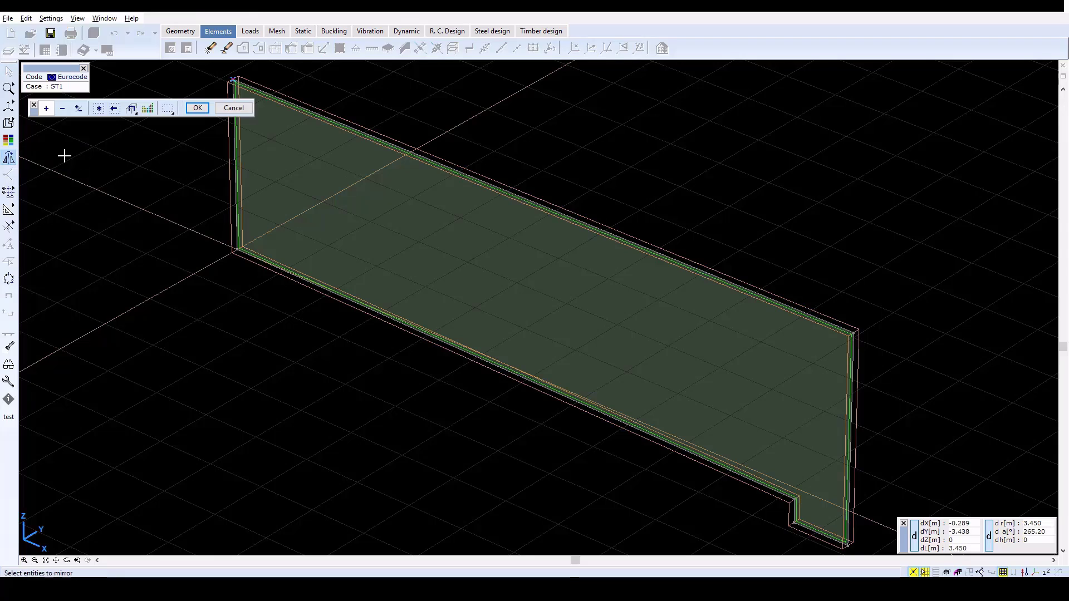
left_click(97, 110)
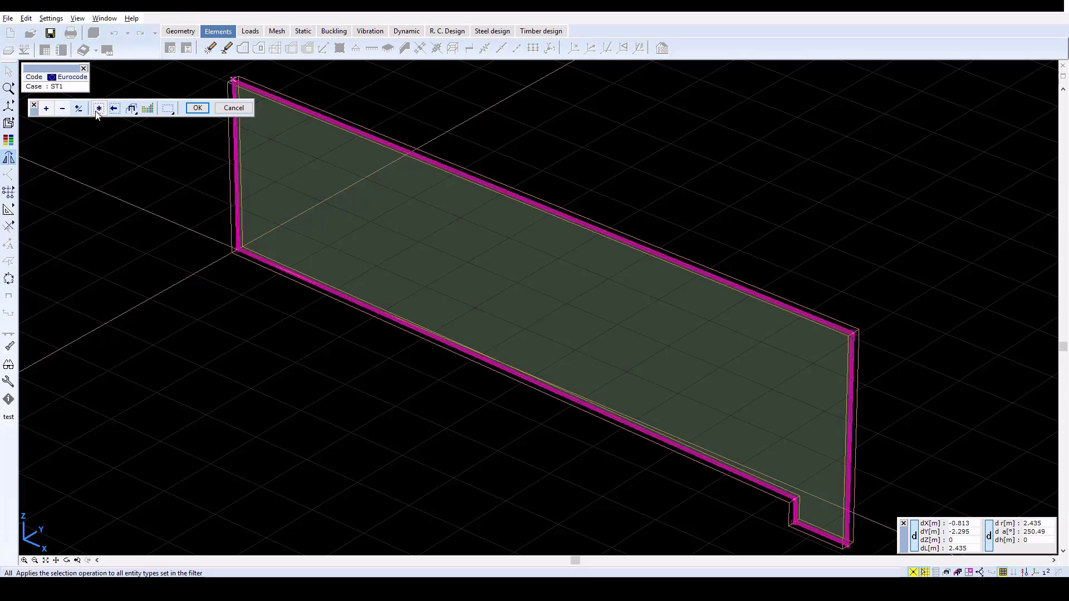
scroll(487, 316, "down", 1)
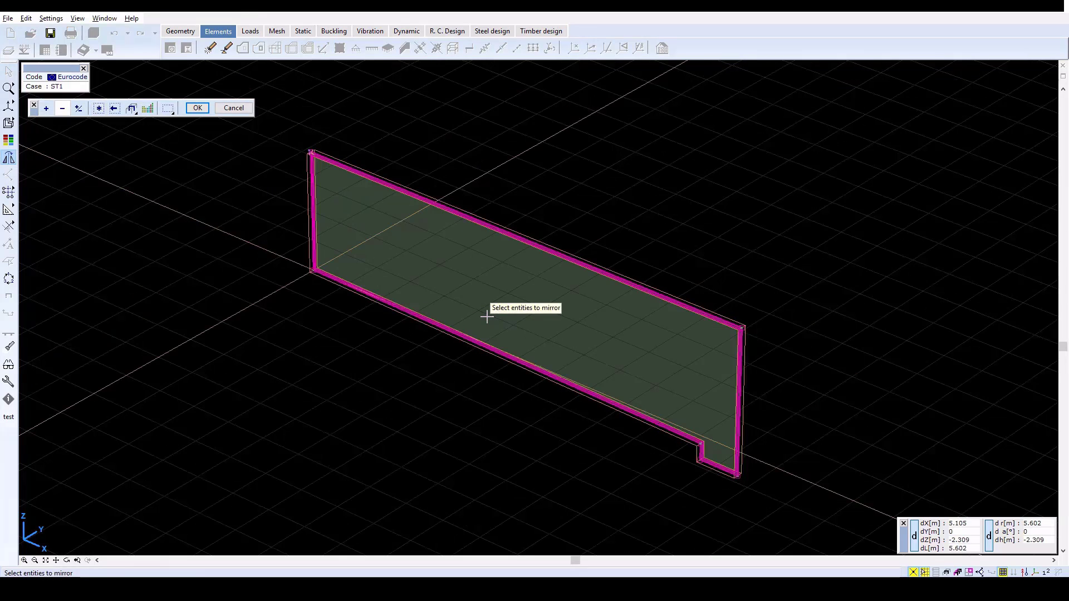
left_click(195, 108)
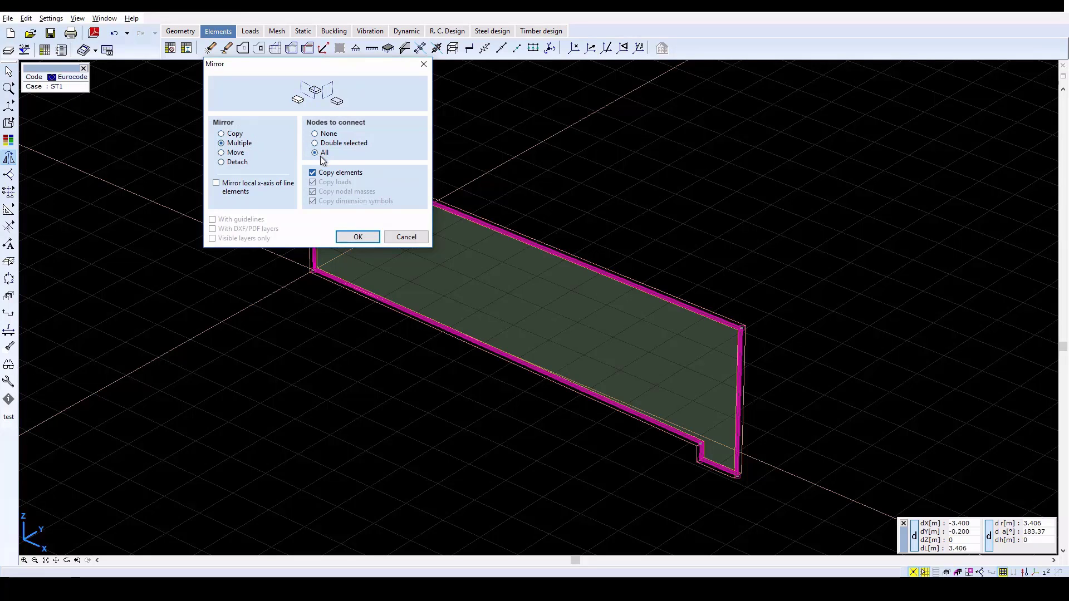
left_click(330, 177)
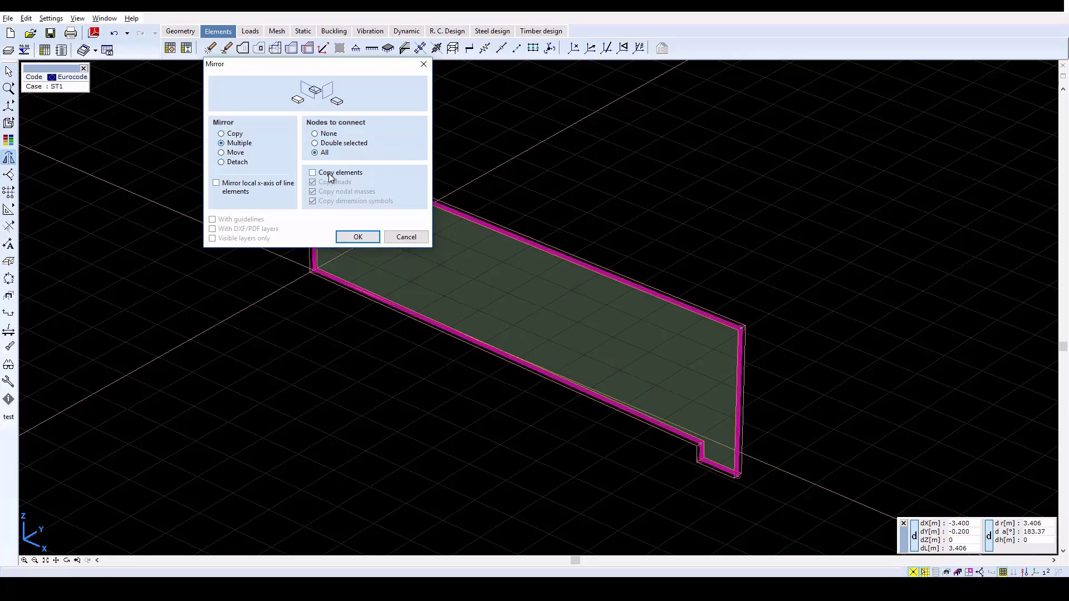
left_click(357, 237)
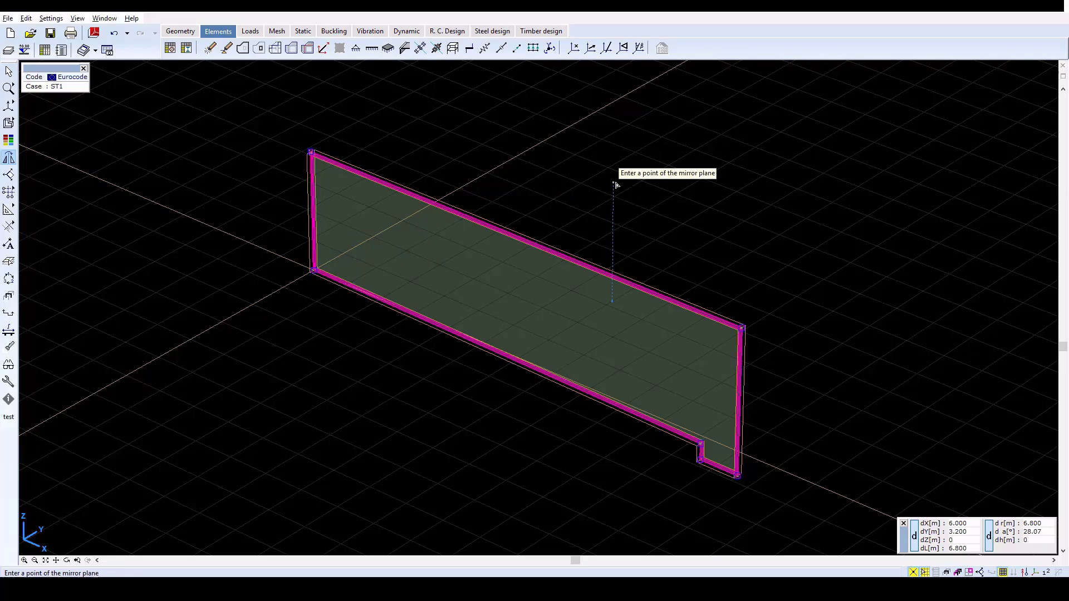
Mirror the wall across a vertical plane parallel to the X axis, offset 4 m in Y from the wall
type("x")
type("1")
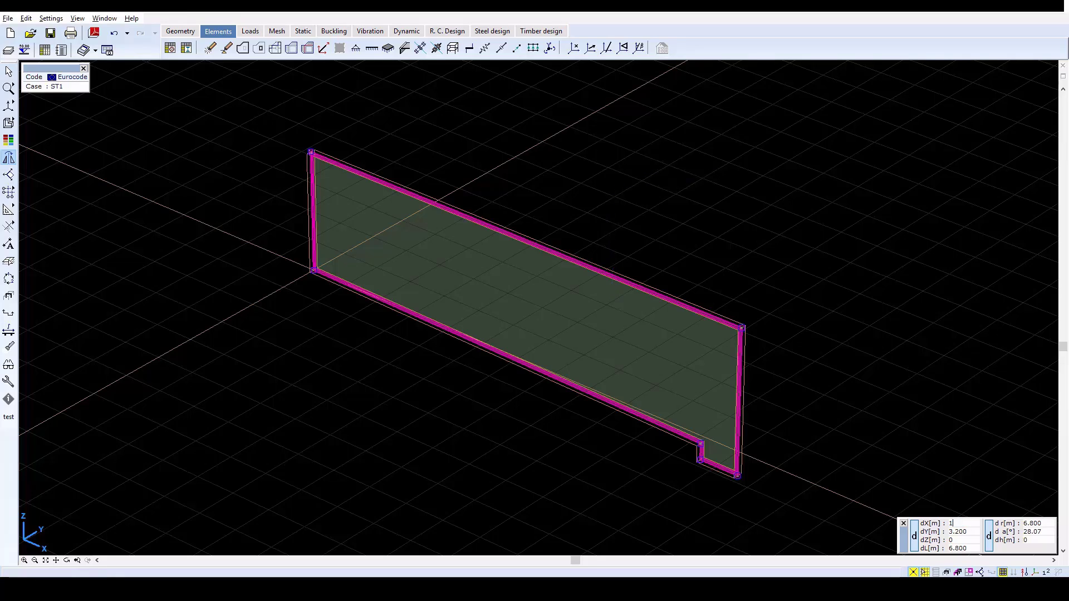
type("y")
type("4")
left_click(855, 255)
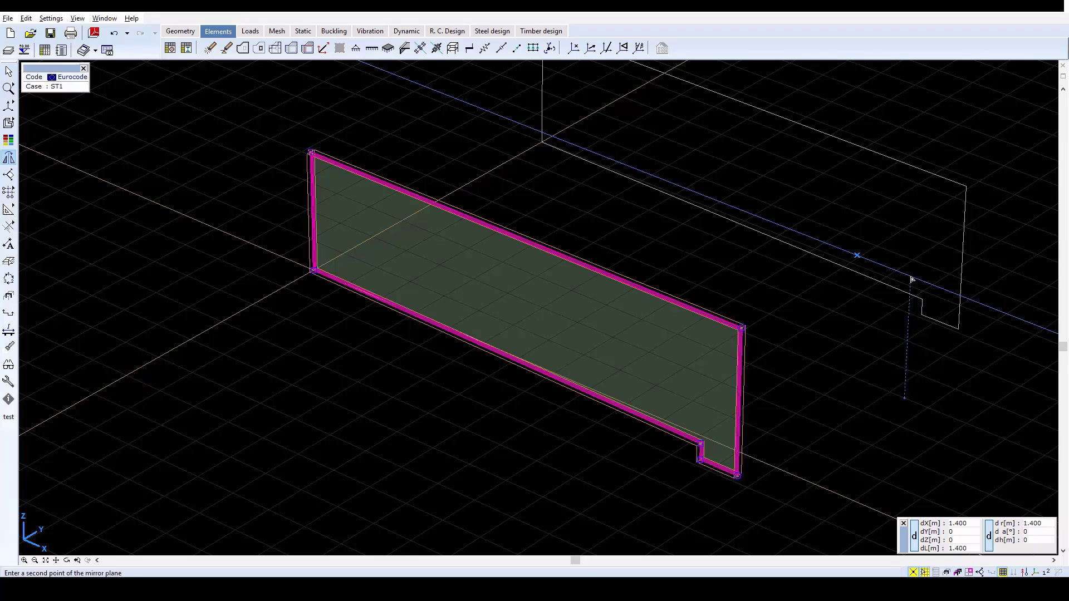
left_click(911, 278)
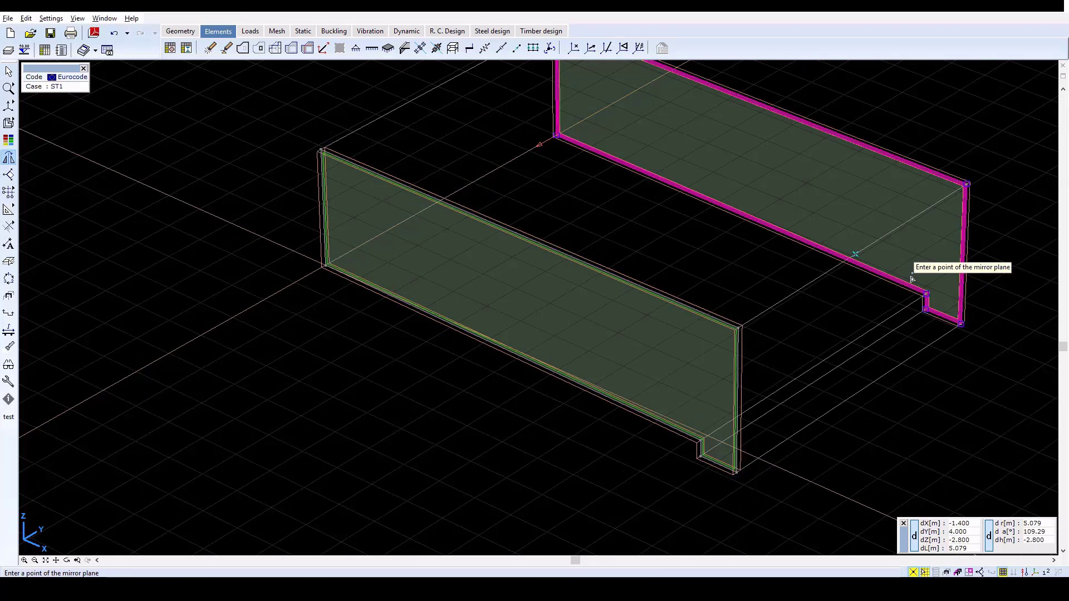
key("Escape")
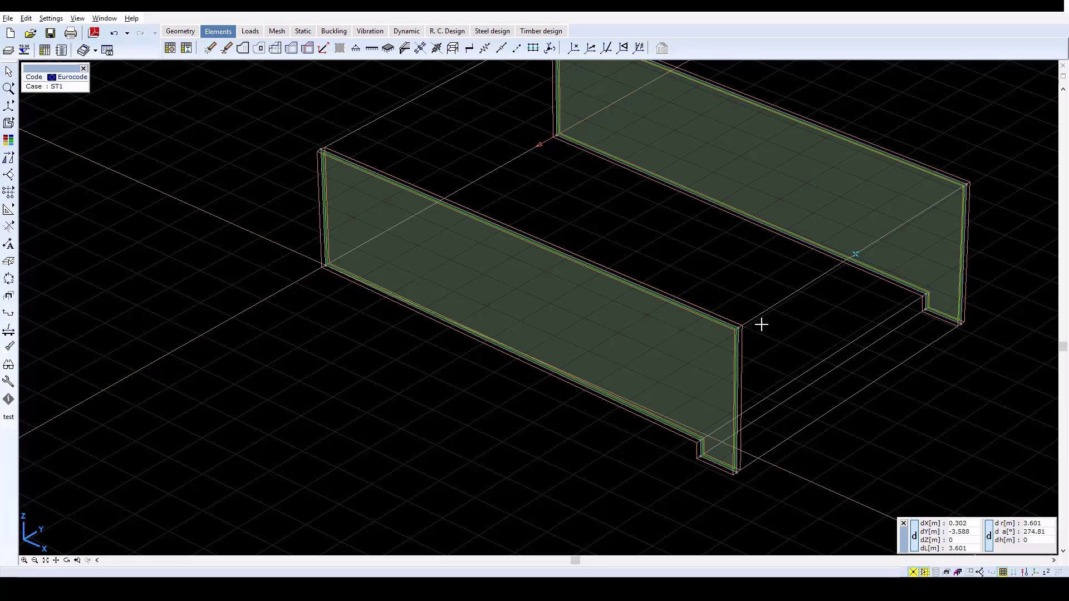
Fit both walls in the view and turn on node numbering
left_click(46, 561)
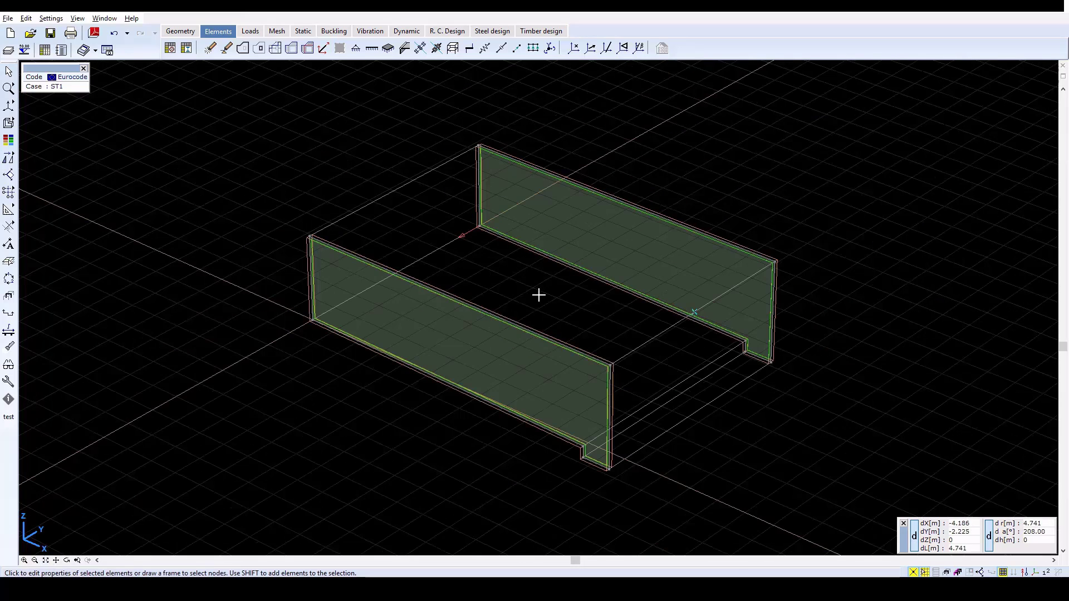
left_click(1046, 573)
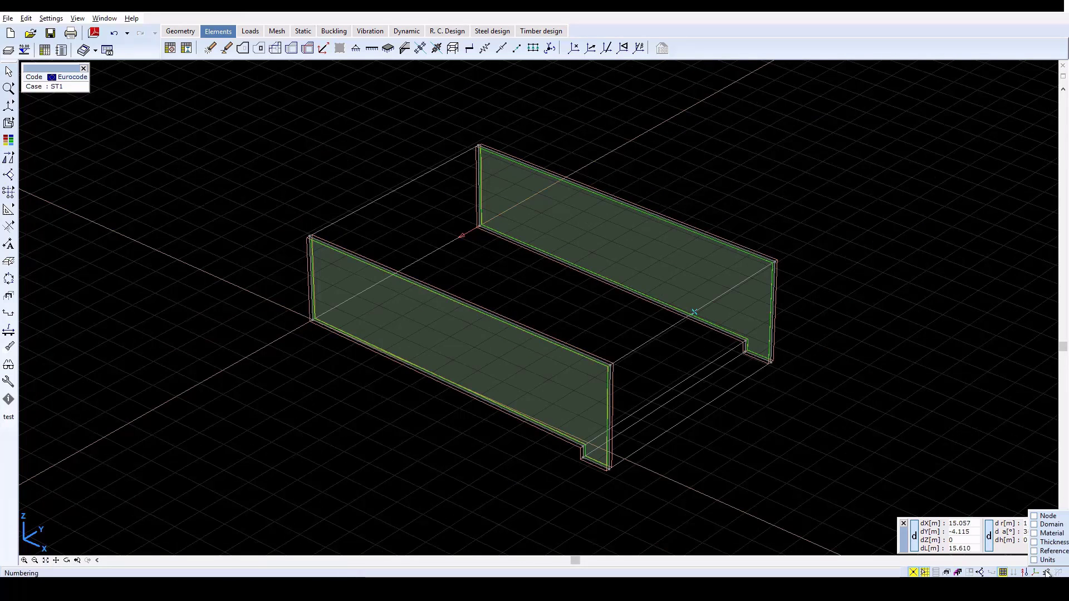
left_click(1034, 516)
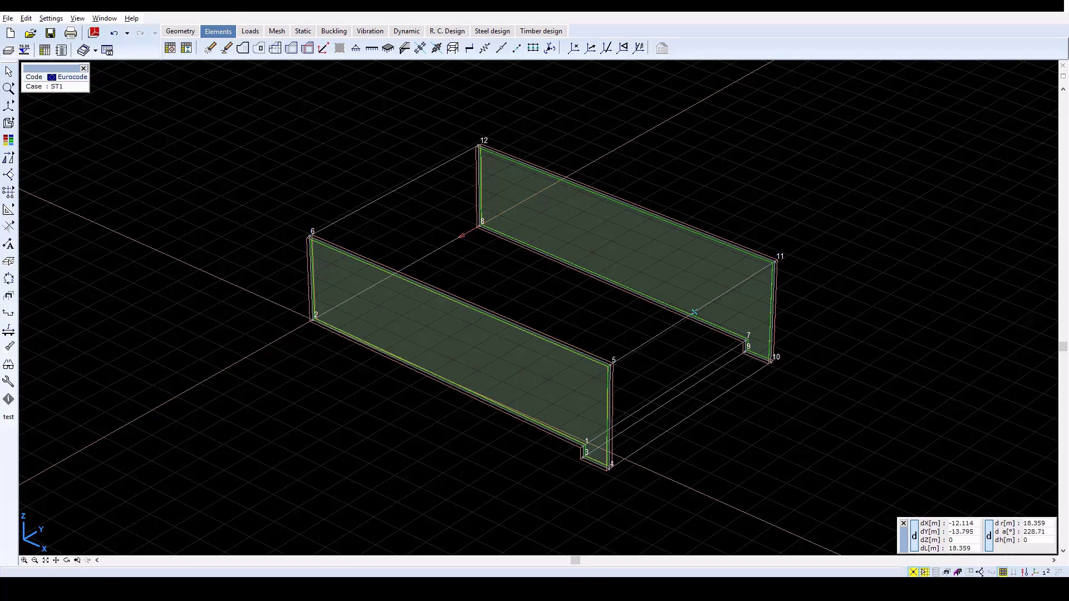
Move the first wall's lower edge between nodes 3 and 4 down by 0.2 m, using node 4 as the base point
left_click(10, 105)
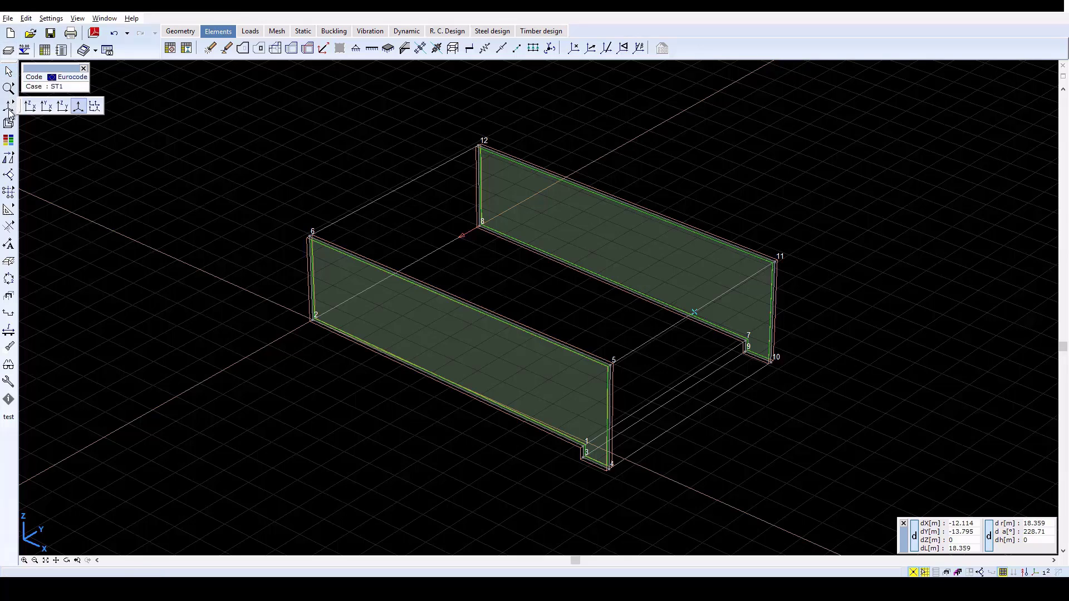
left_click(9, 158)
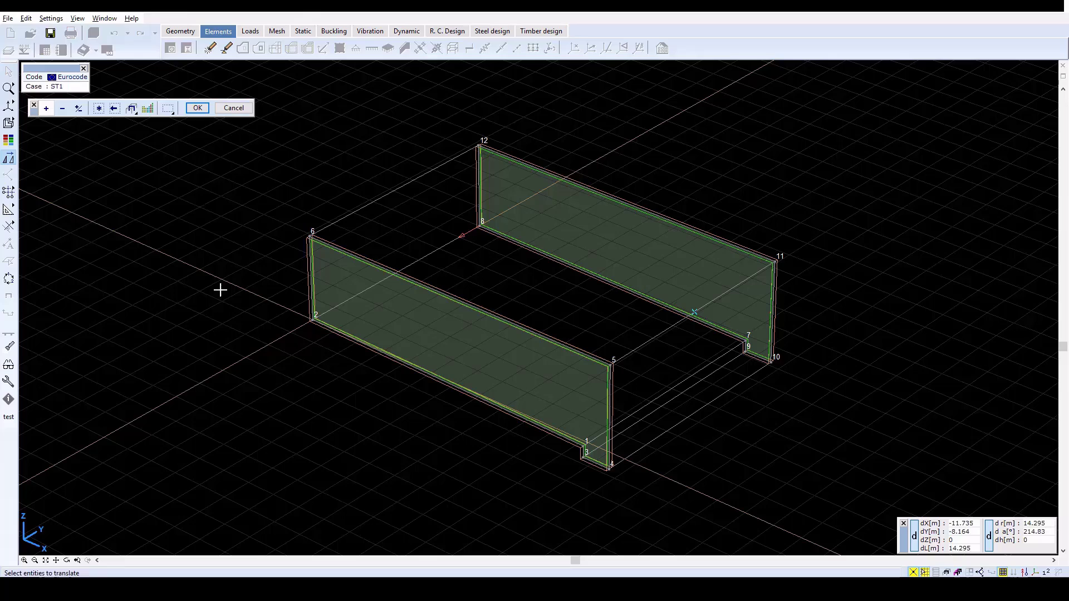
left_click(595, 465)
left_click(204, 112)
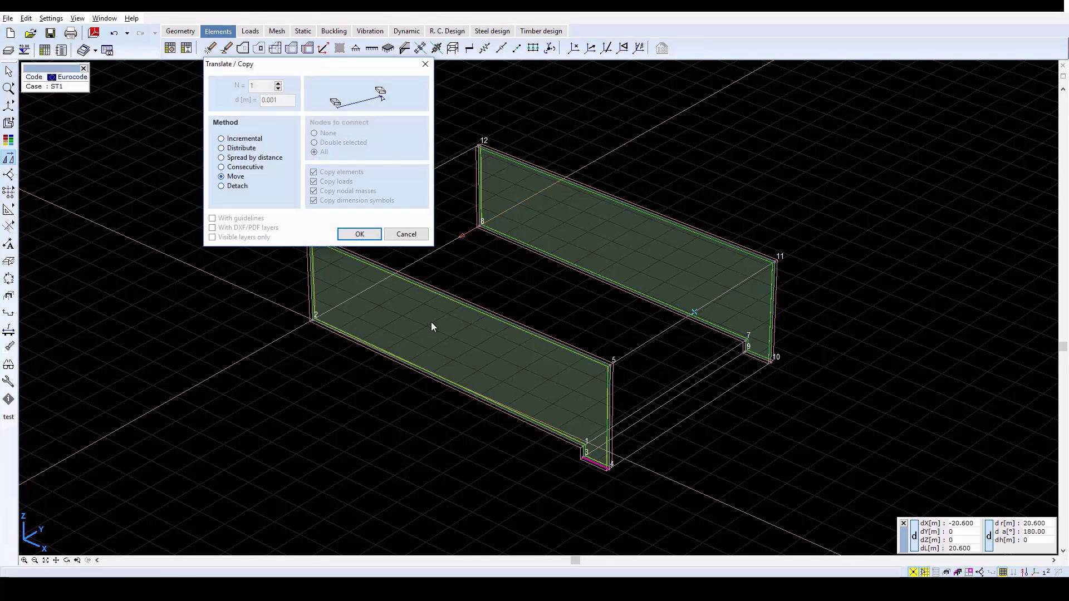
left_click(360, 234)
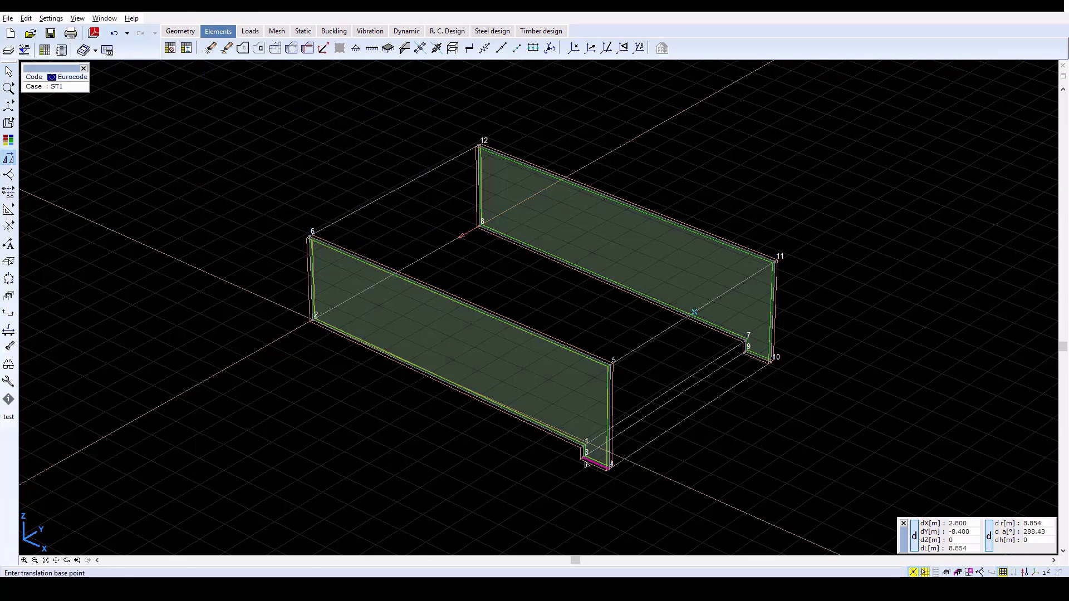
left_click(610, 468)
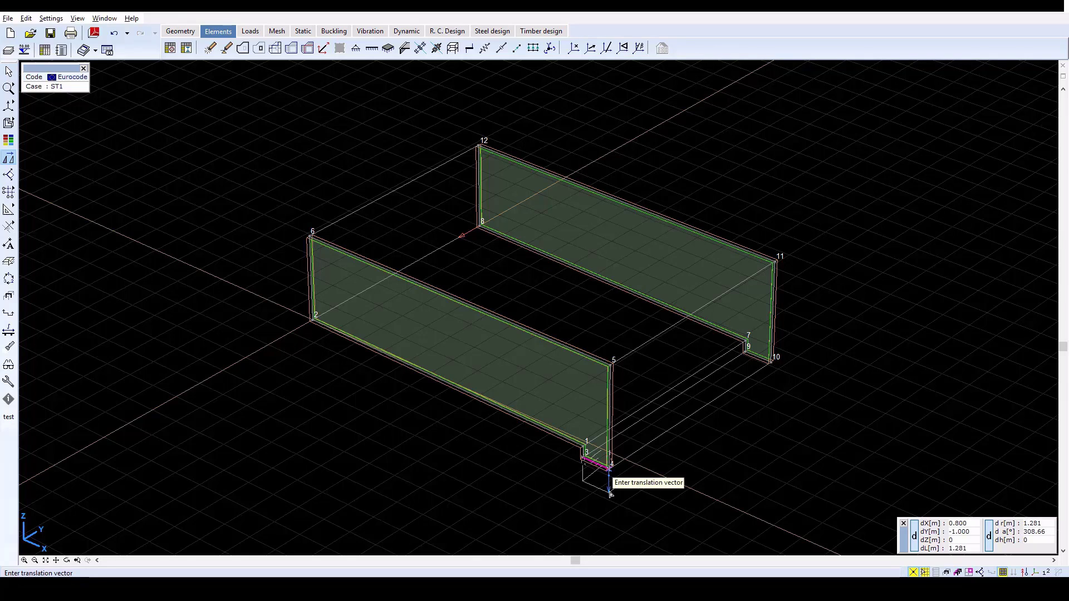
type("0")
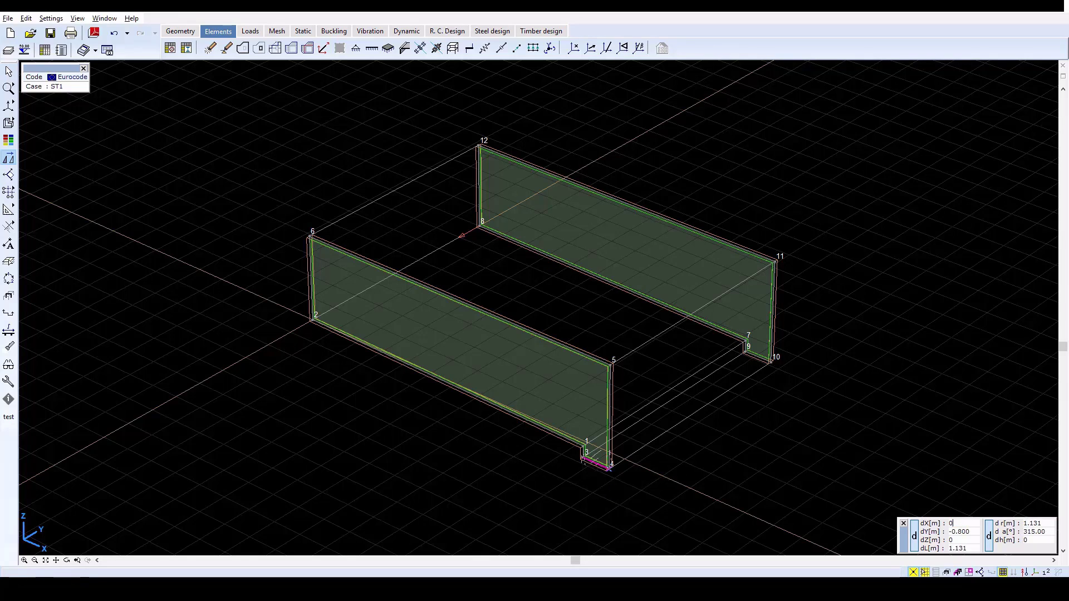
key("Tab")
type("0")
key("Return")
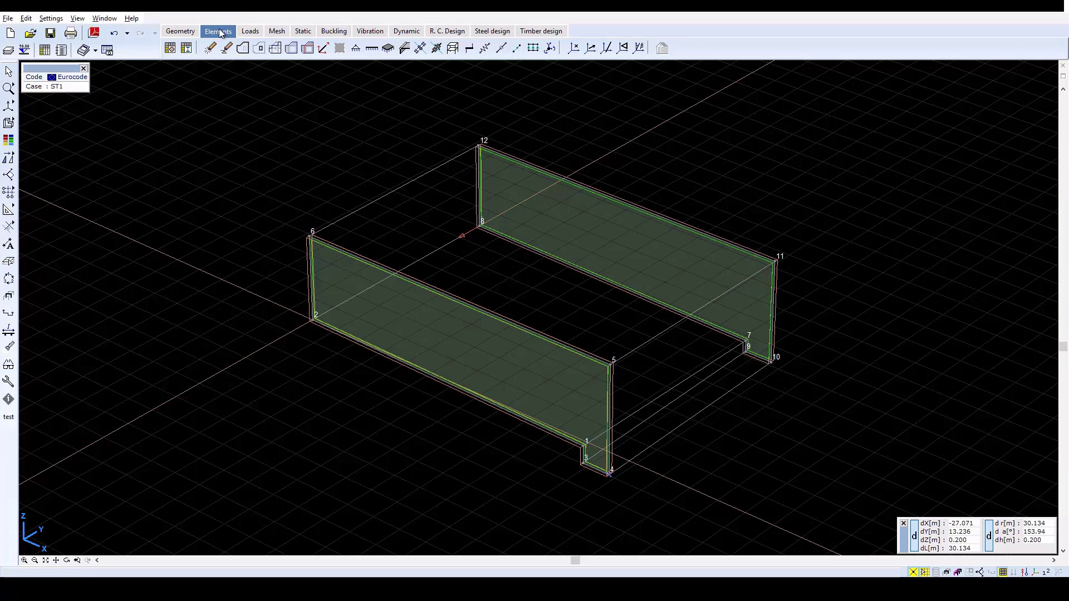
Place a reference point at (12, 4, 3), midway on the line between nodes 5 and 11, and turn on reference numbering
left_click(573, 51)
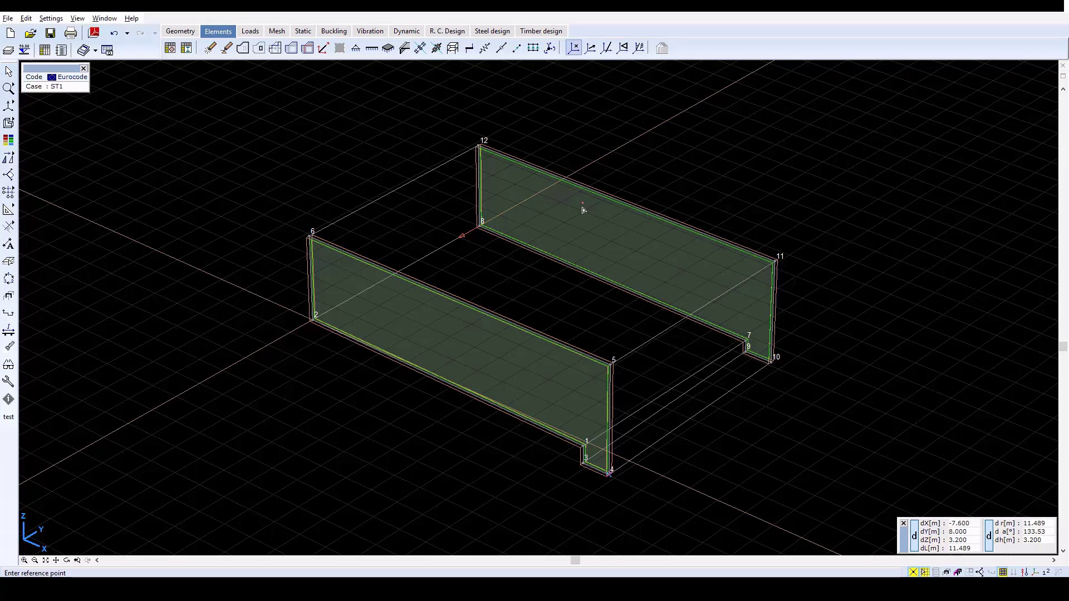
left_click(697, 313)
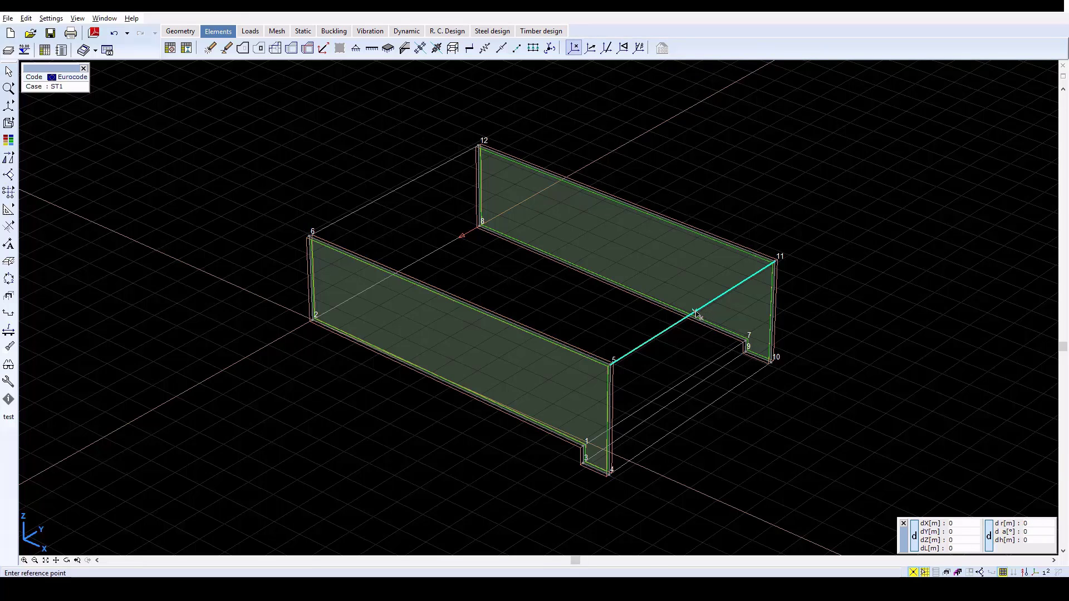
left_click(696, 313)
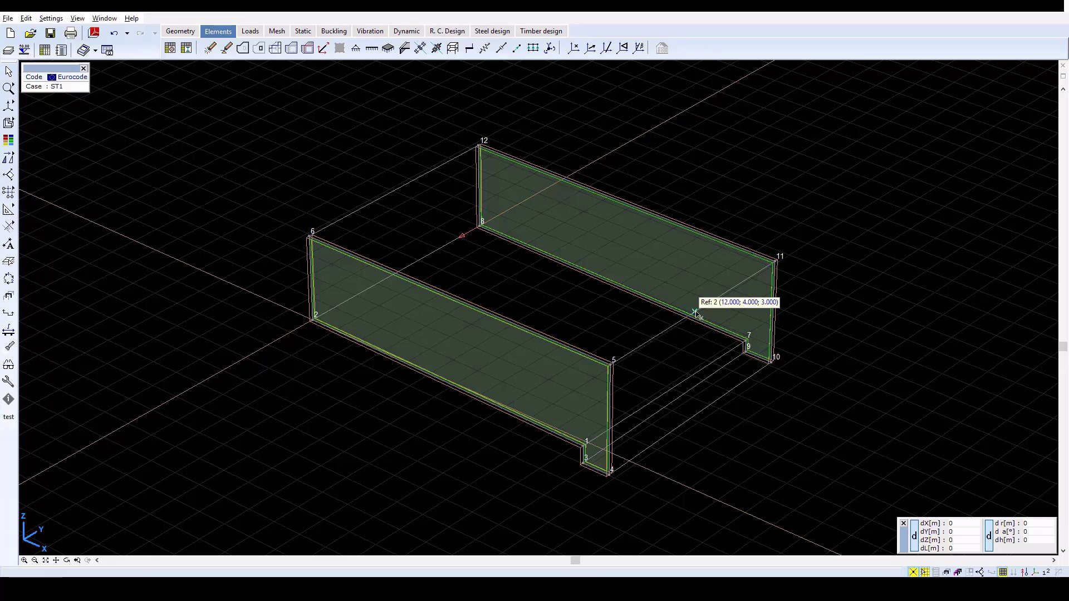
left_click(1050, 572)
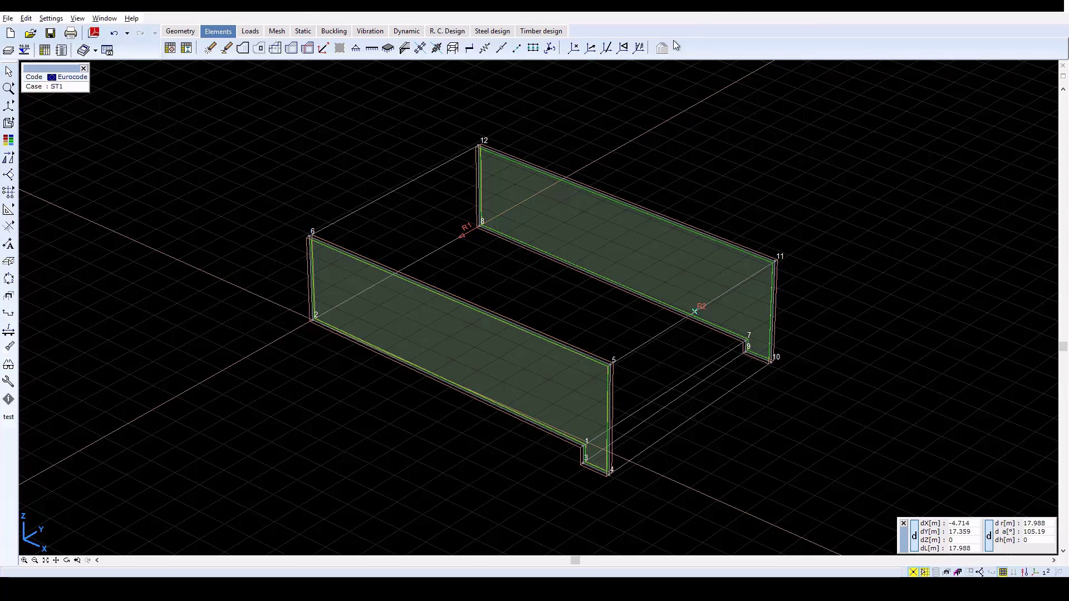
Define a reference plane on the first wall through nodes 6, 2 and 1
left_click(625, 49)
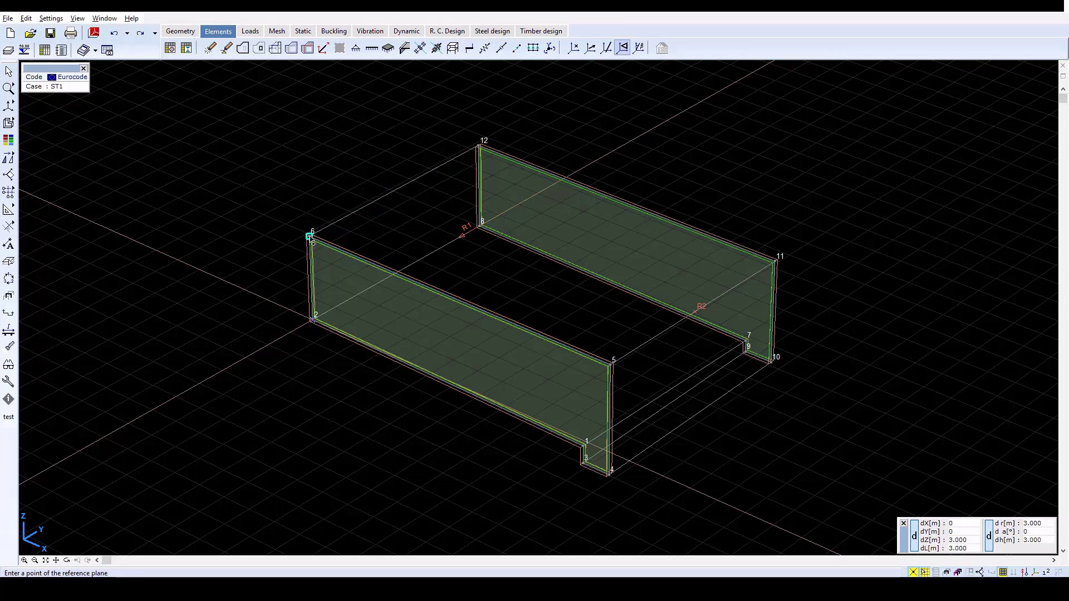
left_click(310, 236)
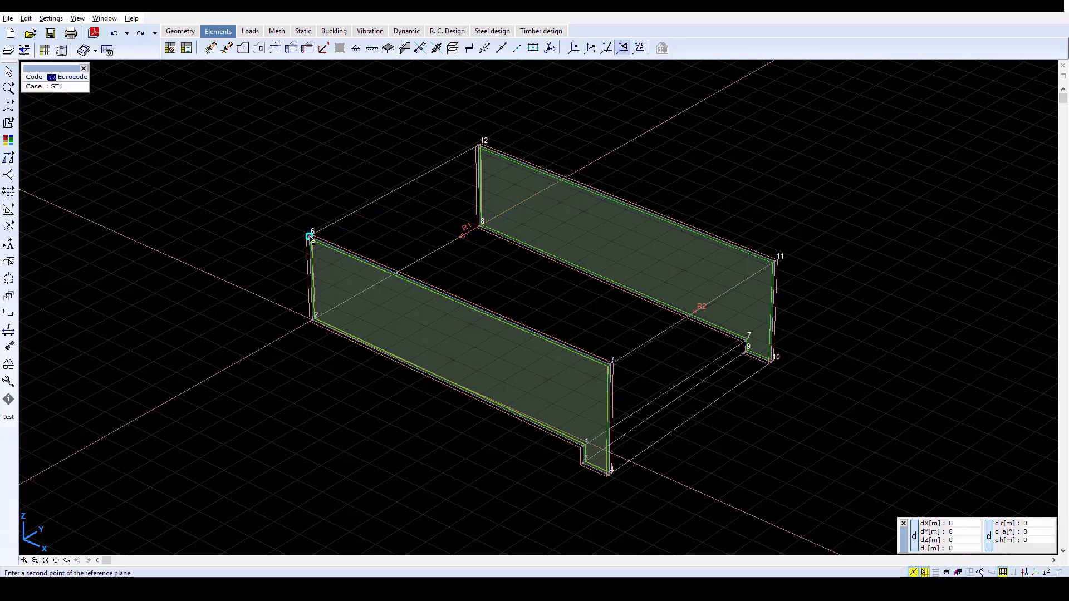
left_click(312, 320)
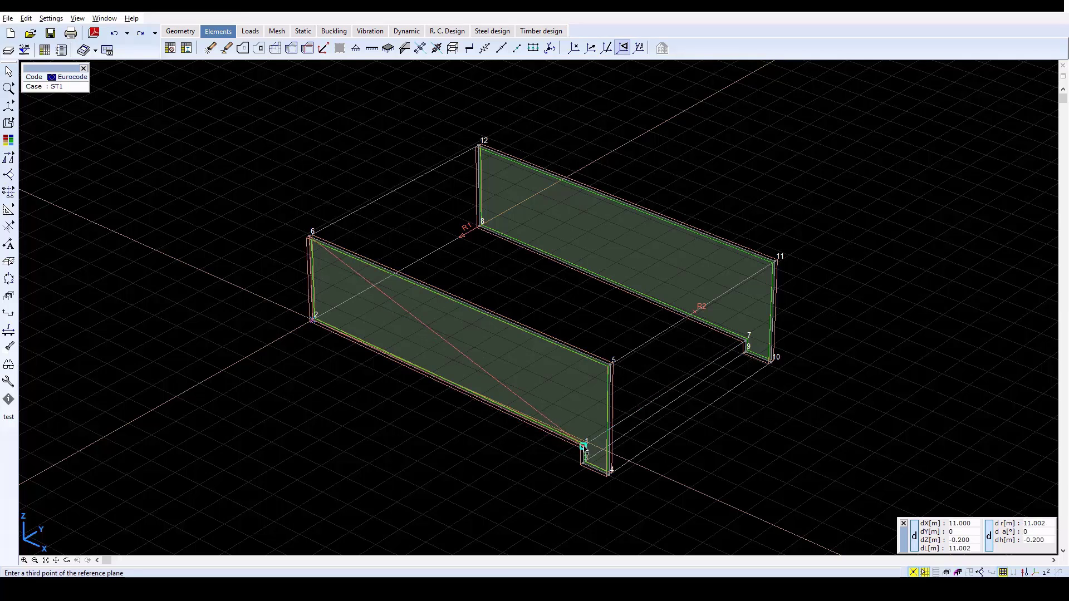
left_click(583, 445)
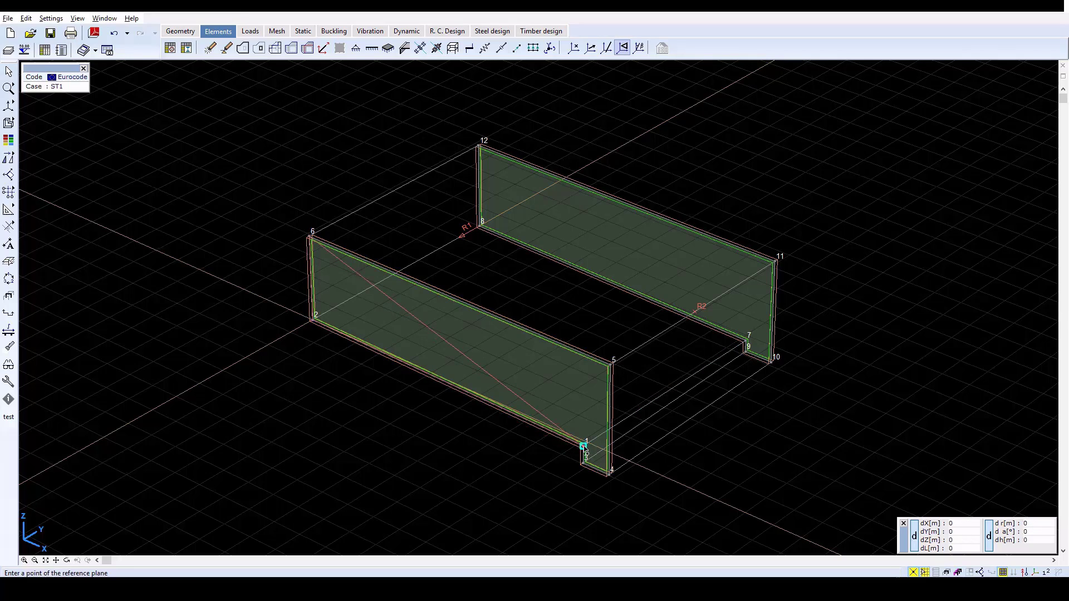
key("Escape")
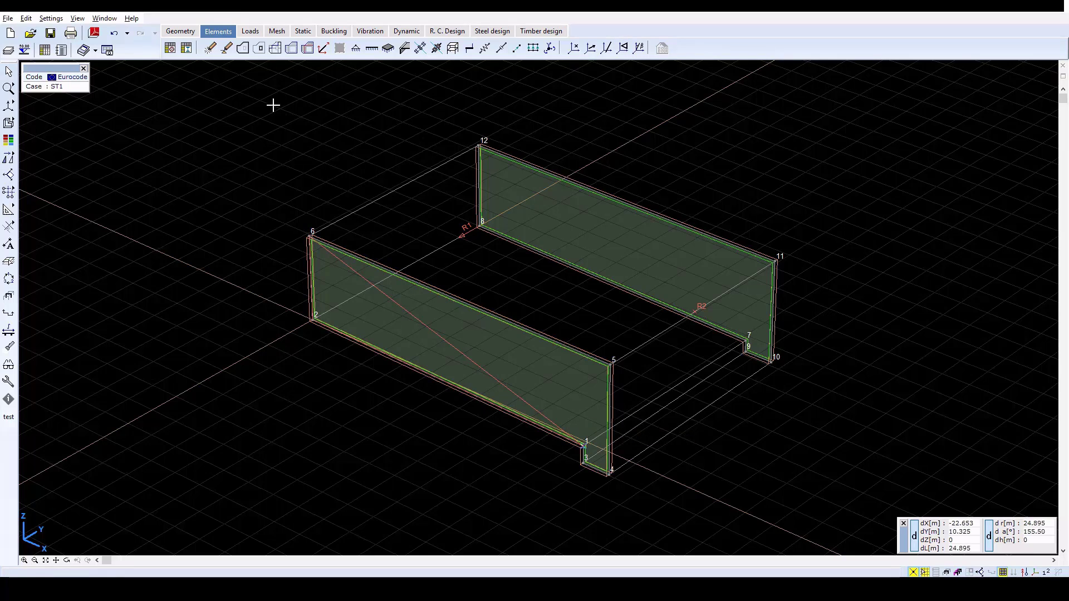
Define 250 mm C25/30 shell domains for both end walls and the floor through nodes 1, 2, 8 and 7, with local x reference R3
left_click(242, 49)
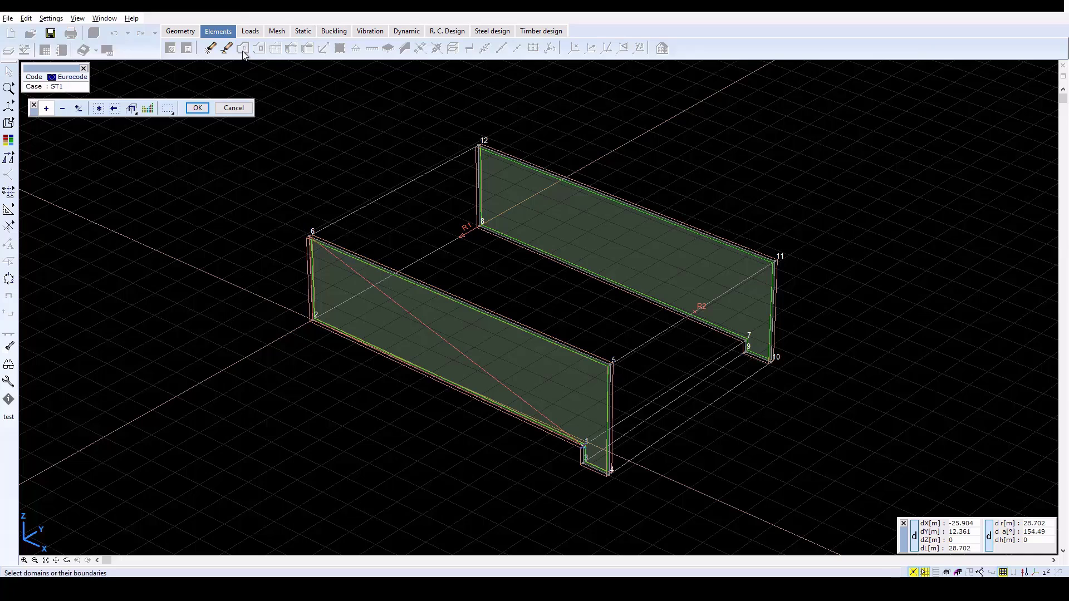
left_click(383, 200)
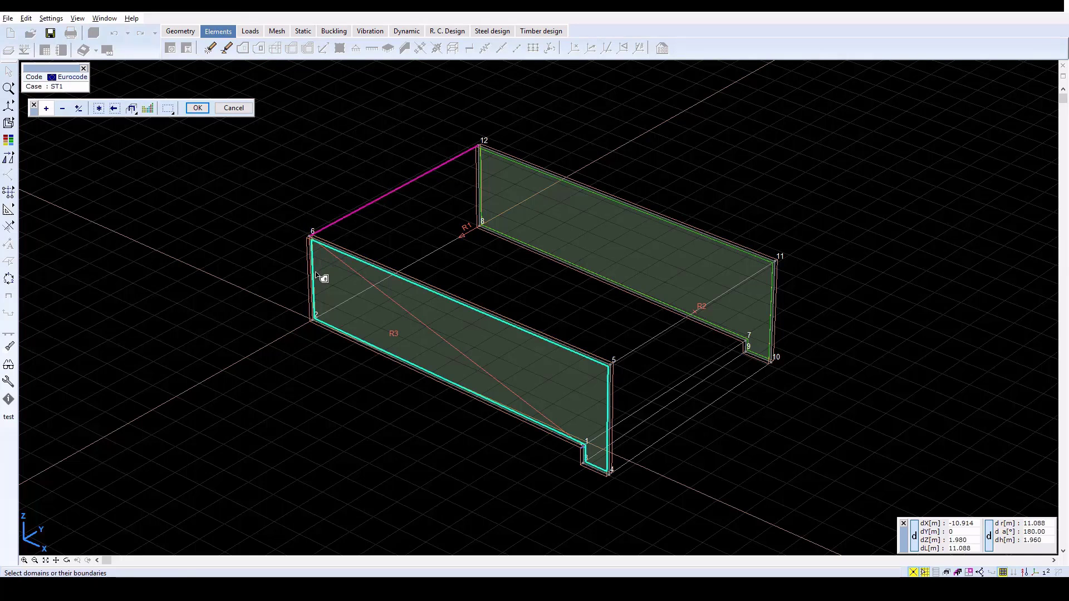
mouse_move(322, 277)
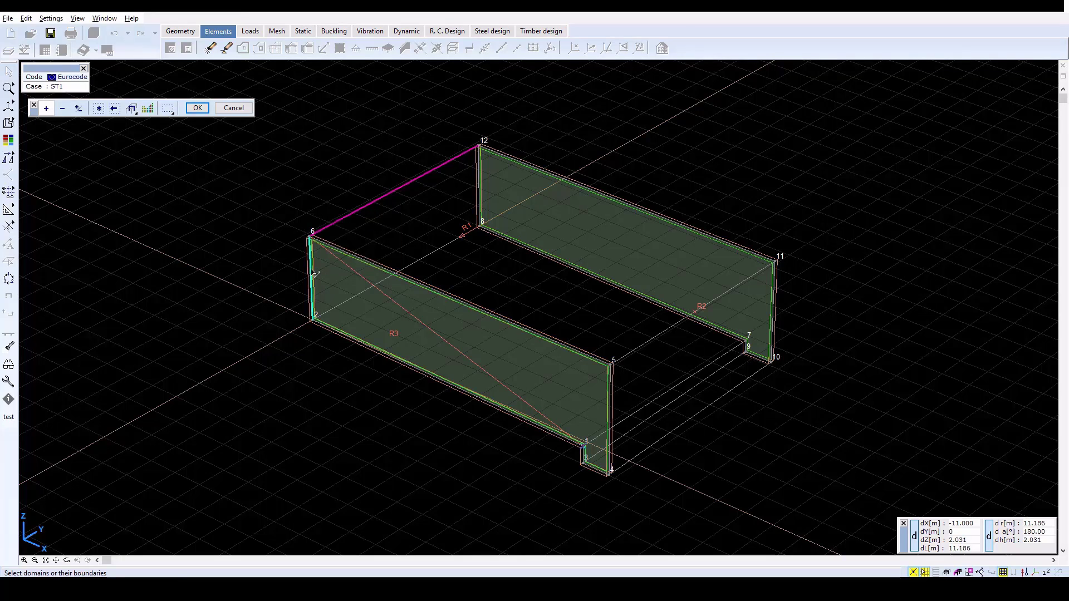
left_click(312, 272)
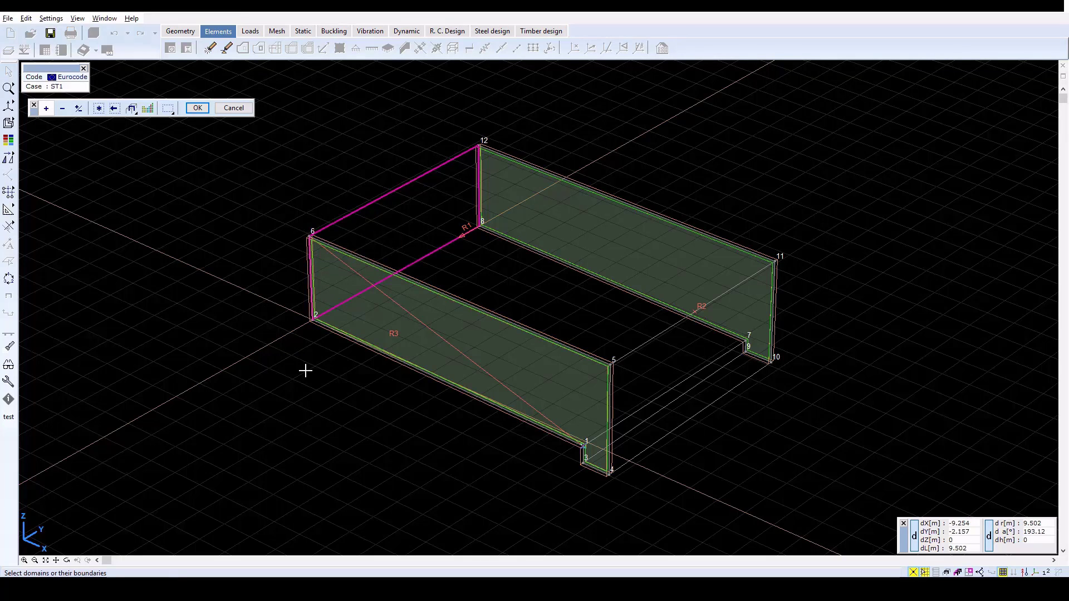
left_click(669, 392)
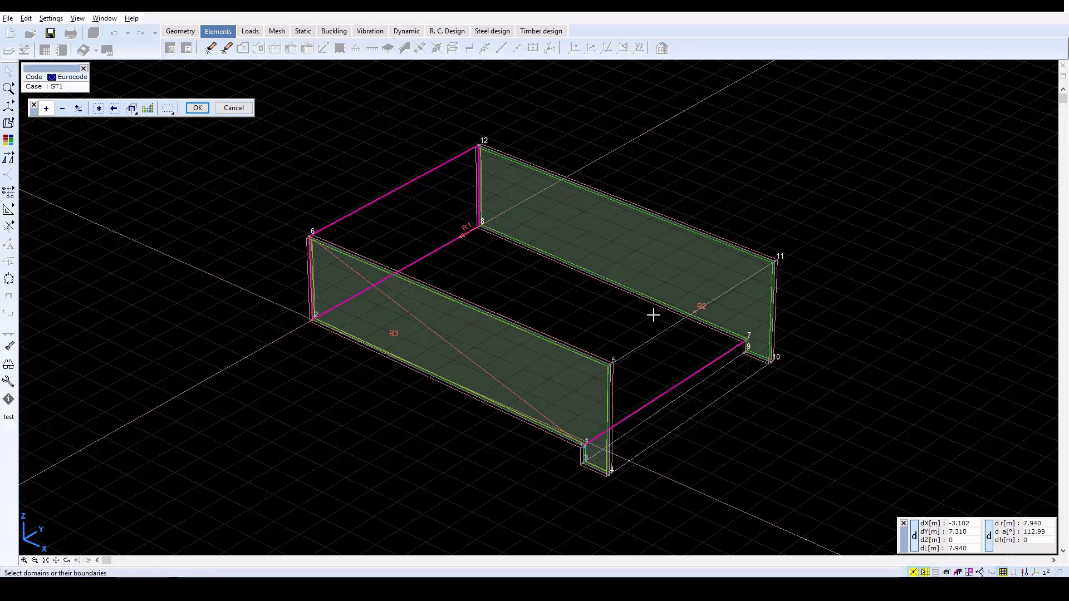
left_click(623, 286)
left_click(674, 432)
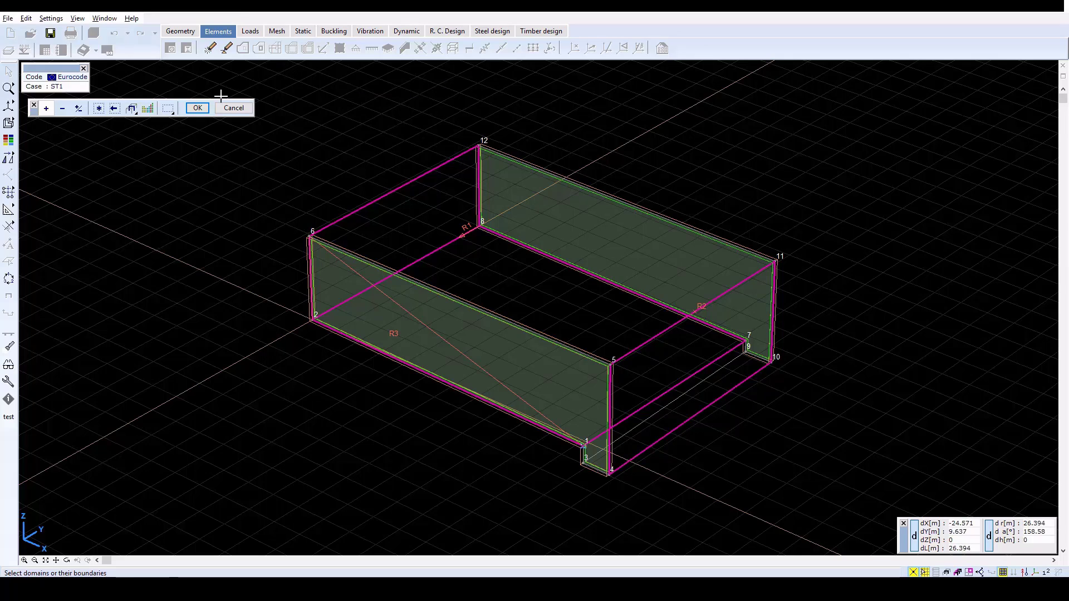
left_click(197, 108)
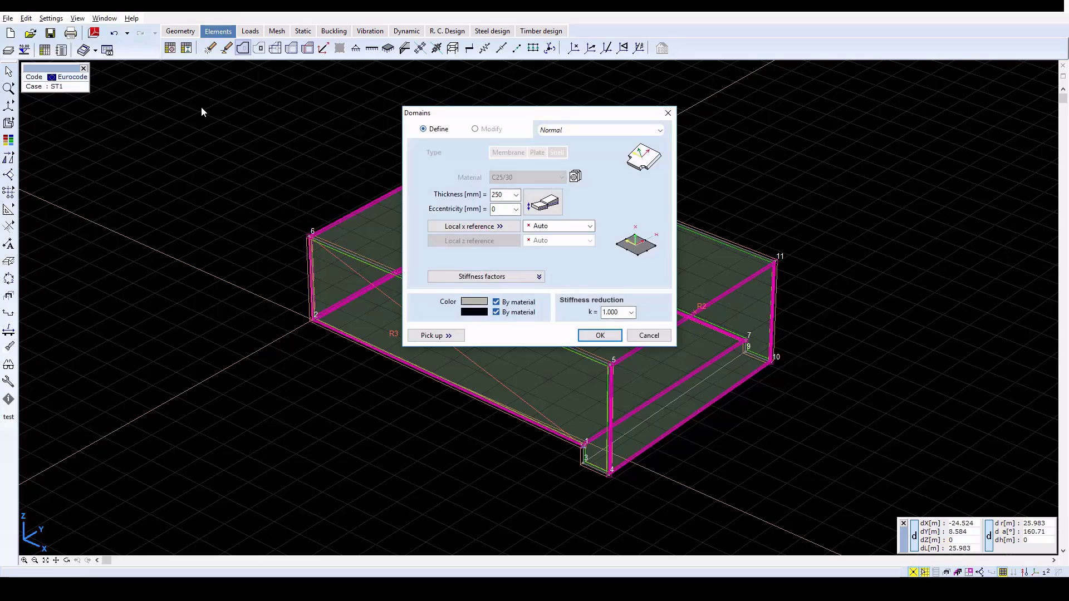
double_click(505, 194)
left_click(553, 229)
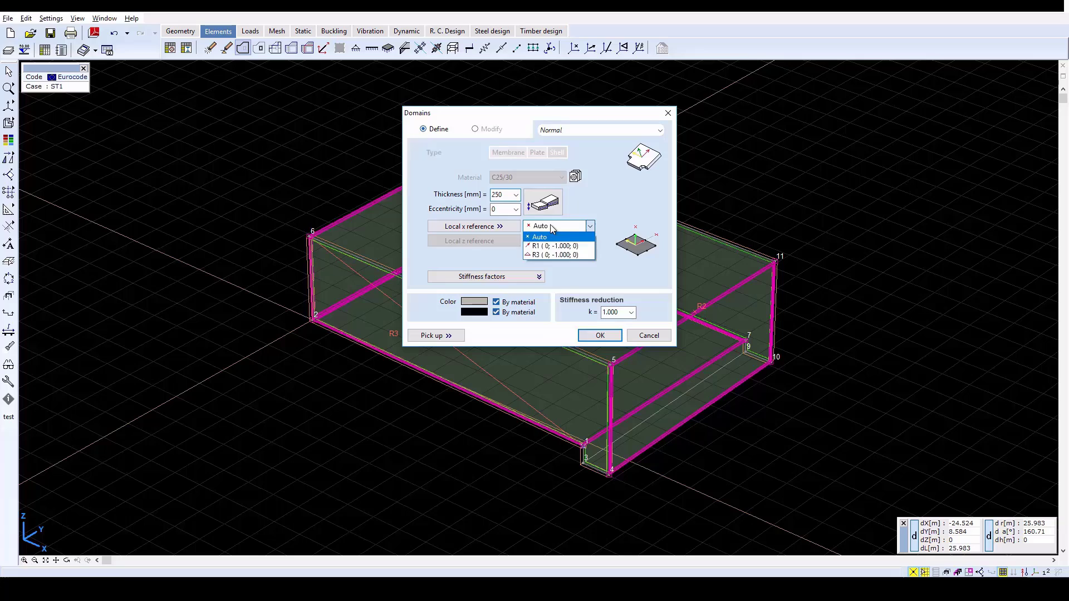
left_click(553, 254)
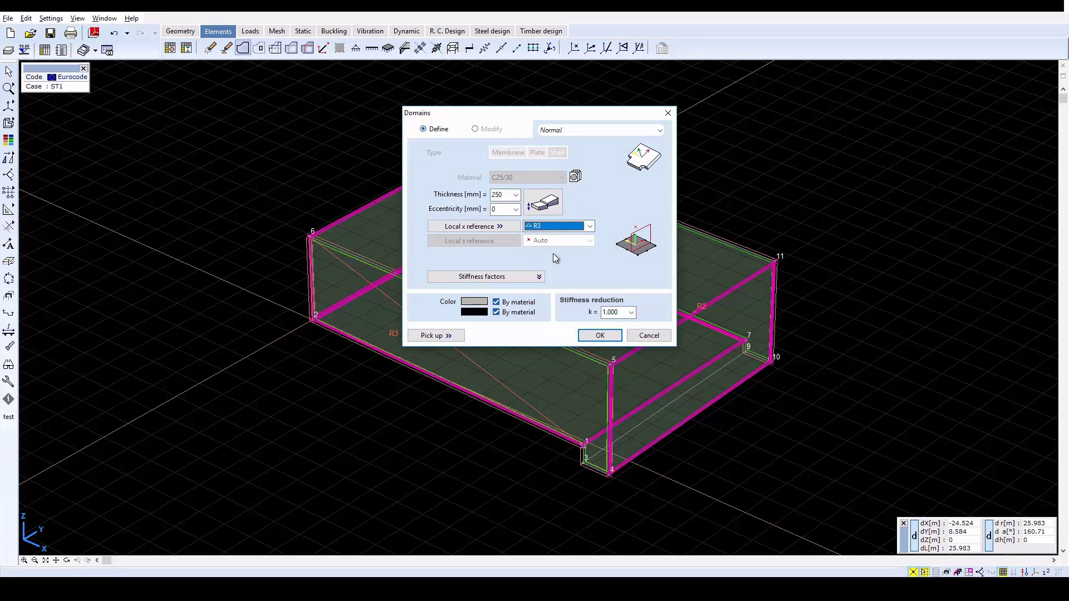
left_click(600, 336)
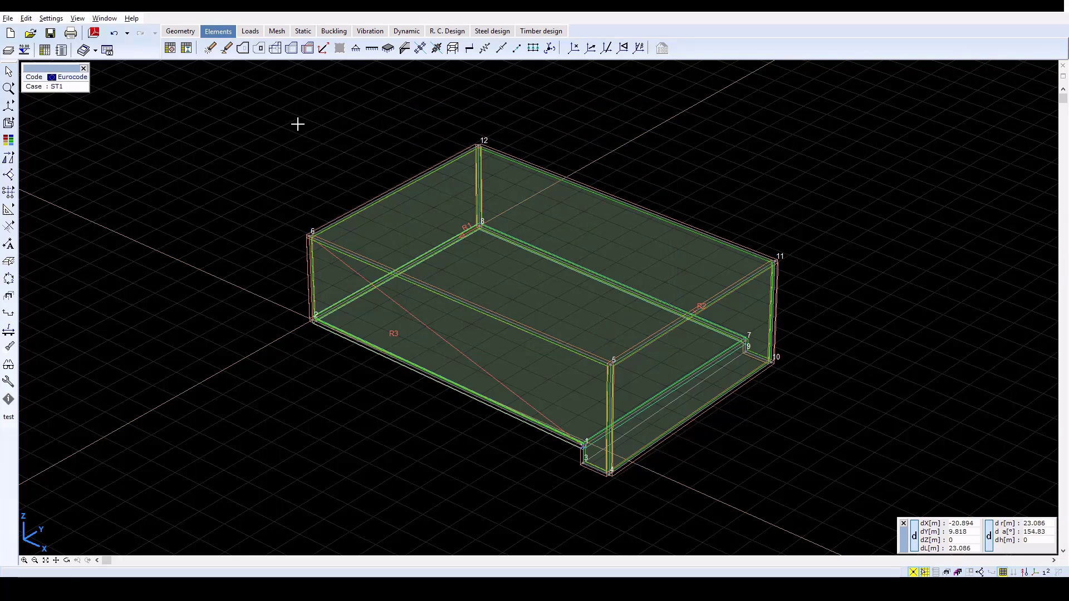
Define a 250 mm C25/30 shell domain through nodes 1, 3, 9 and 7, with local x reference R3 and local z reference R2
left_click(243, 49)
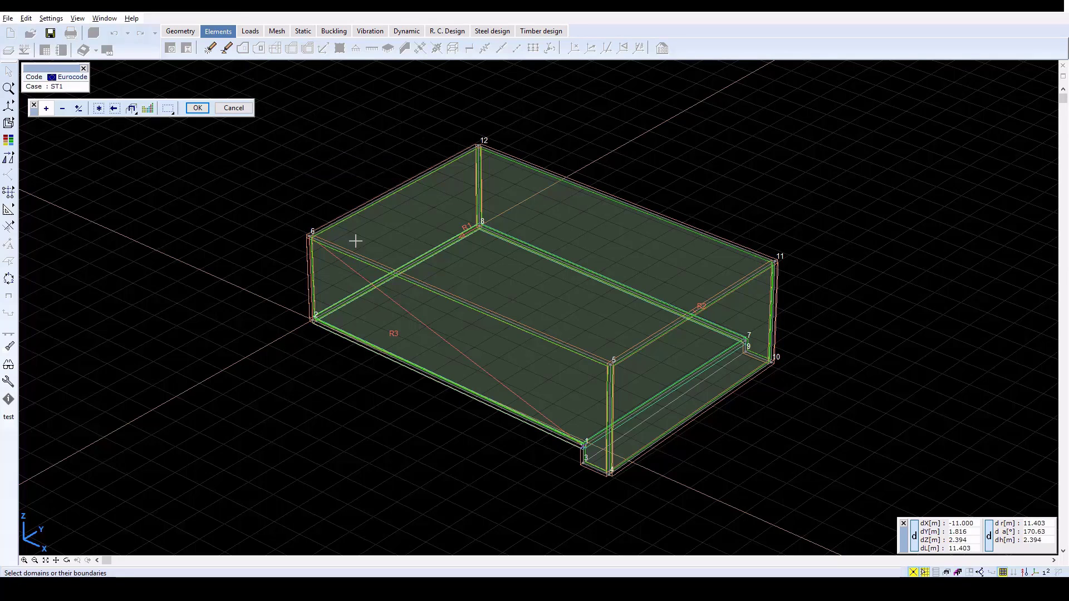
left_click(639, 412)
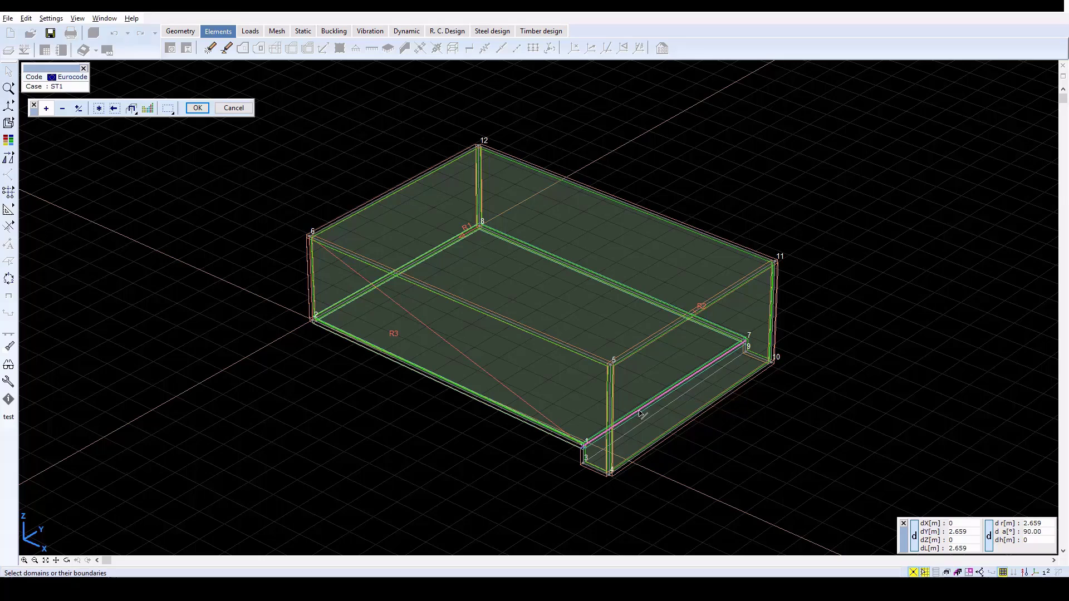
left_click(745, 351)
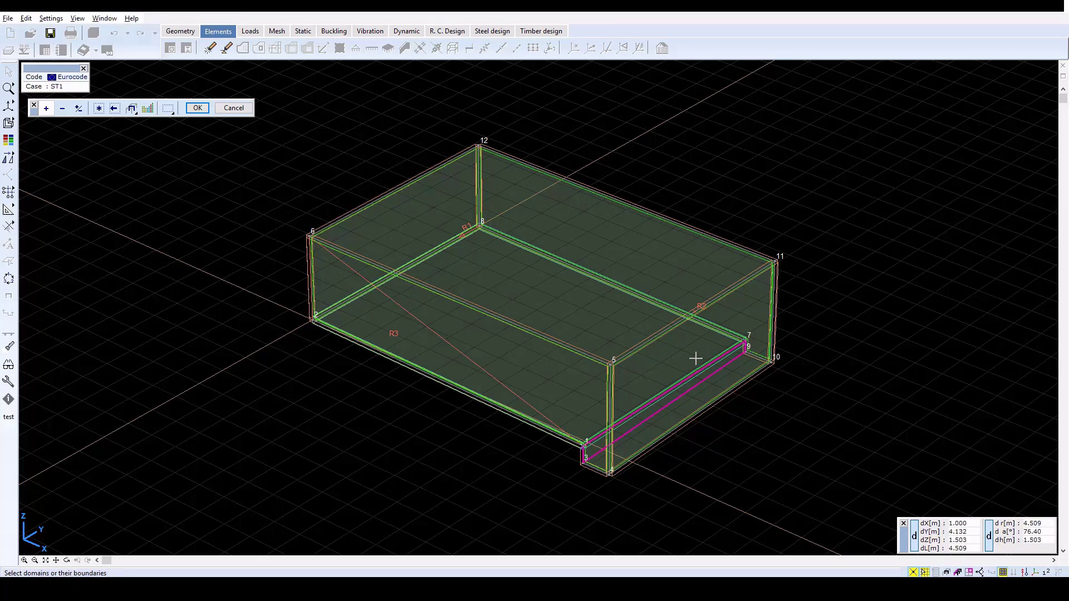
left_click(198, 108)
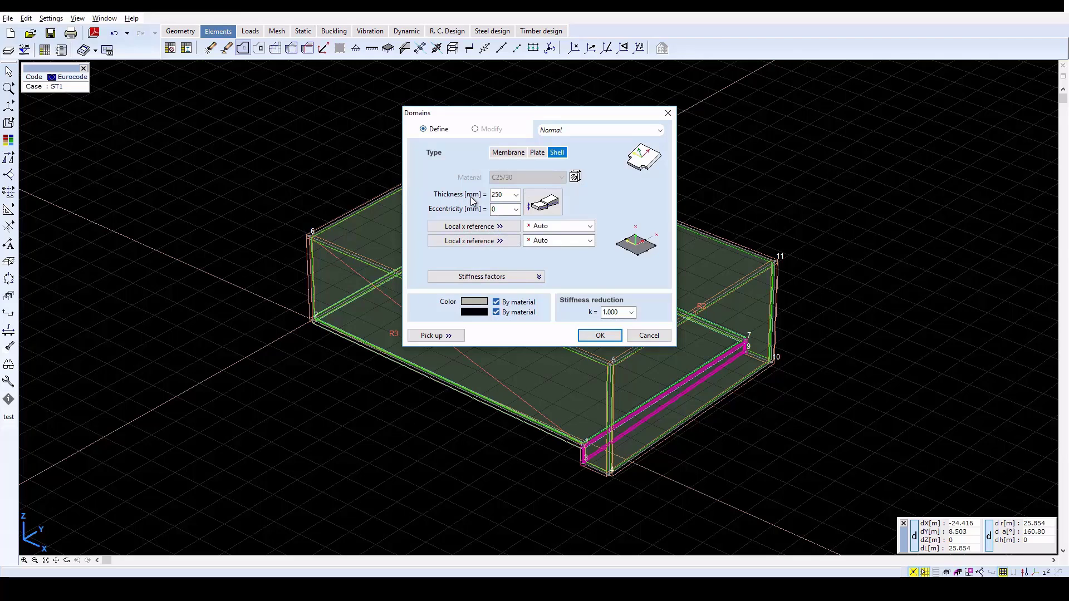
left_click(545, 226)
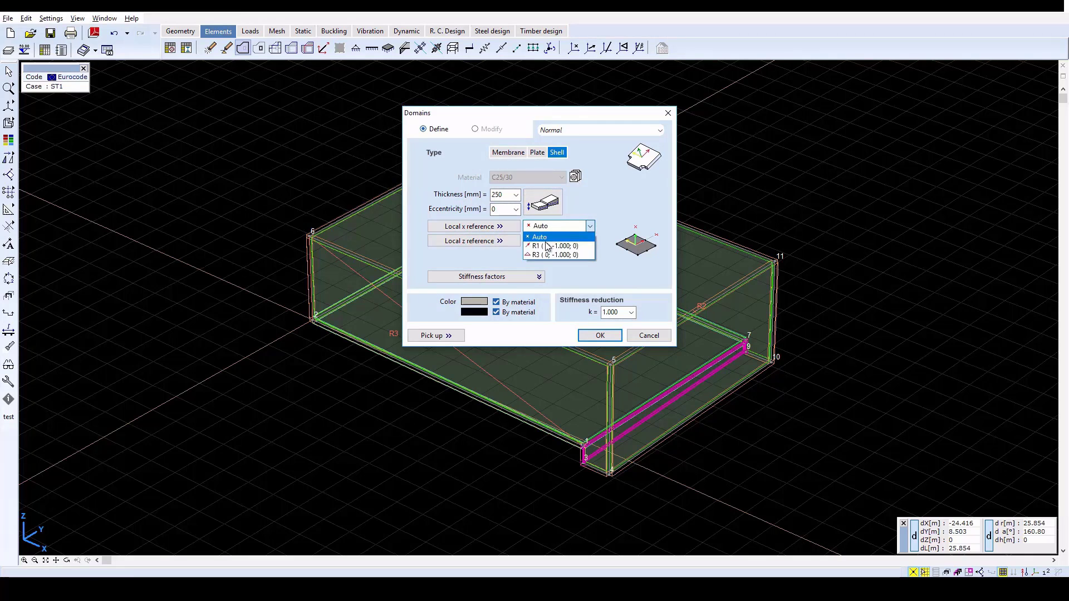
left_click(547, 256)
left_click(545, 242)
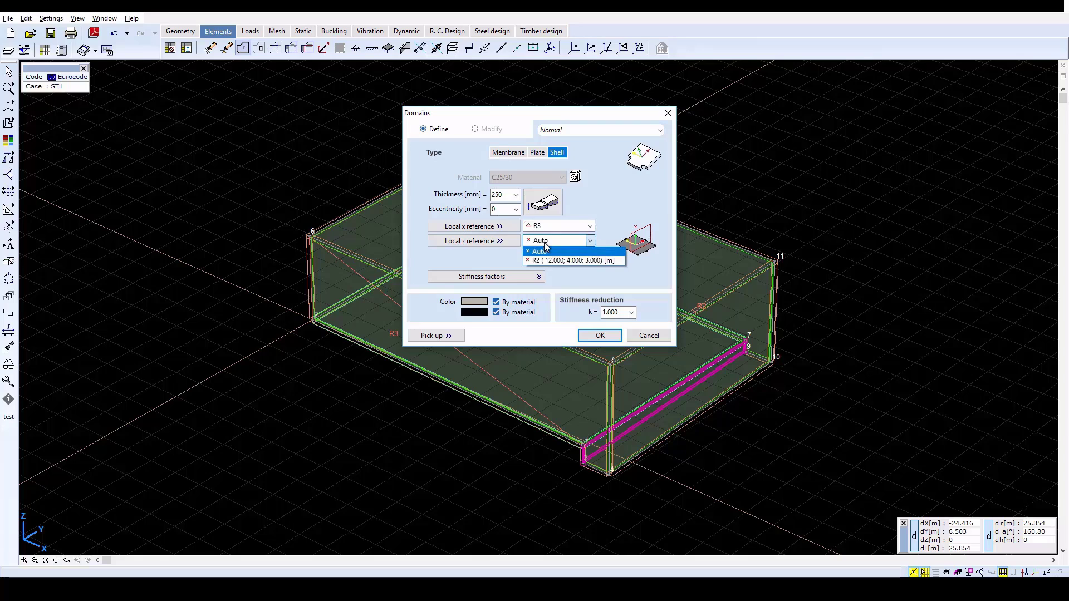
left_click(545, 261)
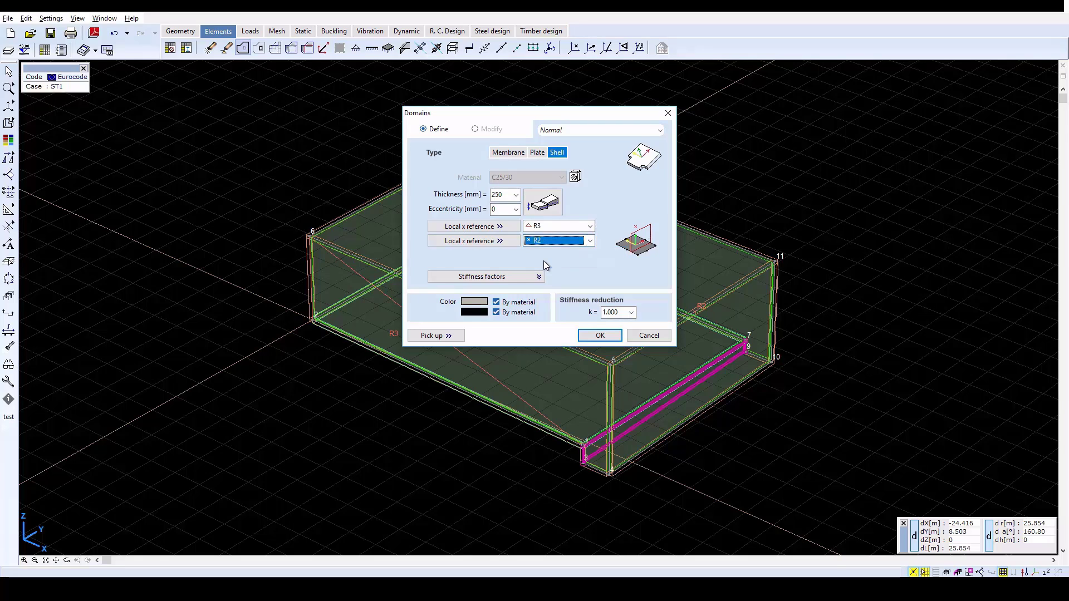
left_click(600, 336)
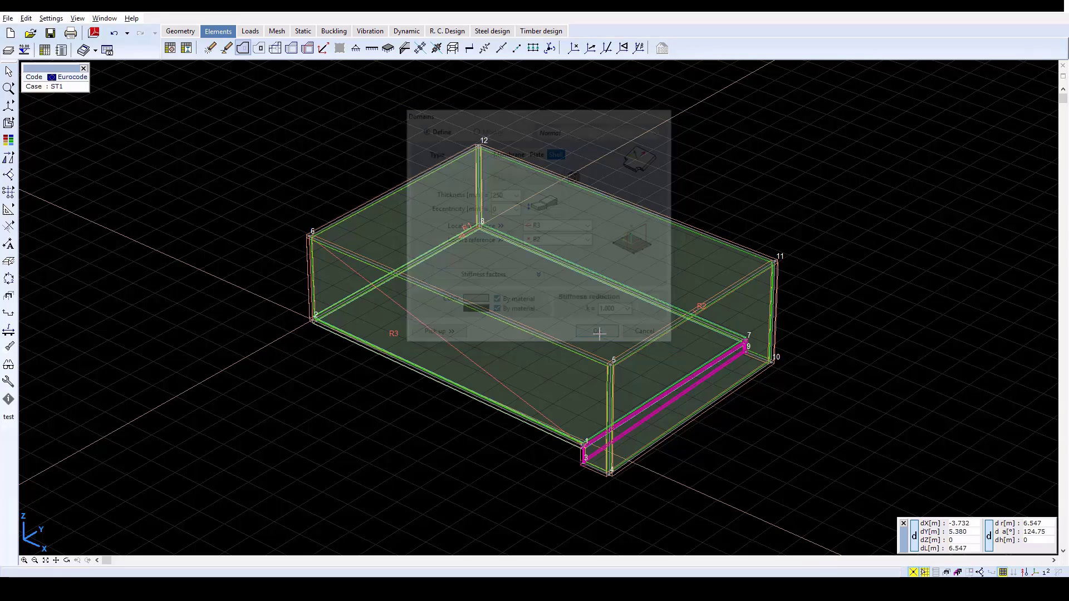
Define the lowered floor strip through nodes 3, 4, 10 and 9 as a 250 mm C25/30 domain with automatic local references
left_click(243, 48)
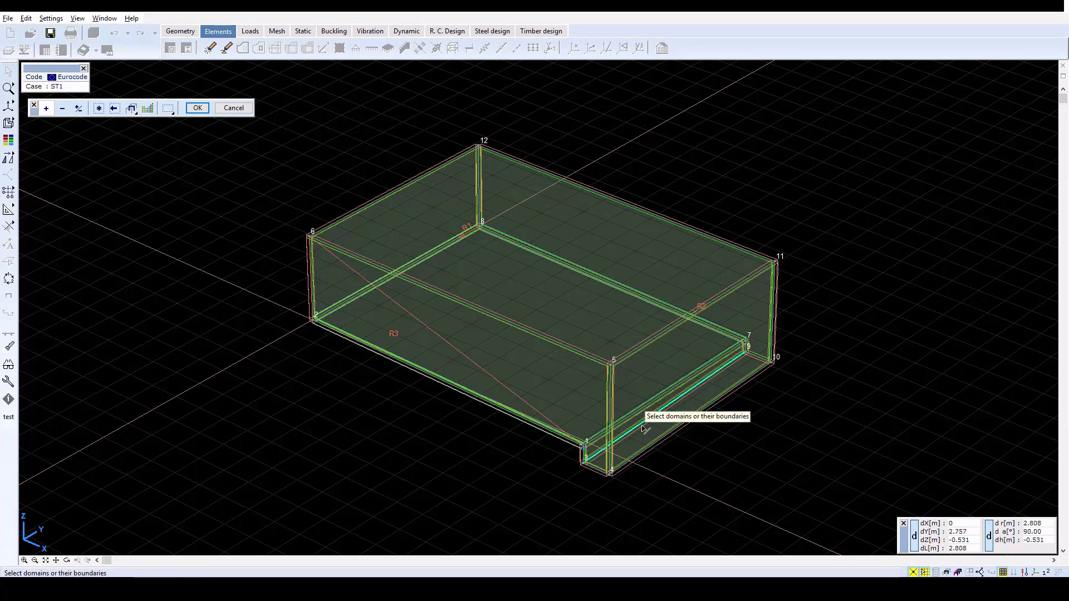
left_click(625, 436)
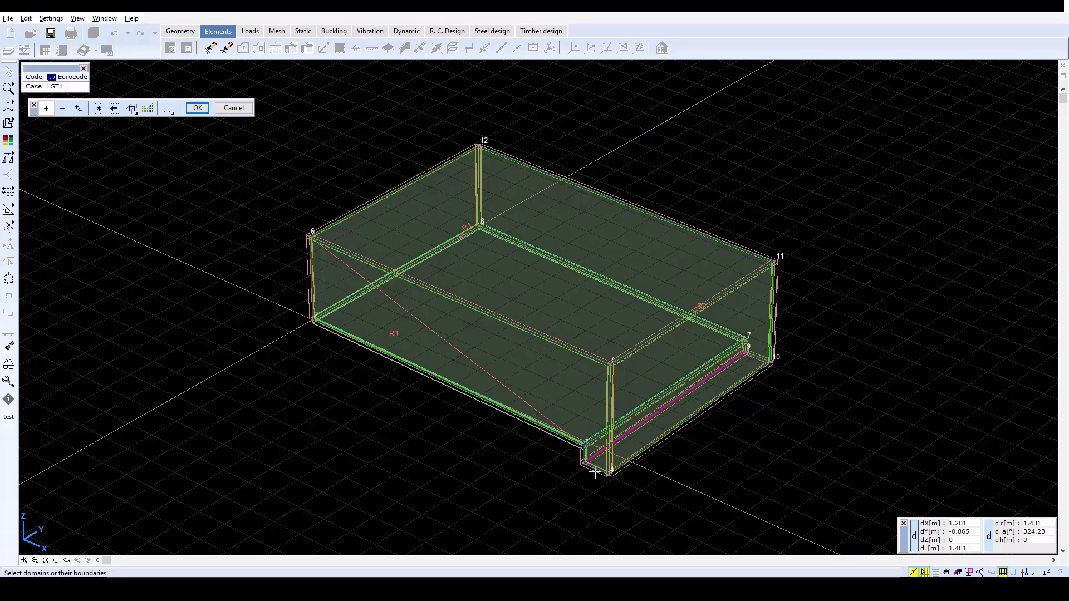
left_click(597, 472)
left_click(197, 108)
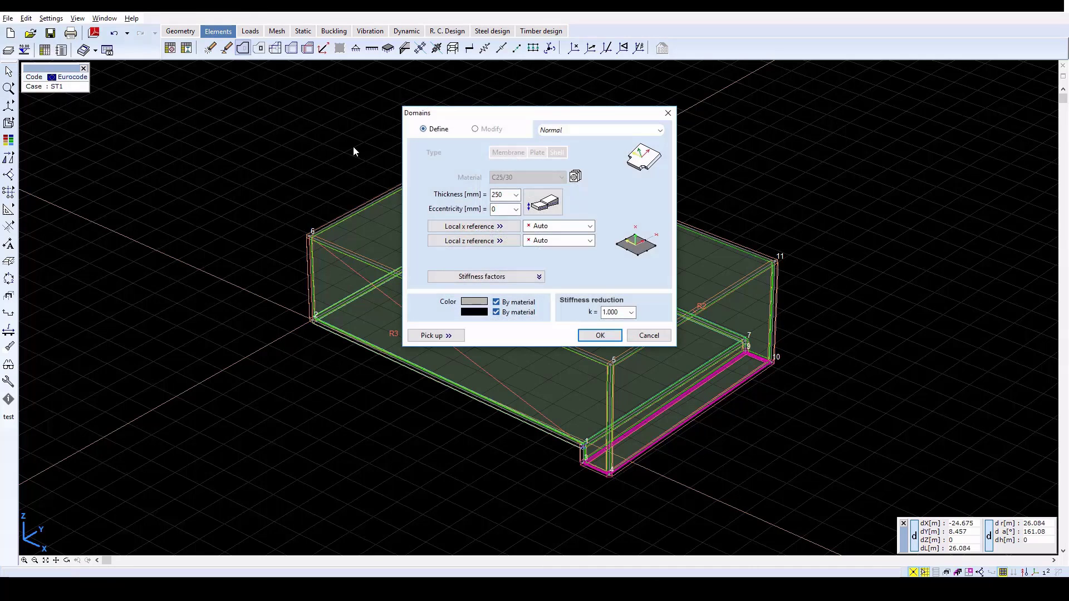
double_click(506, 193)
left_click(602, 335)
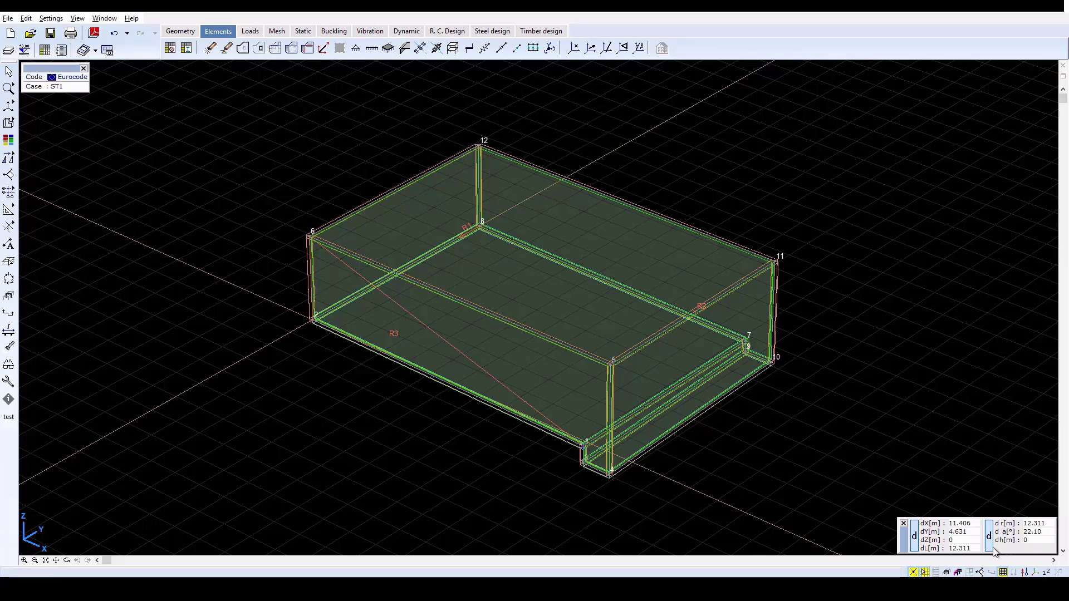
Show the domains' local systems for checking, turn off node numbering, and hide the local systems again
left_click(1036, 573)
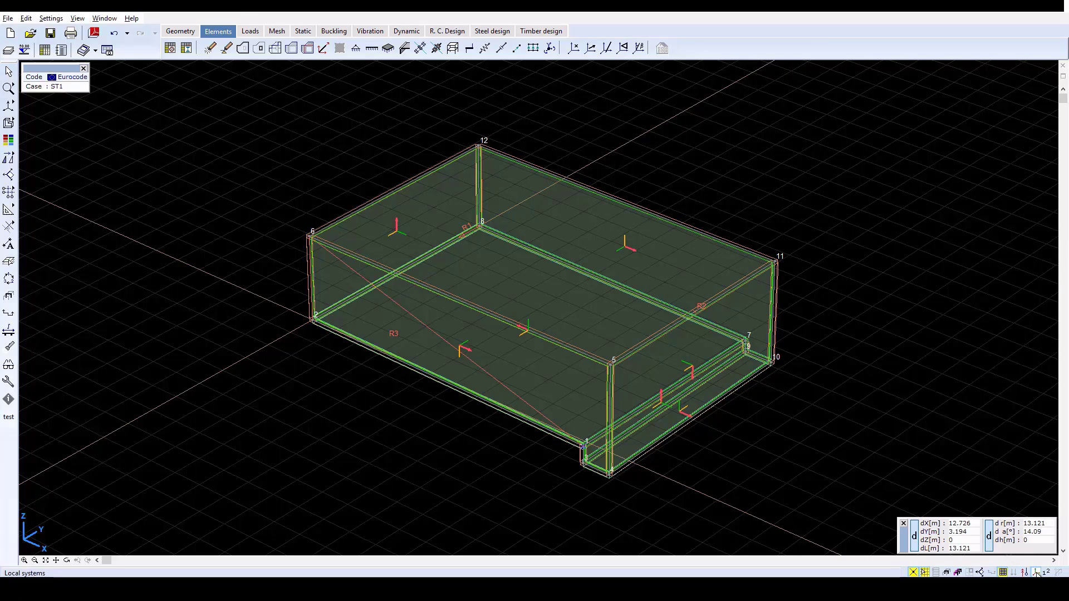
mouse_move(1047, 573)
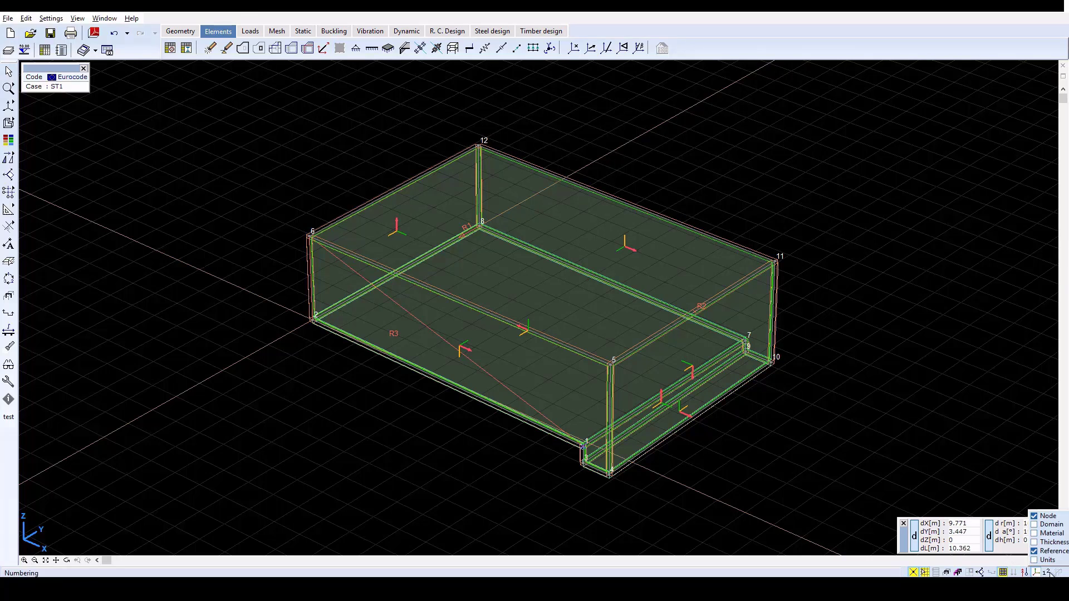
left_click(1046, 521)
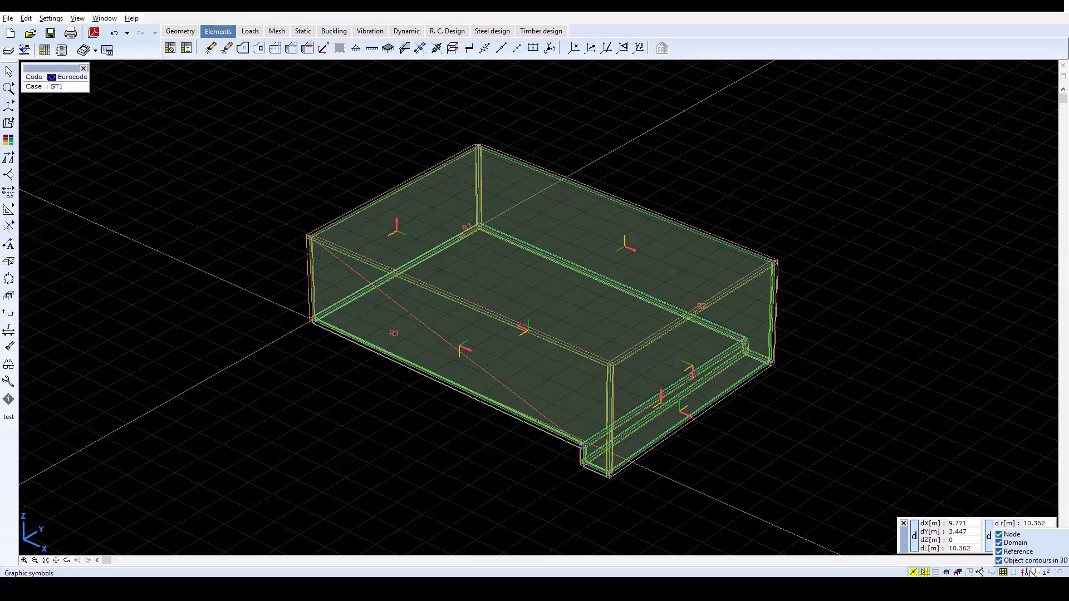
left_click(1031, 573)
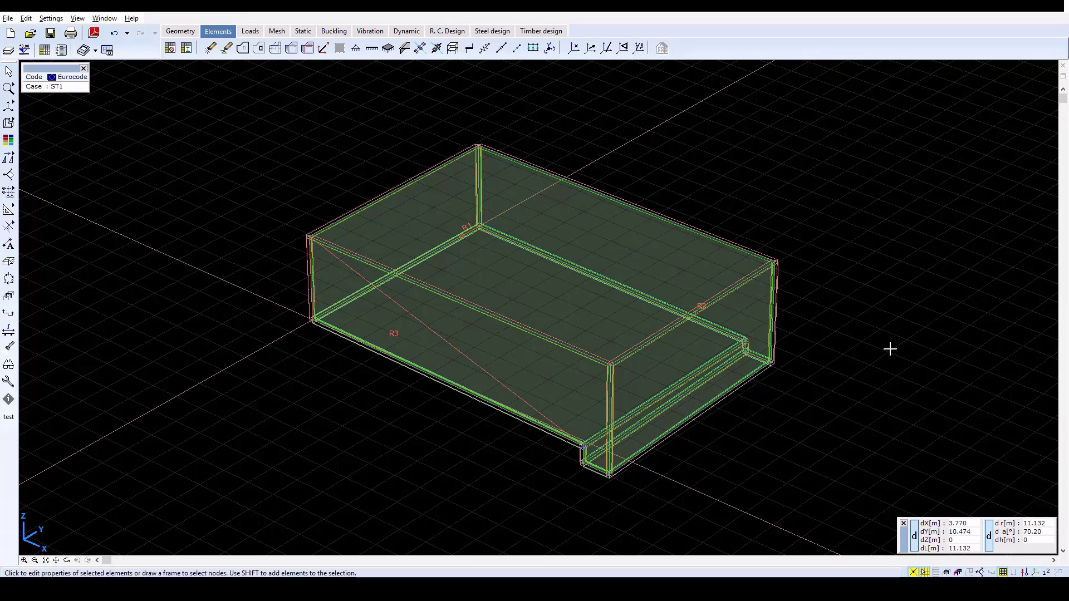
Select the four upper edges of the reservoir walls for rib line elements and open their property settings
left_click(325, 49)
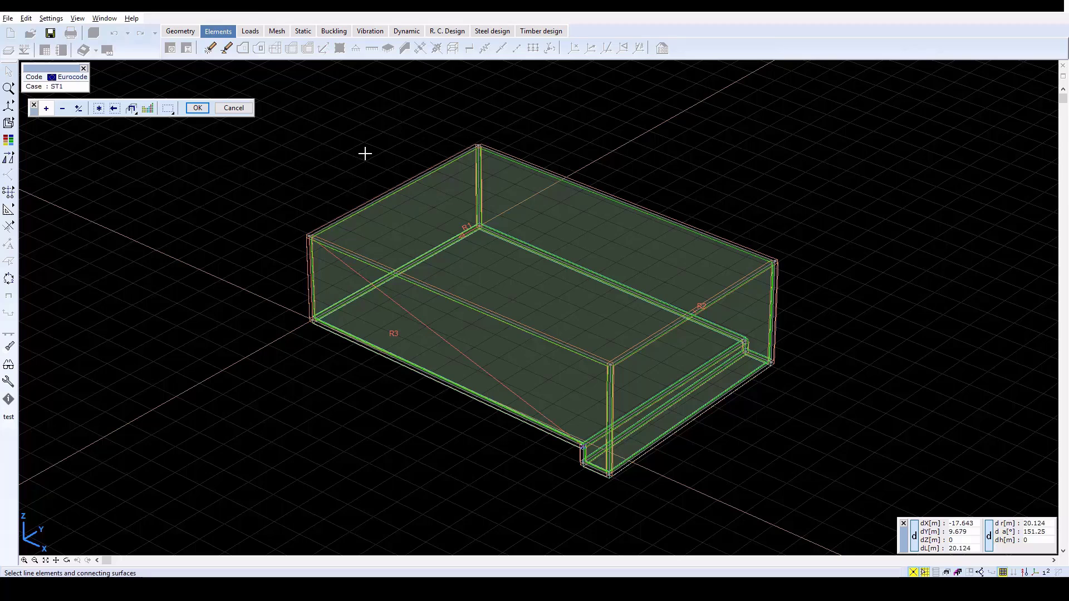
left_click(390, 193)
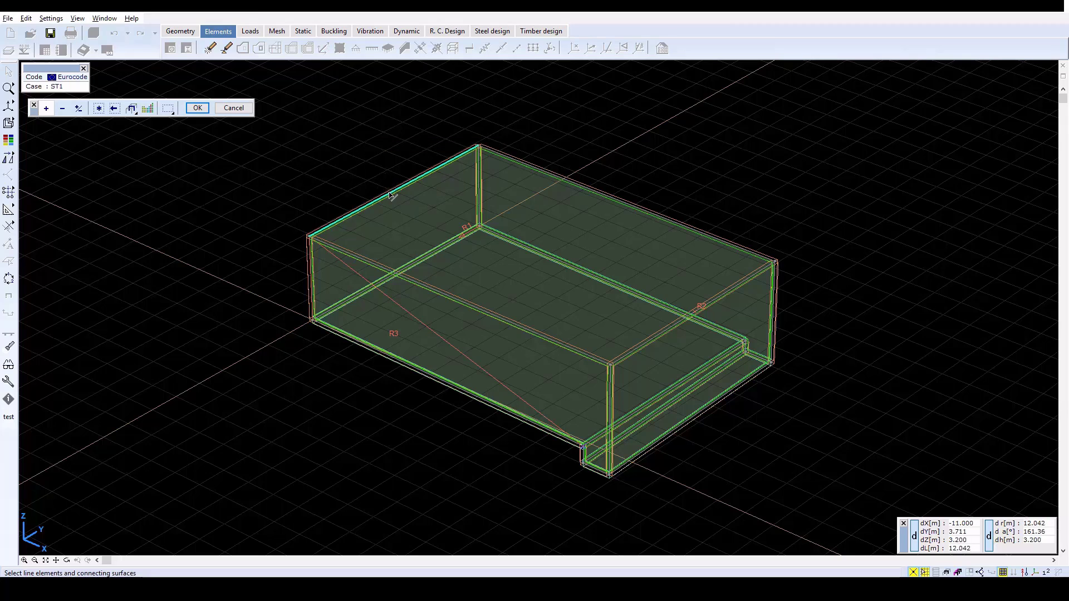
left_click(437, 291)
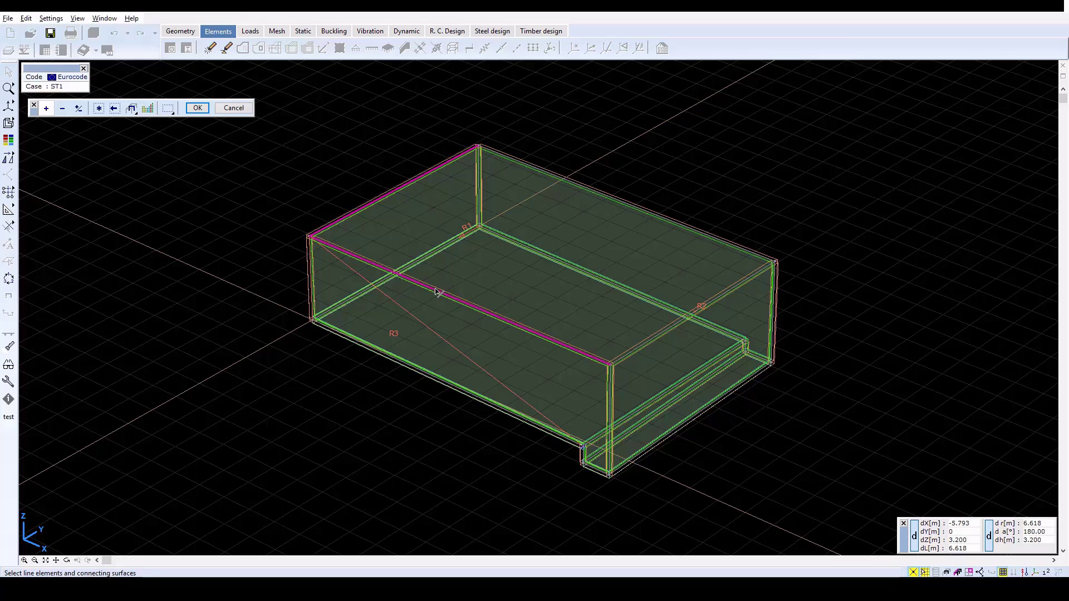
left_click(653, 338)
left_click(696, 232)
left_click(197, 108)
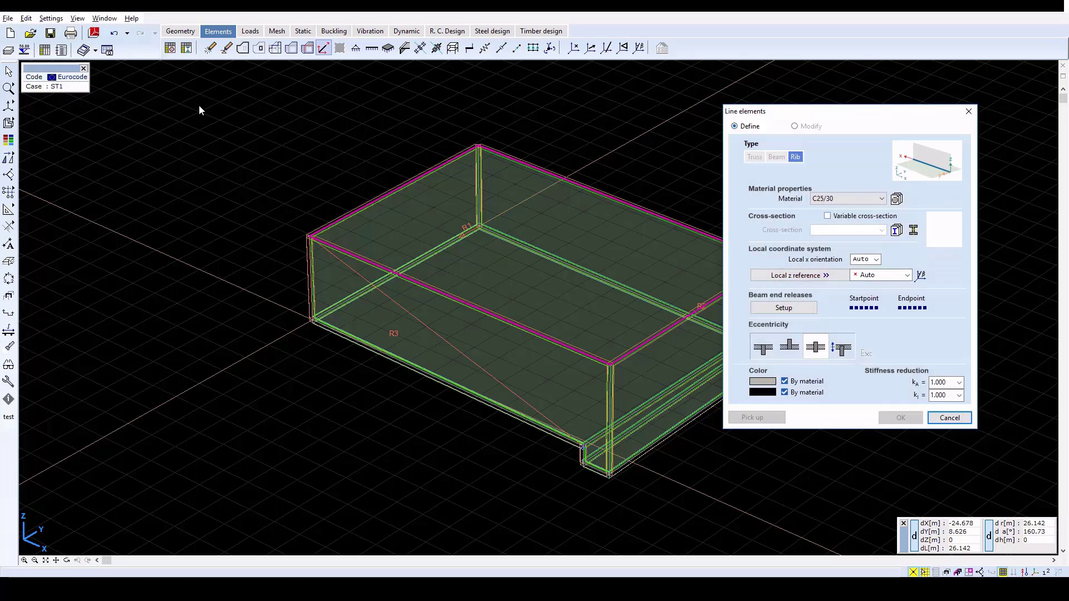
Draw a solid rectangular cross-section for the ribs, 300 mm wide and 600 mm high, centred on the origin
left_click(912, 233)
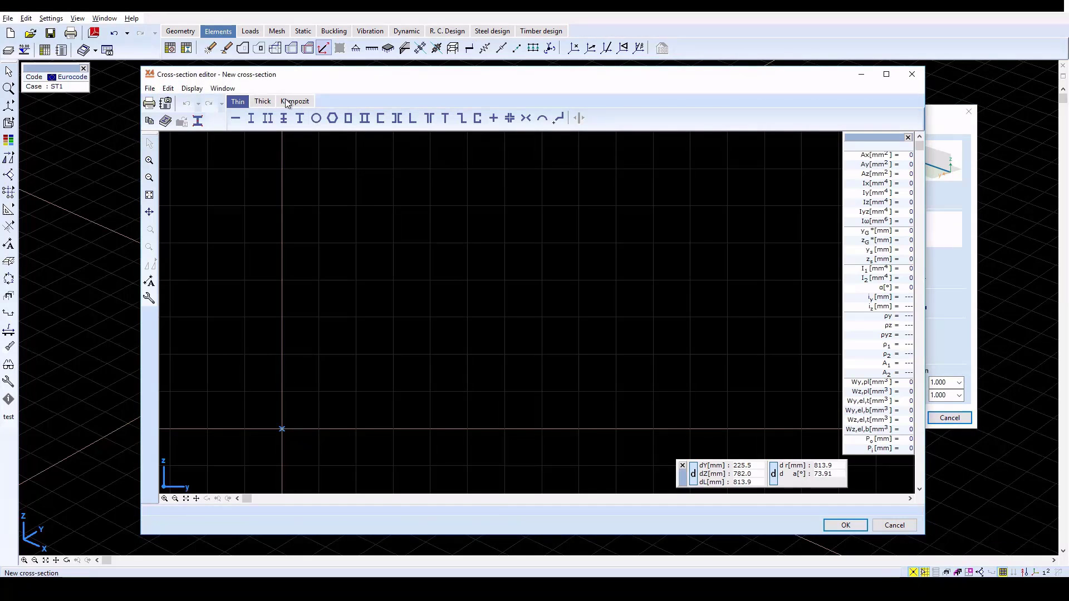
left_click(263, 102)
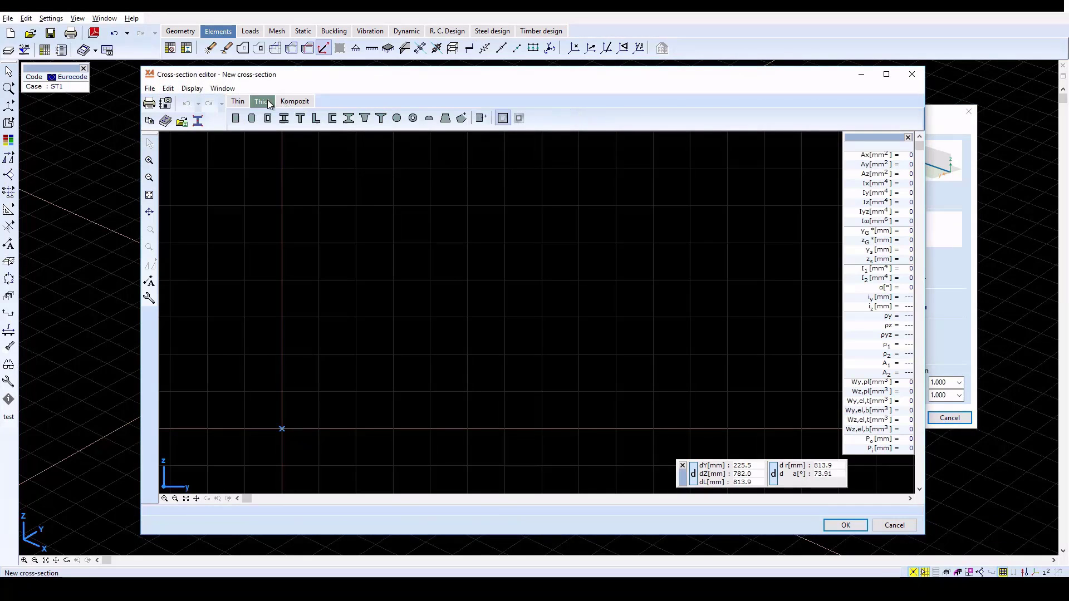
left_click(235, 118)
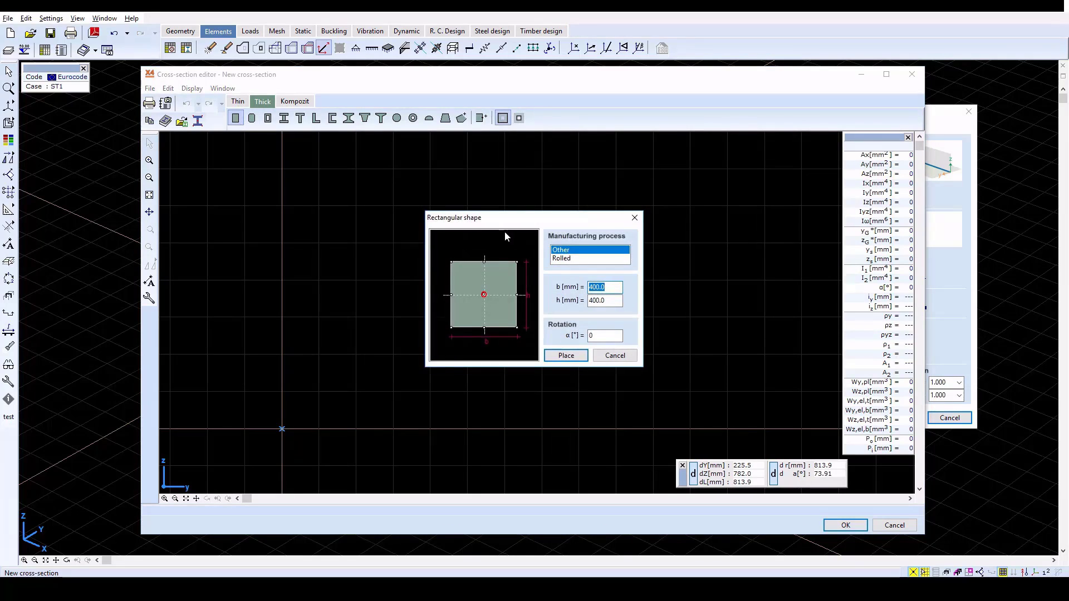
left_click(606, 287)
double_click(606, 288)
type("300")
key("Tab")
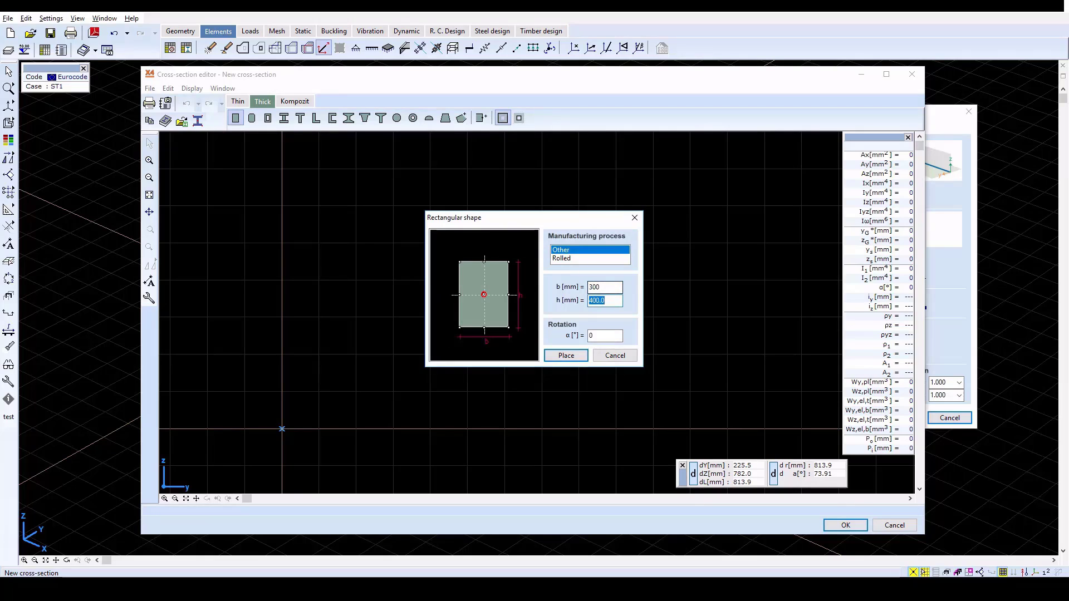
type("600")
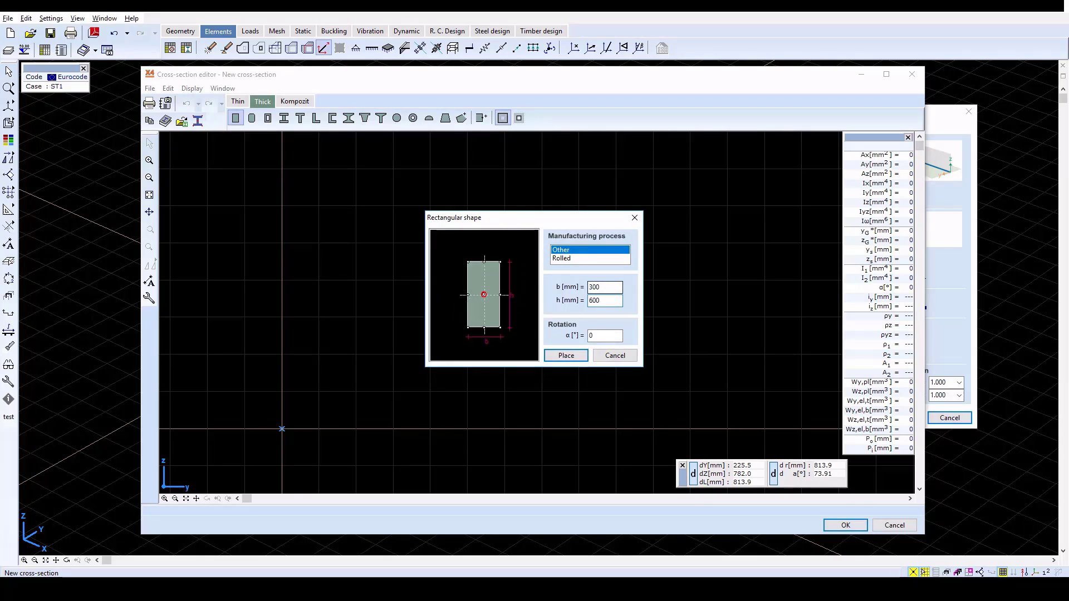
left_click(572, 360)
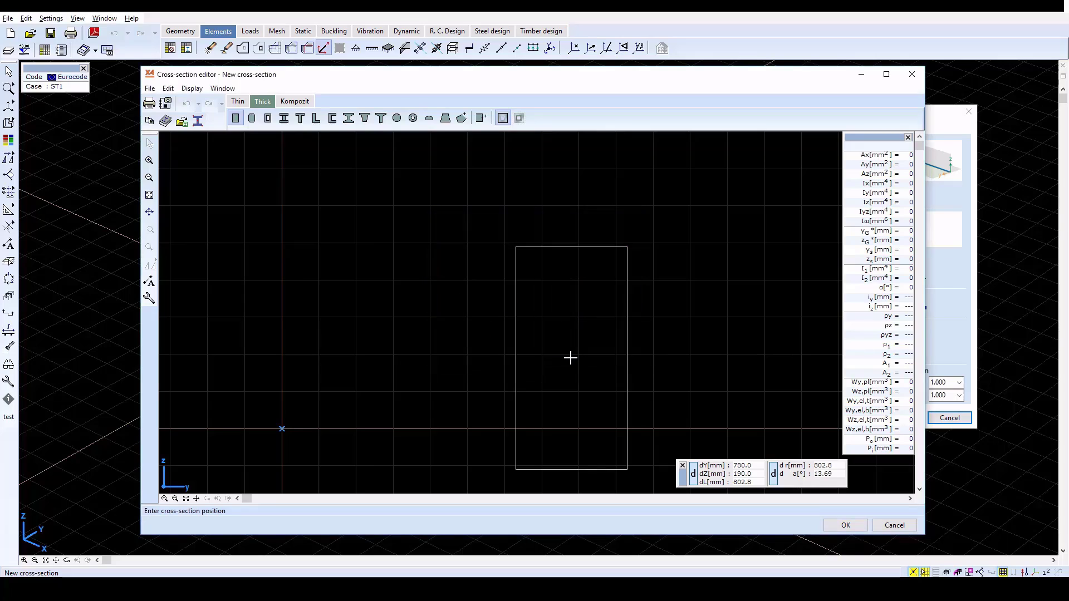
left_click(281, 430)
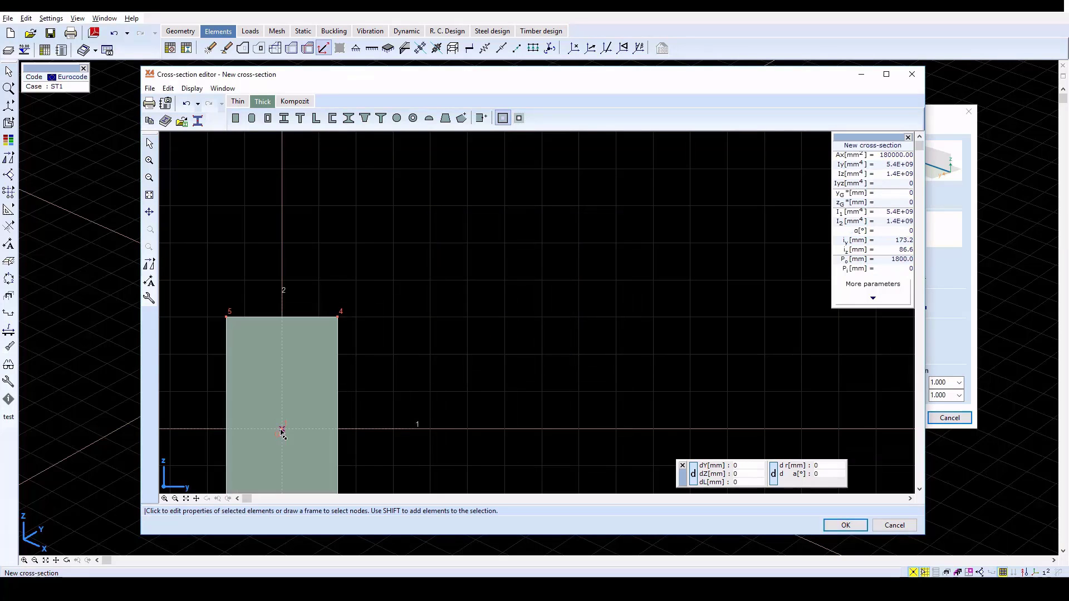
Save the cross-section as 300x600 and create the C25/30 ribs on the upper edges with the eccentricity option placing the rib below the plate
left_click(187, 499)
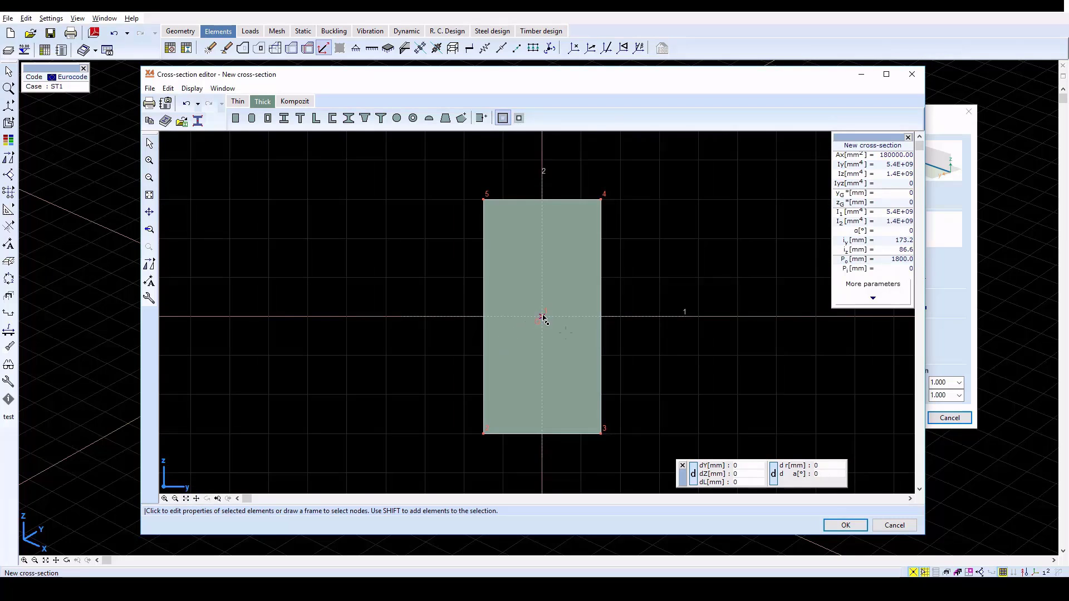
left_click(846, 526)
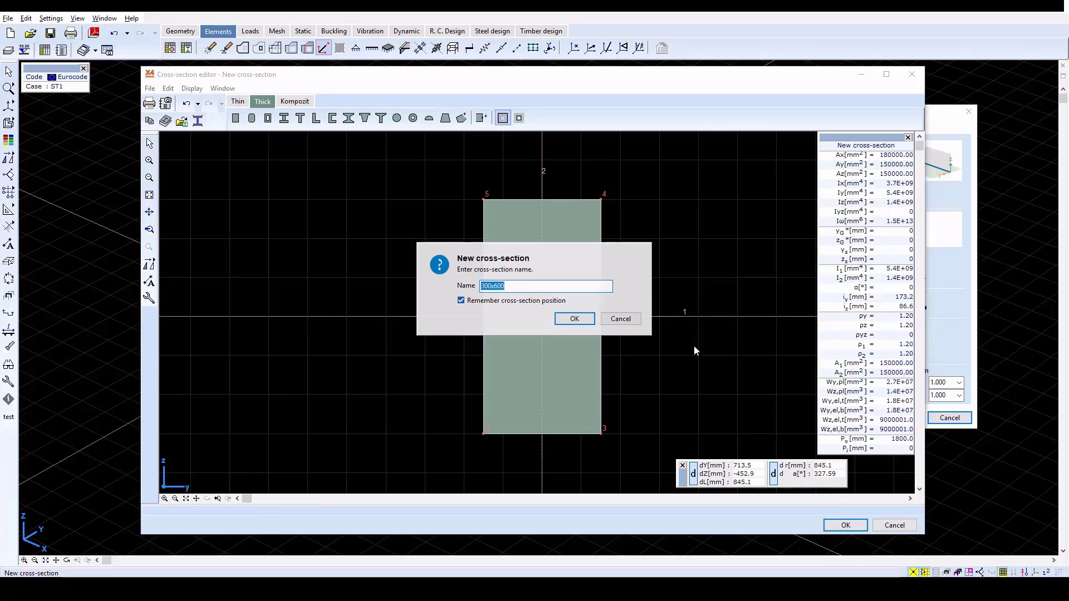
left_click(575, 319)
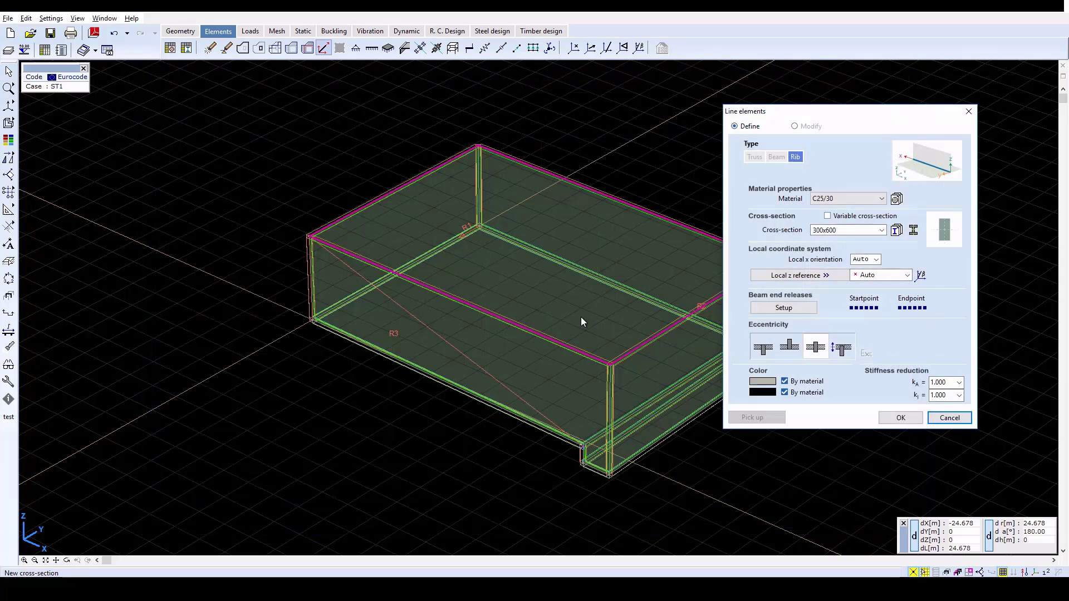
left_click(762, 348)
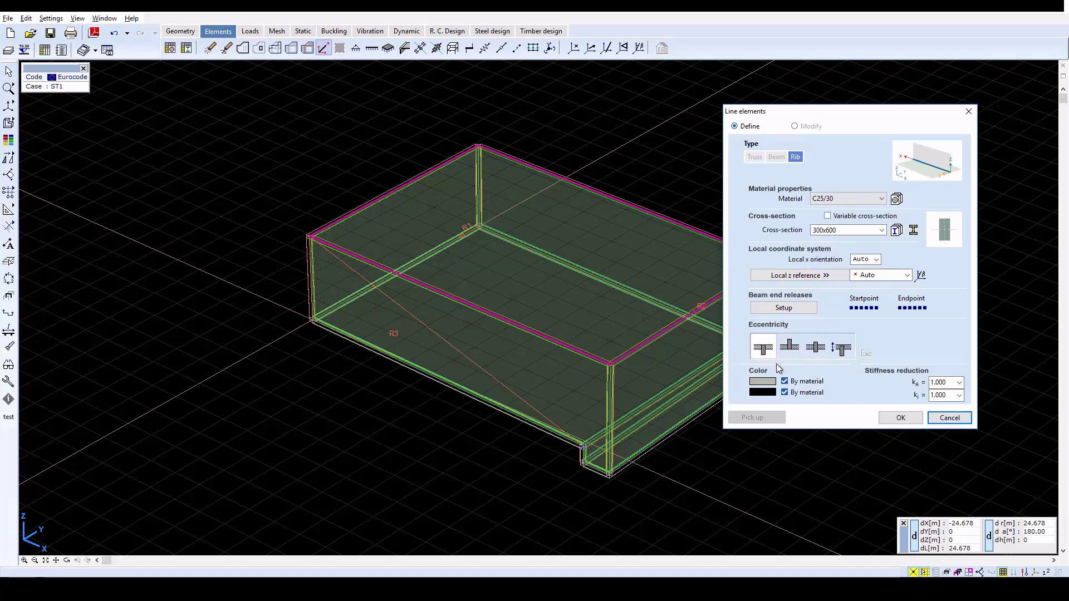
left_click(901, 418)
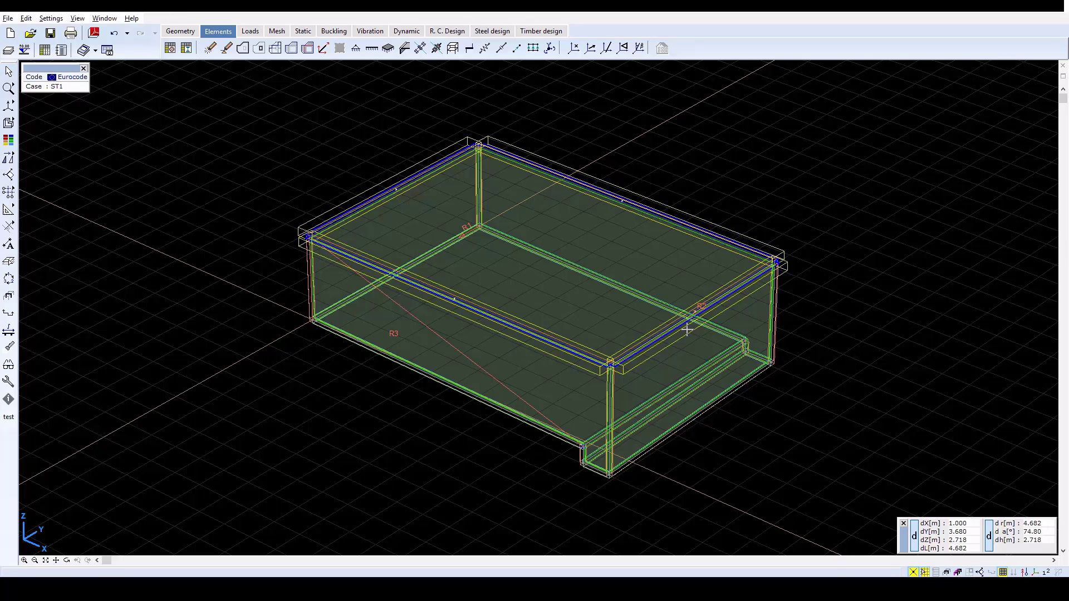
Check the ribs and walls in the rendered view, and return the model to wireframe display
mouse_move(687, 331)
mouse_move(8, 108)
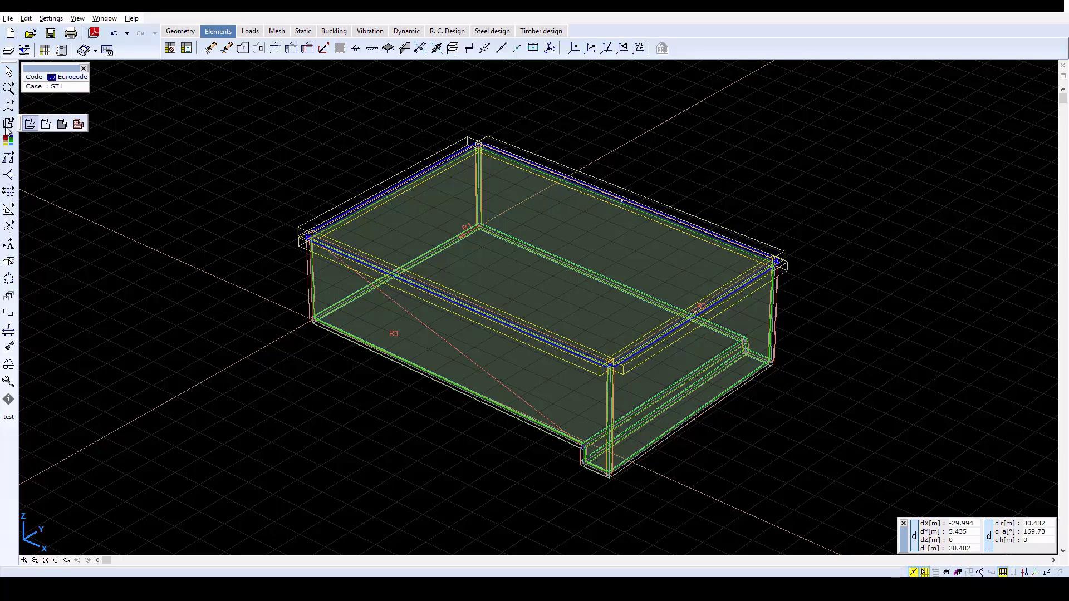
left_click(66, 124)
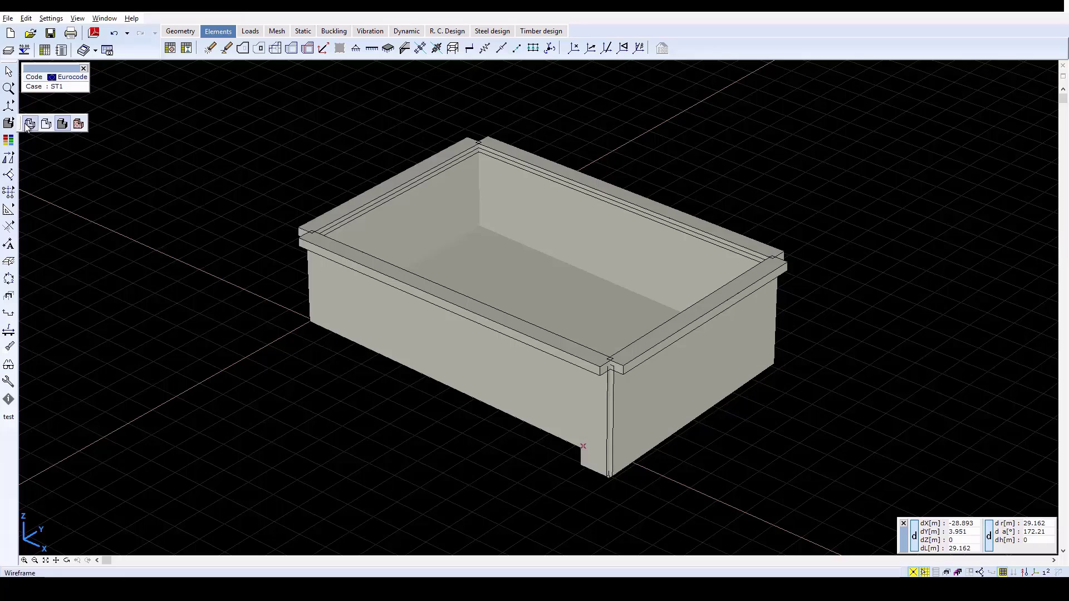
left_click(27, 126)
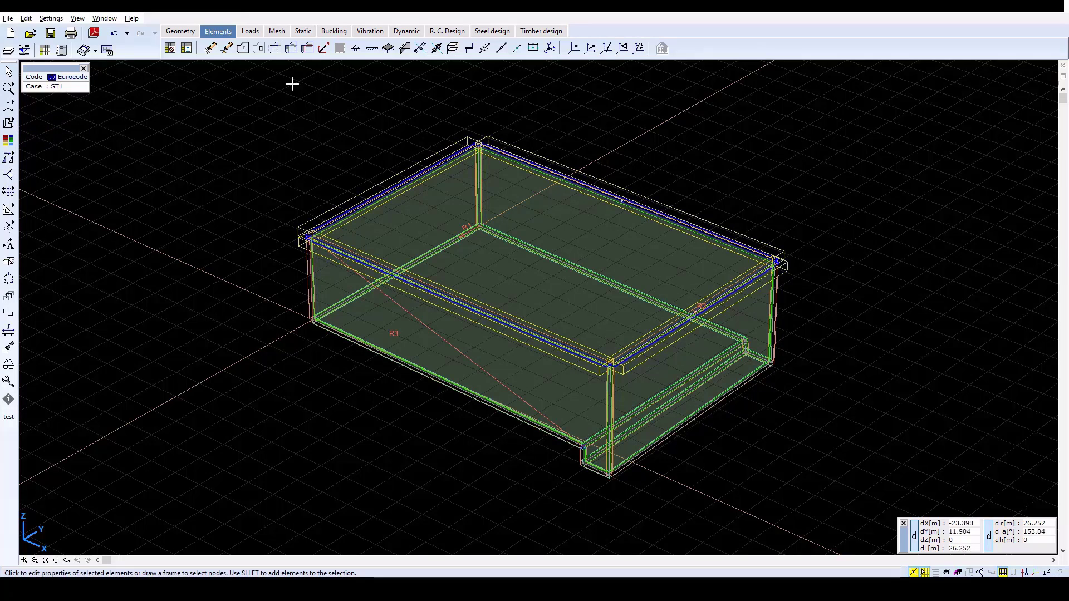
Define a surface support under the main floor domain and the lowered floor strip, setting the Rx stiffness to 1e3 kN/m/m²
left_click(387, 49)
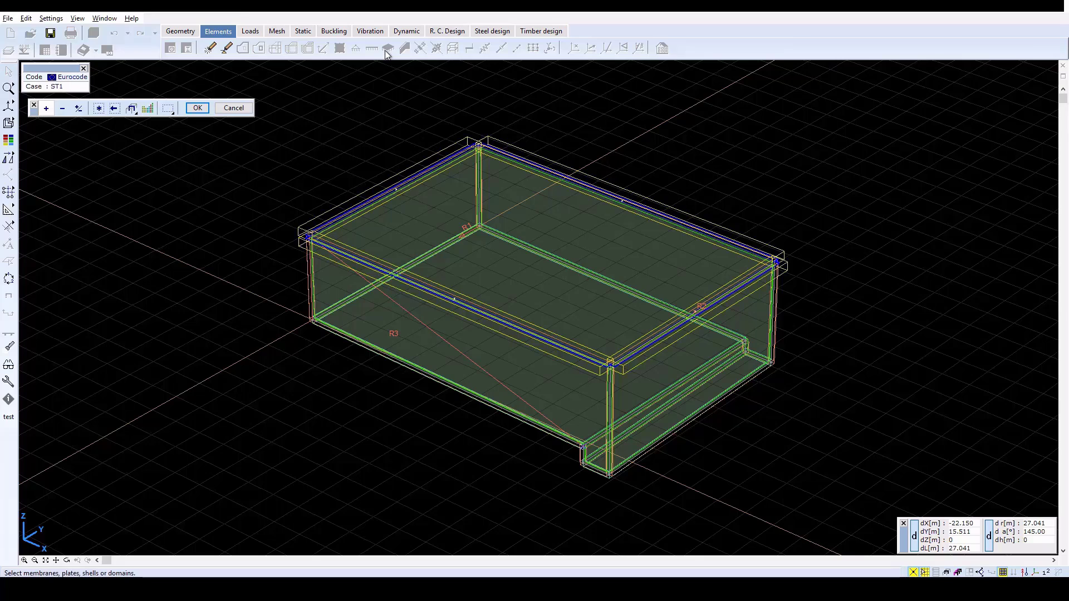
left_click(568, 269)
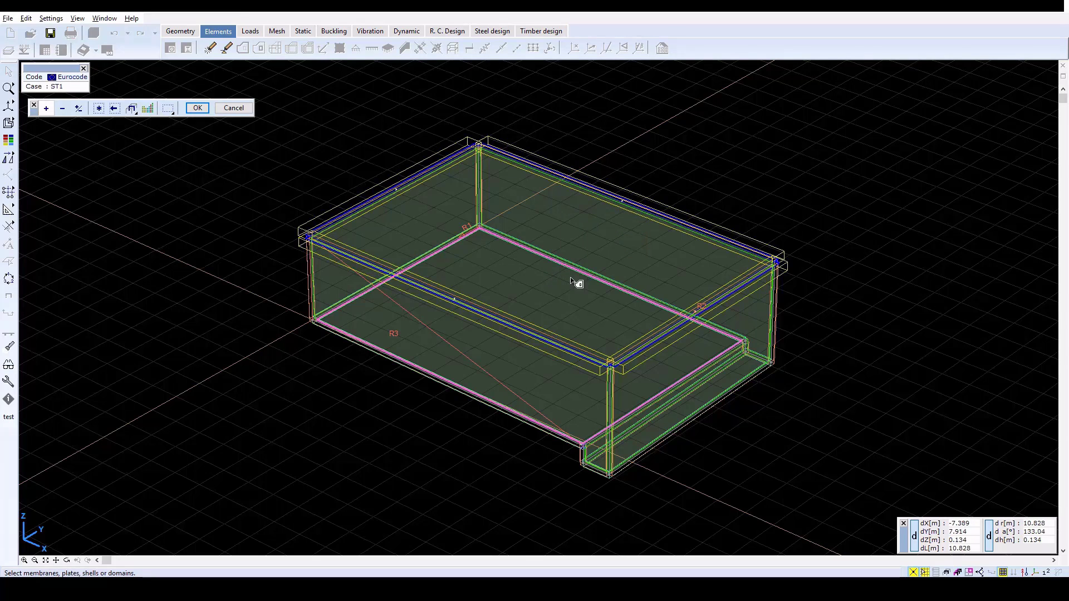
left_click(735, 371)
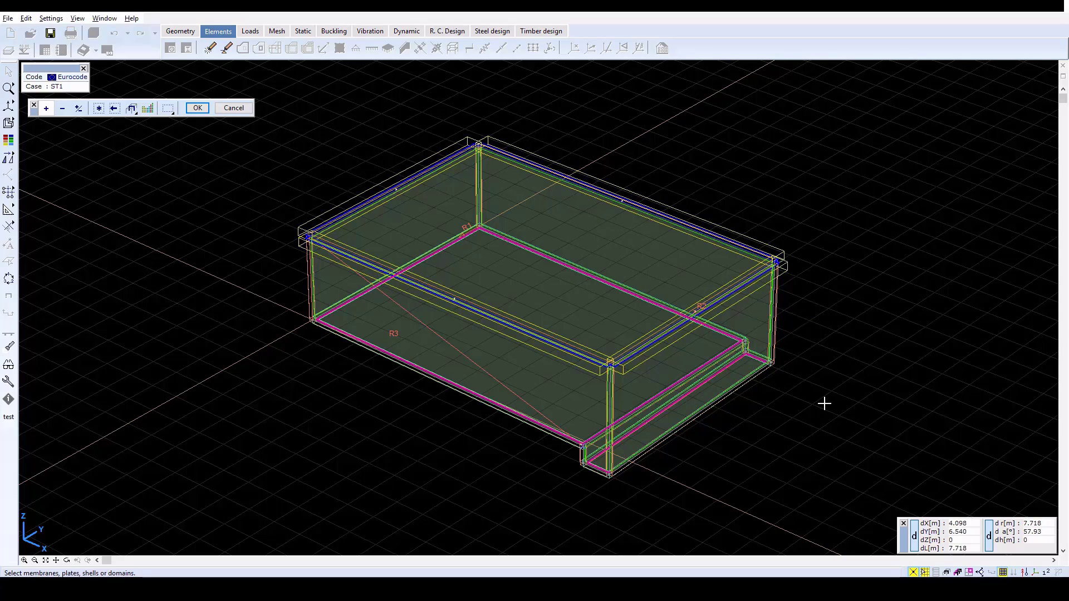
left_click(201, 111)
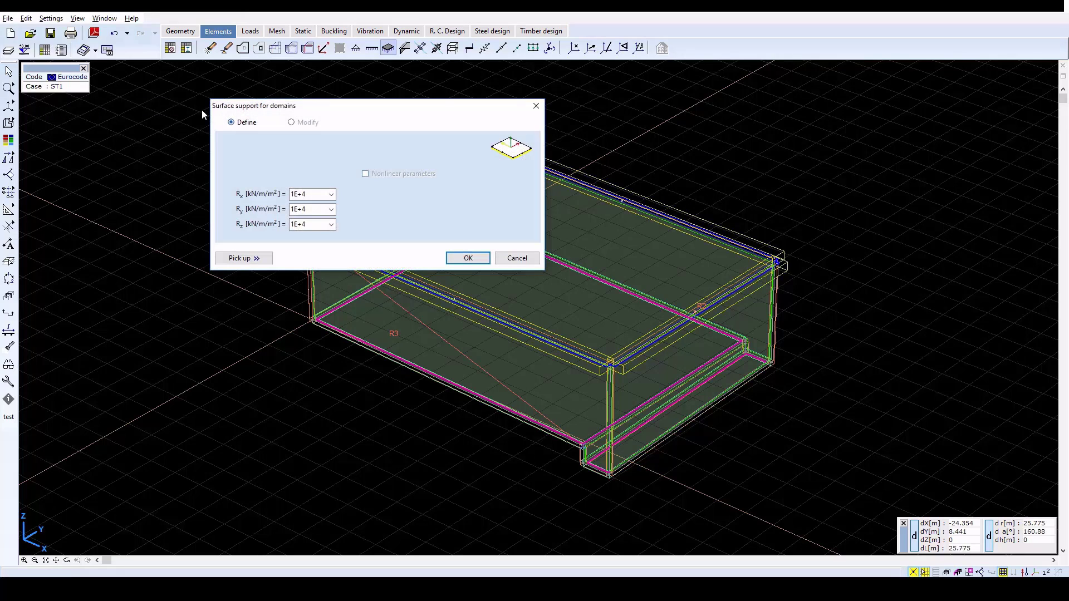
double_click(311, 194)
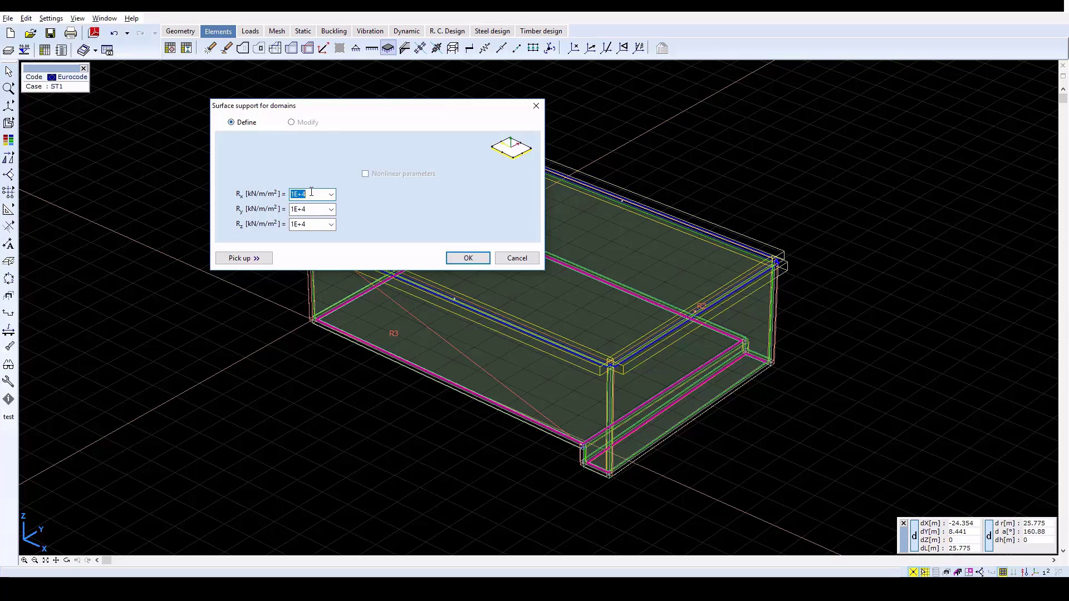
type("1e3")
key("Tab")
type("1e")
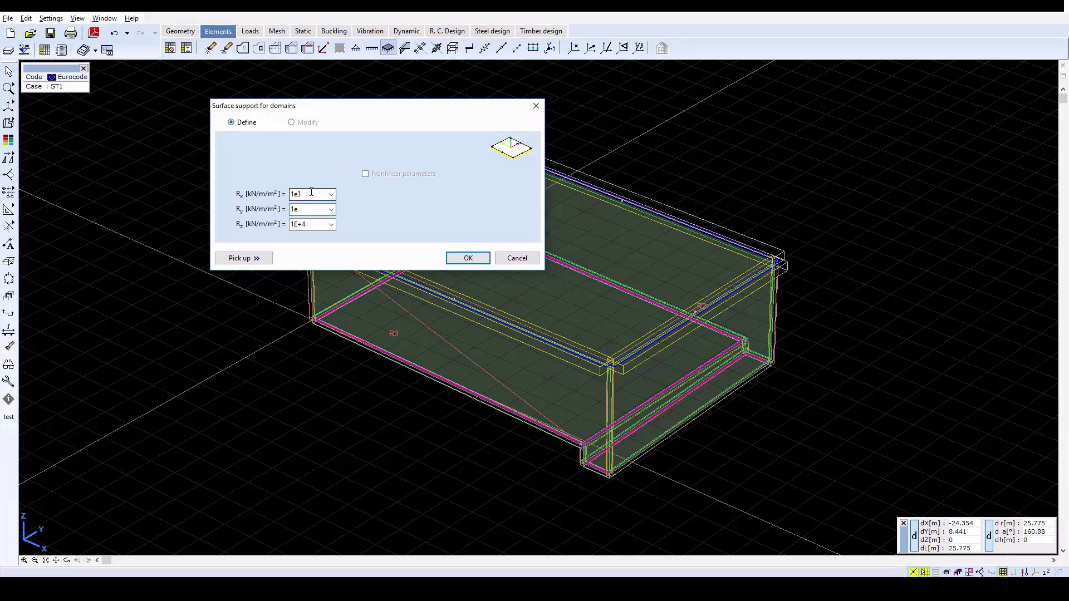
left_click(468, 258)
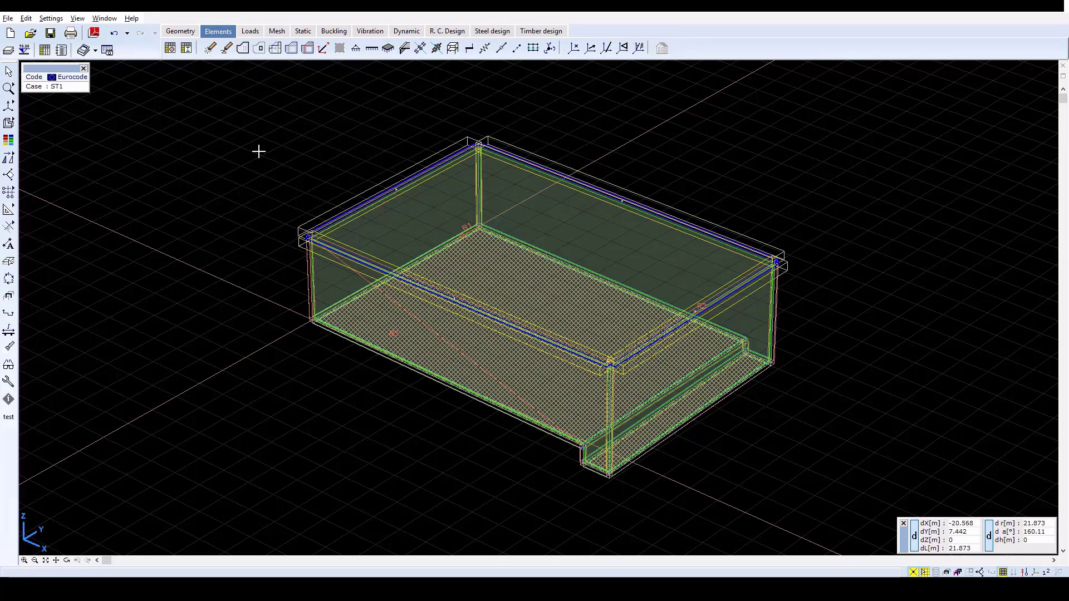
Rename load case ST1 to SELF WEIGHT in the load case manager and make it the active case
left_click(252, 33)
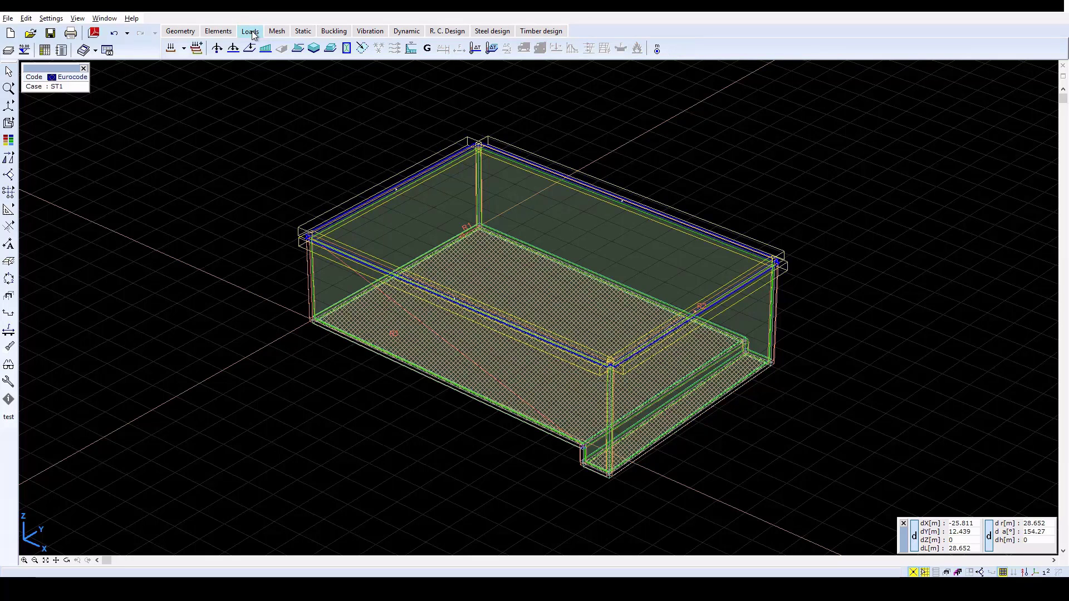
left_click(168, 49)
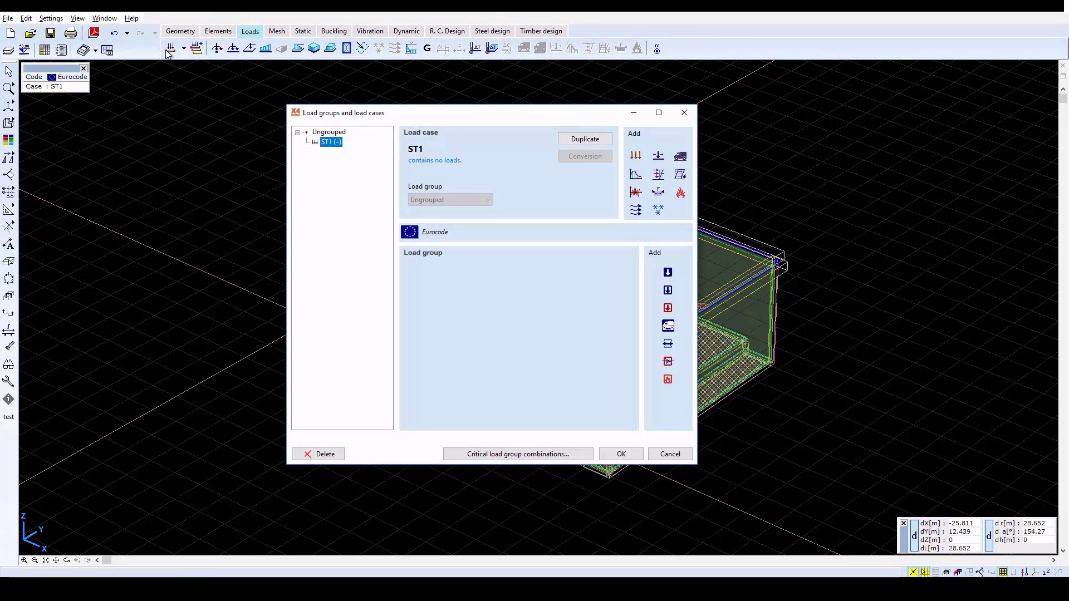
left_click(334, 143)
type("SELF WEIGHT")
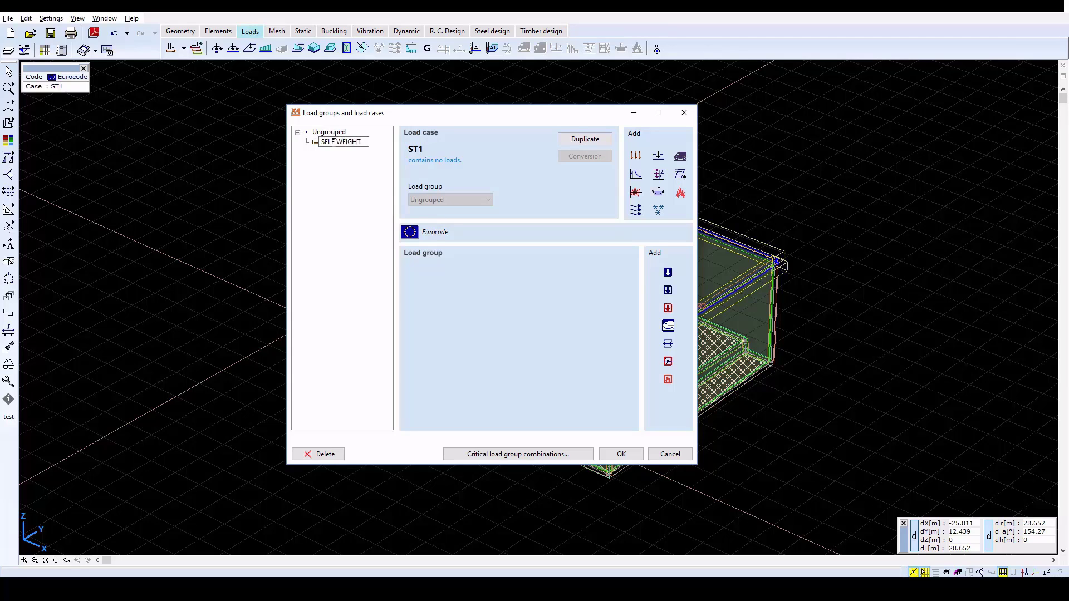
key("Return")
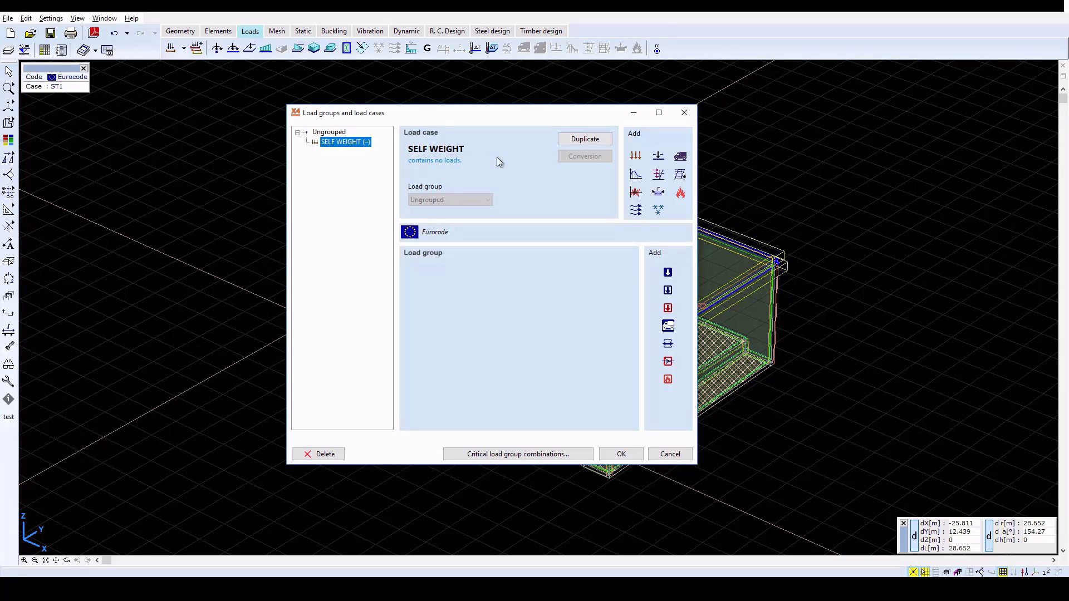
left_click(619, 452)
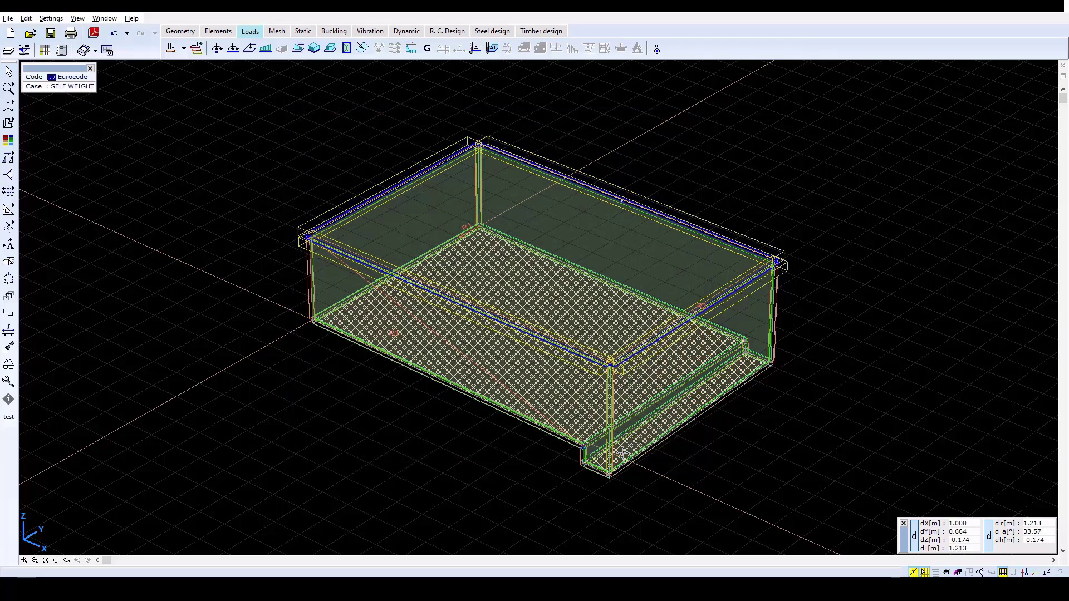
Apply the self-weight load to all ribs and domains of the reservoir
left_click(427, 49)
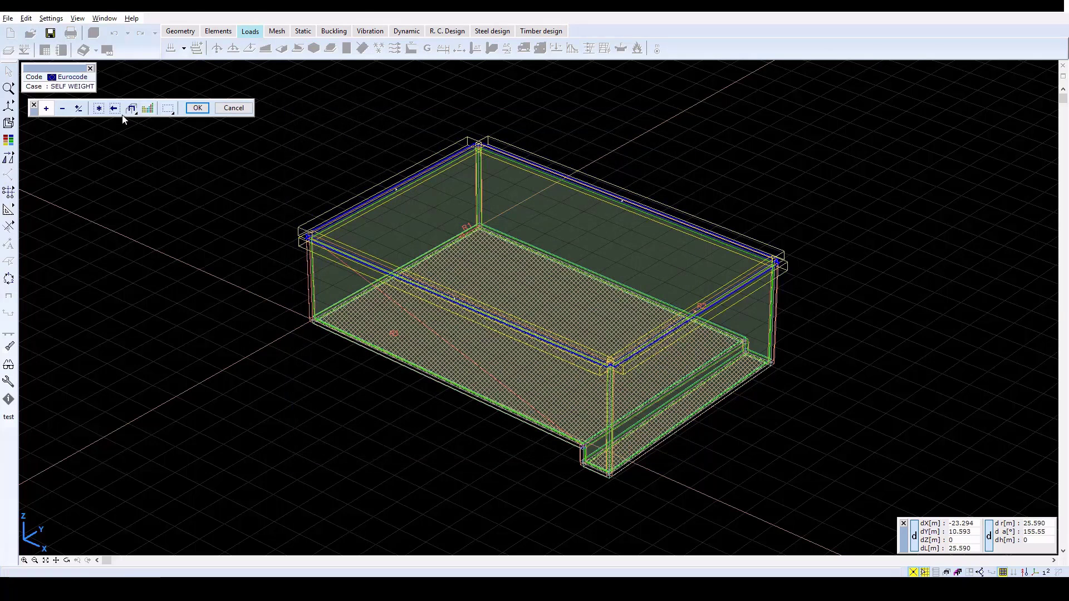
left_click(99, 108)
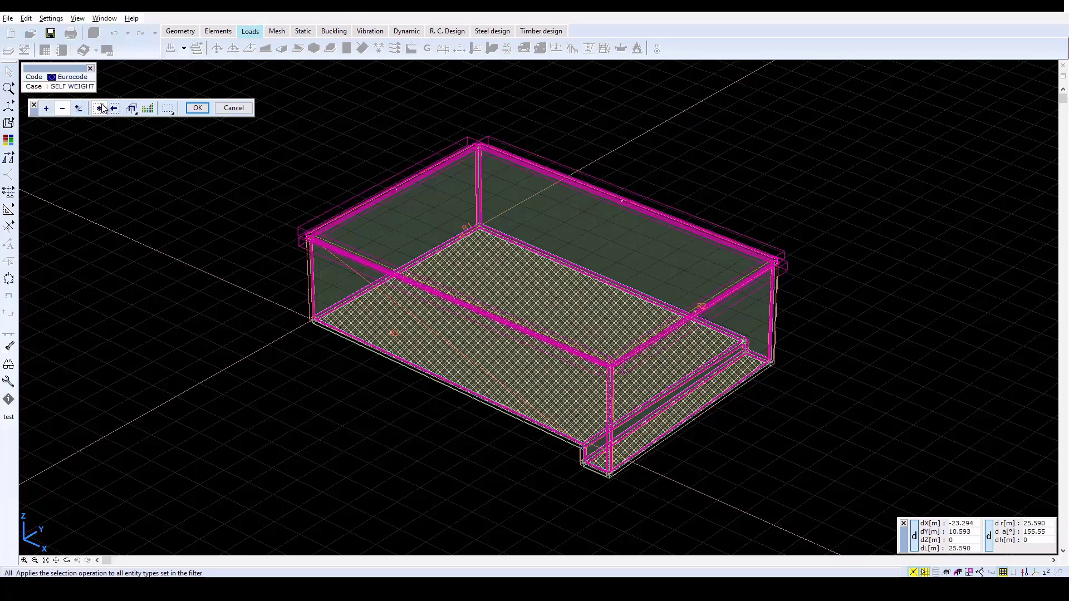
left_click(195, 107)
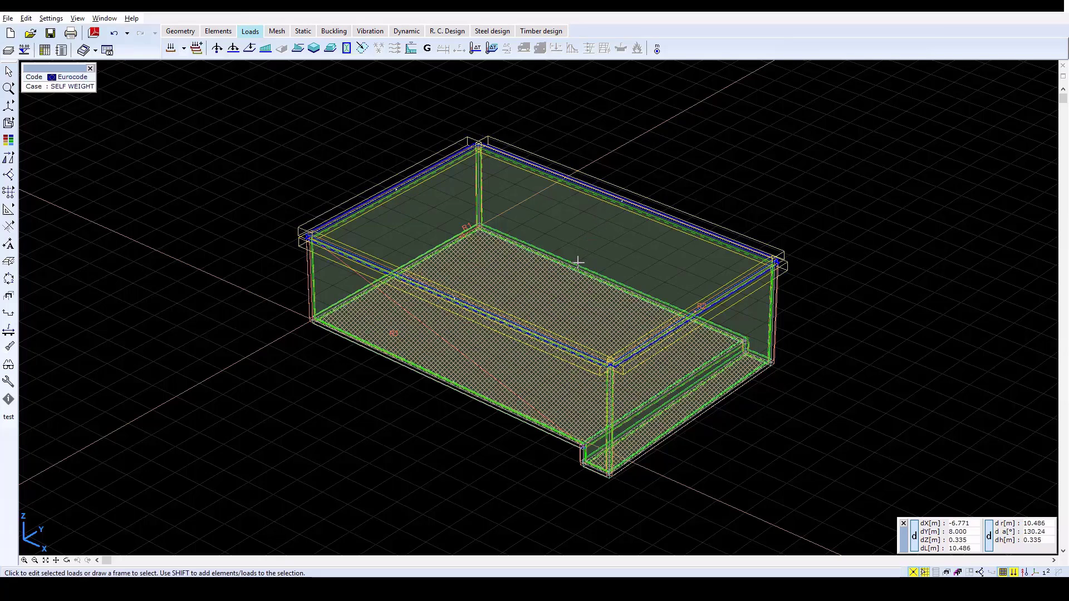
mouse_move(578, 267)
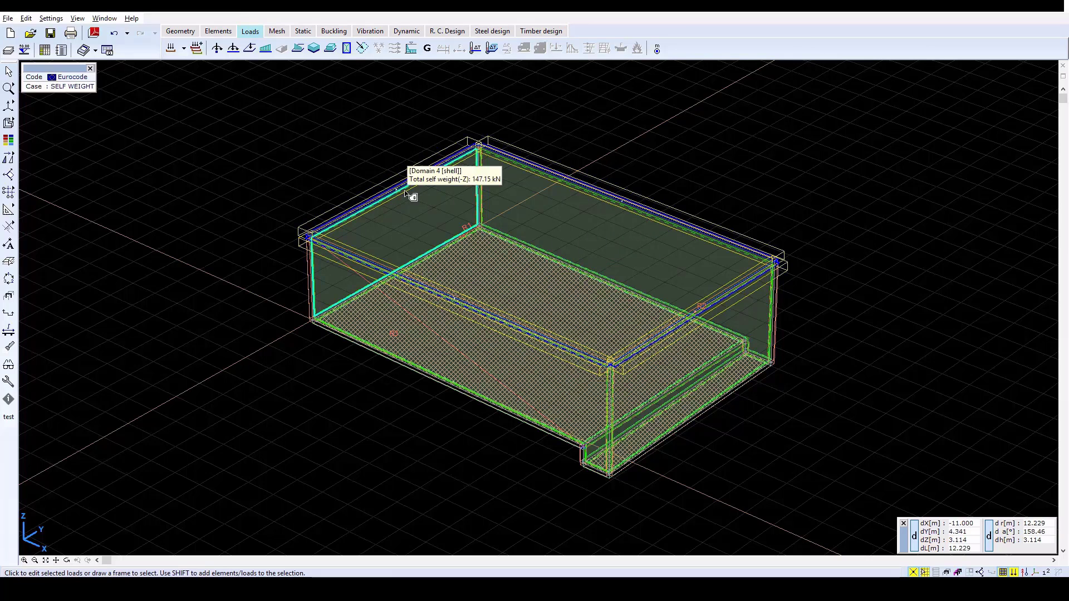
Add a new static load case named WATER and make it the active case
left_click(170, 49)
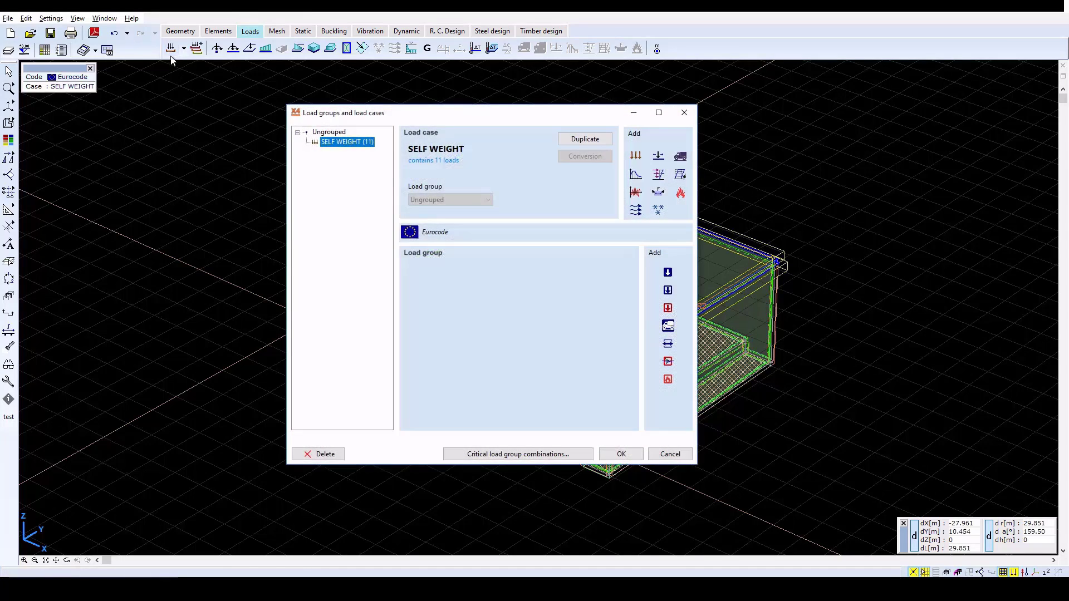
left_click(637, 156)
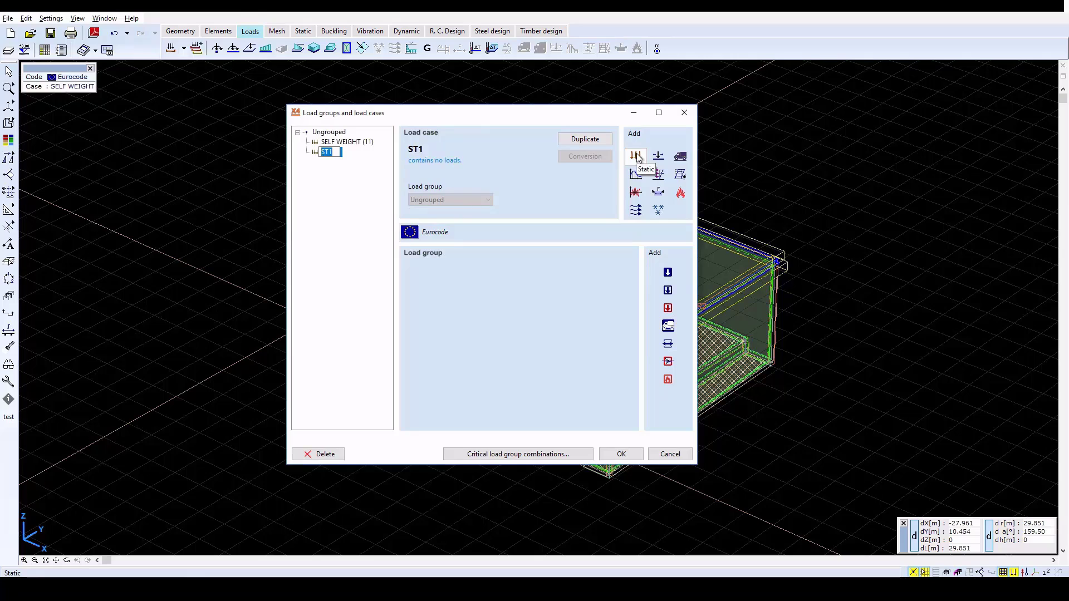
type("WATER")
key("Return")
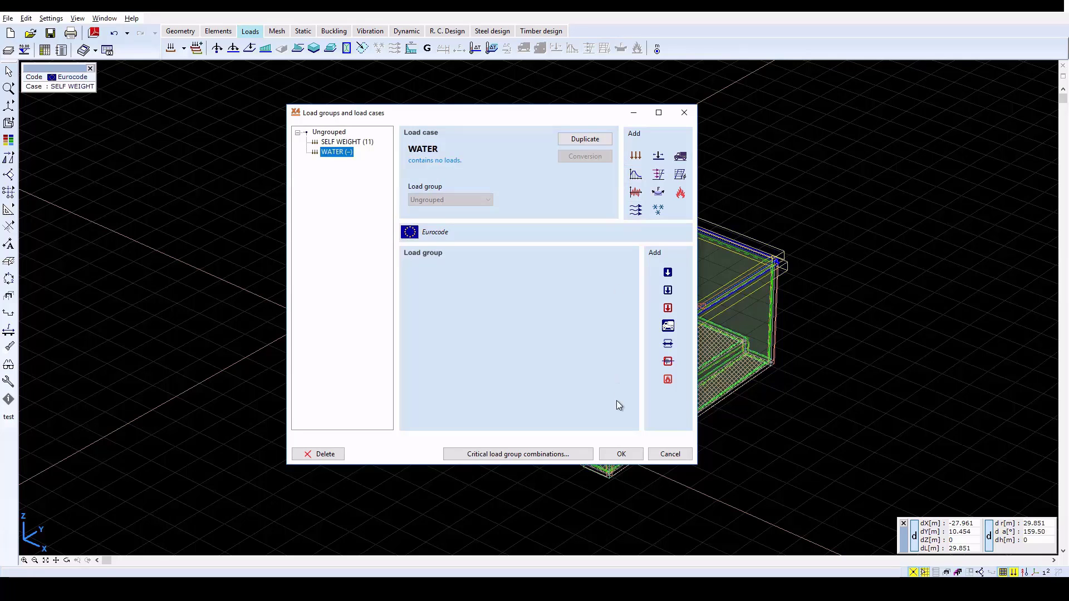
left_click(620, 454)
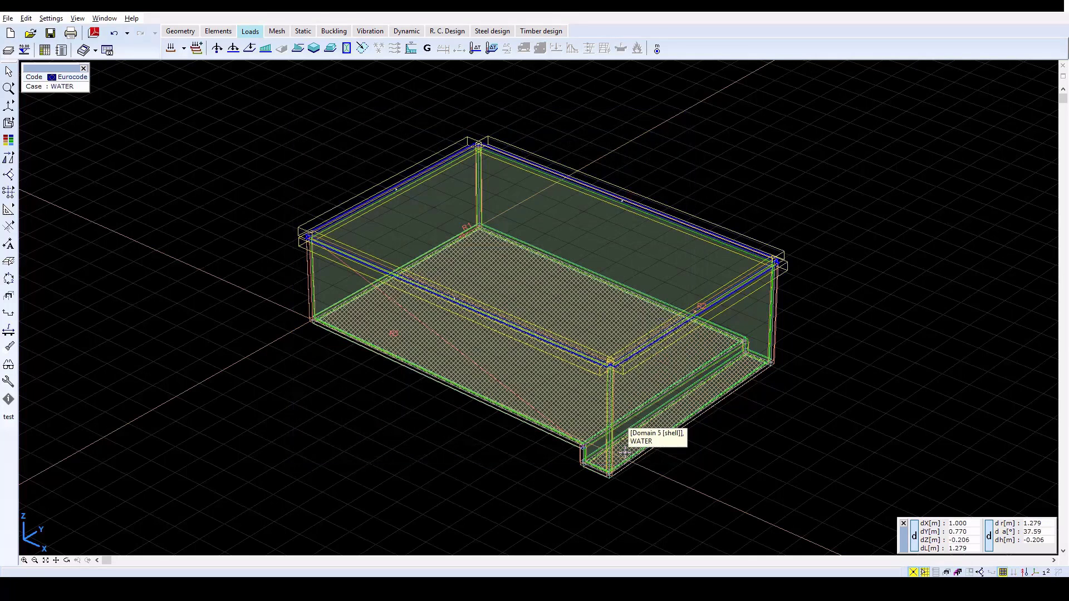
Apply a fluid load to all reservoir domains, varying along Z from 0 at 2.7 m to -35 kN/m² at -0.800 m
left_click(412, 54)
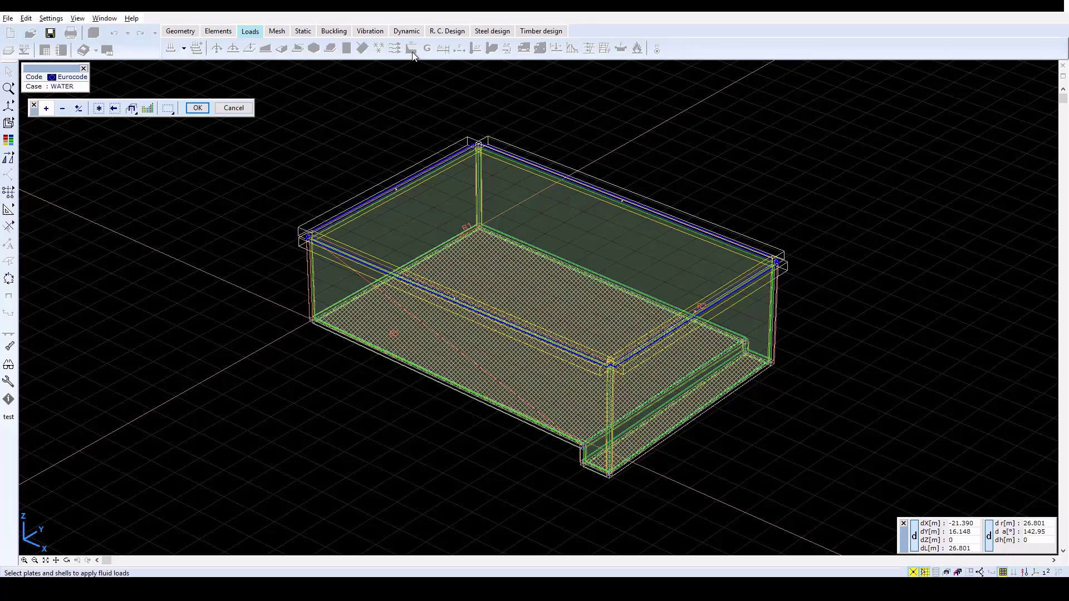
left_click(98, 109)
left_click(197, 108)
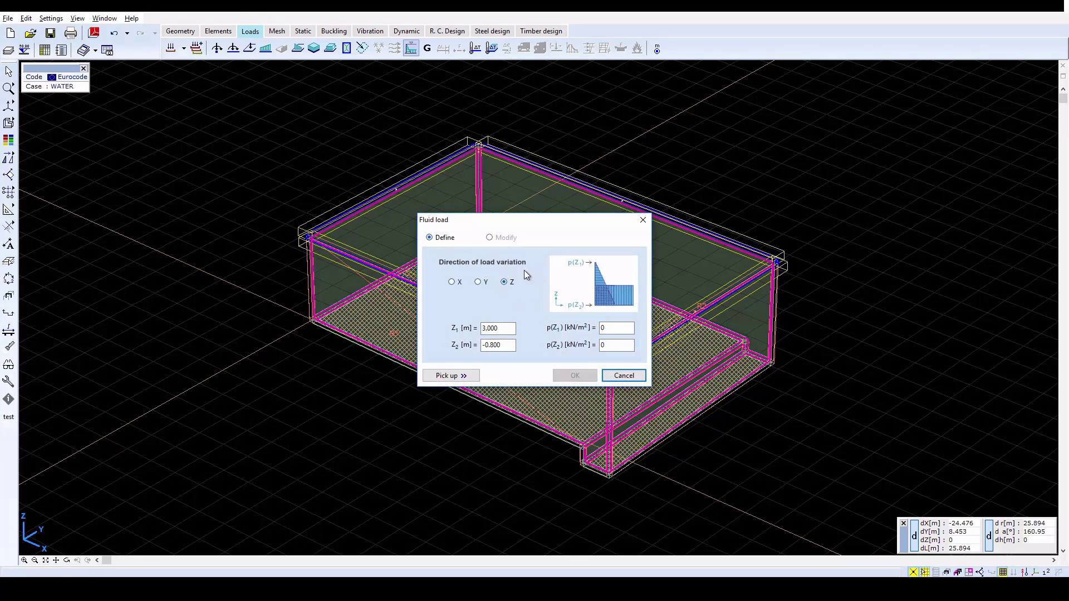
double_click(500, 329)
type("2.7")
double_click(606, 329)
double_click(614, 346)
type("-35")
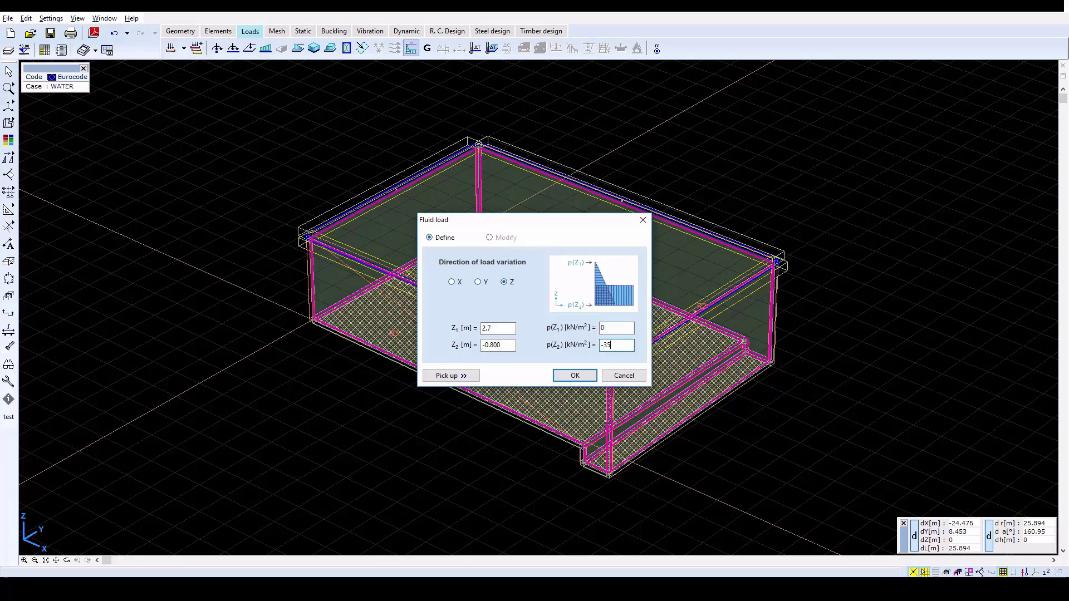
left_click(575, 376)
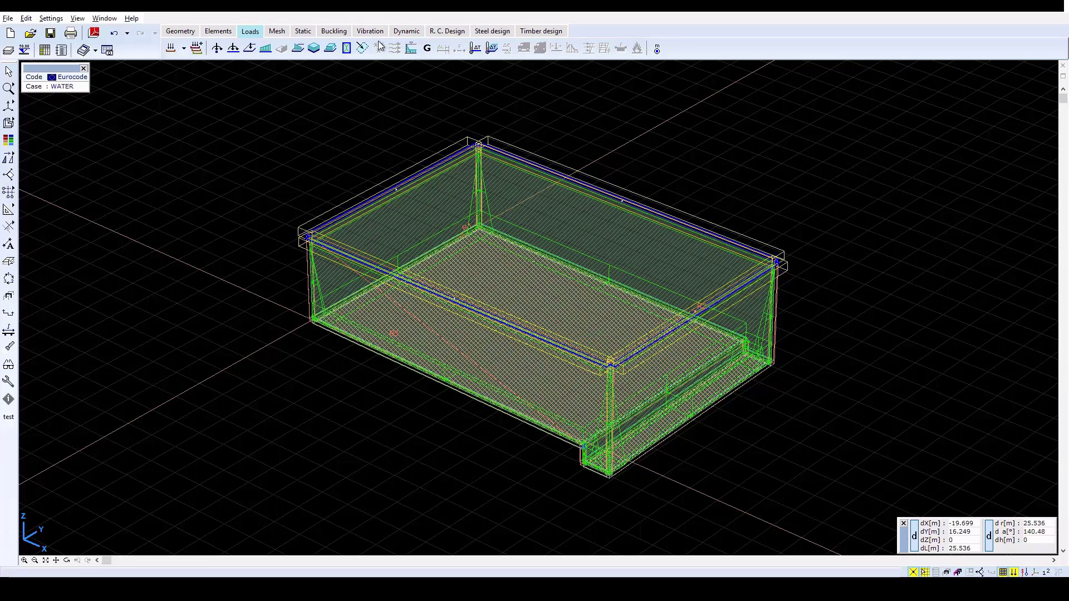
Add a custom load combination by load cases and set its type to user-defined combination
left_click(196, 49)
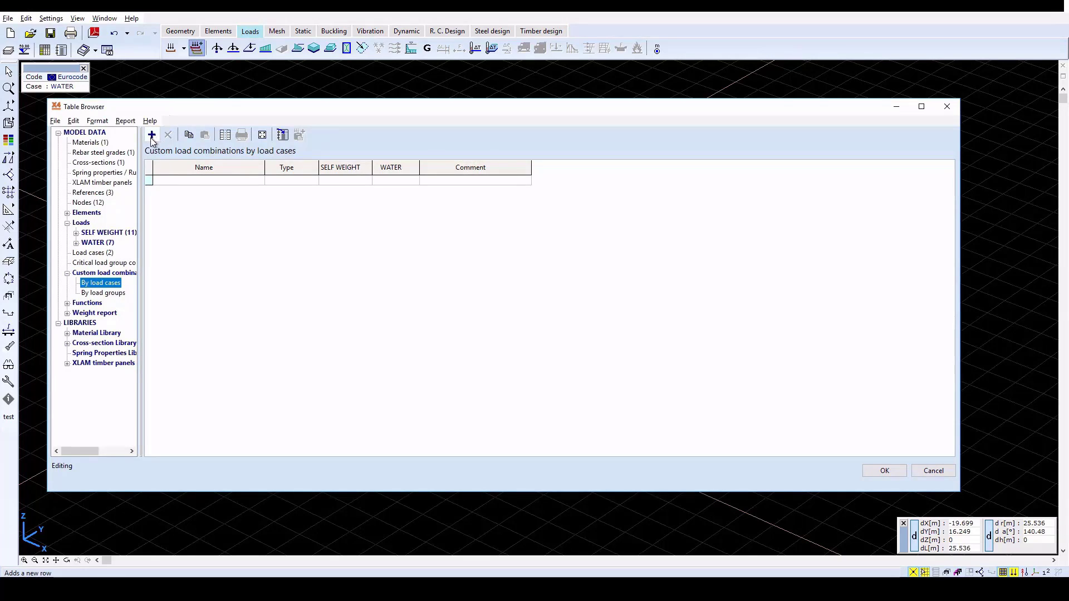
left_click(151, 136)
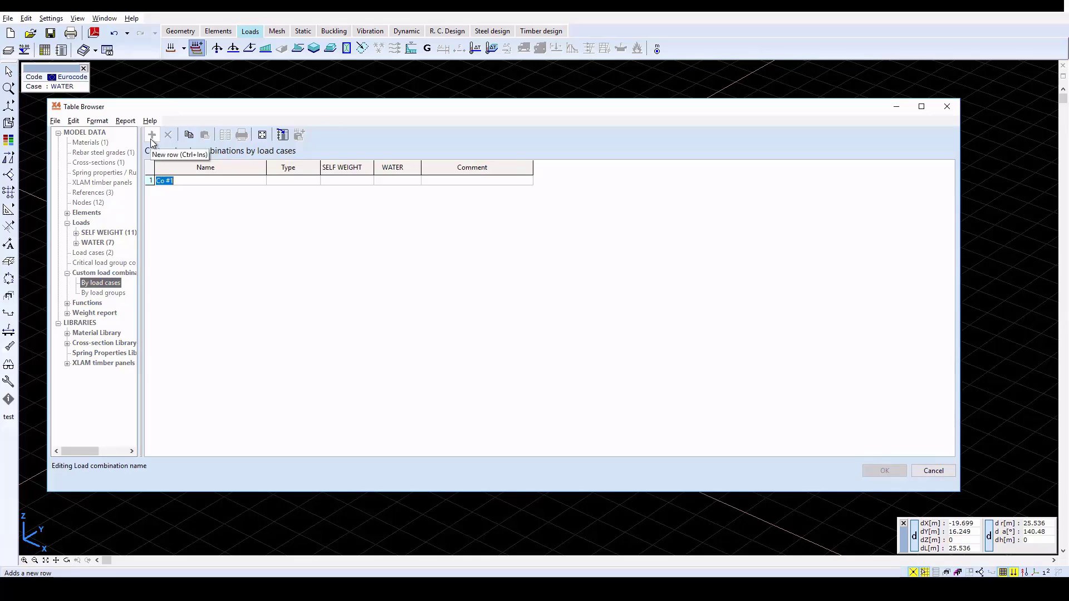
key("Tab")
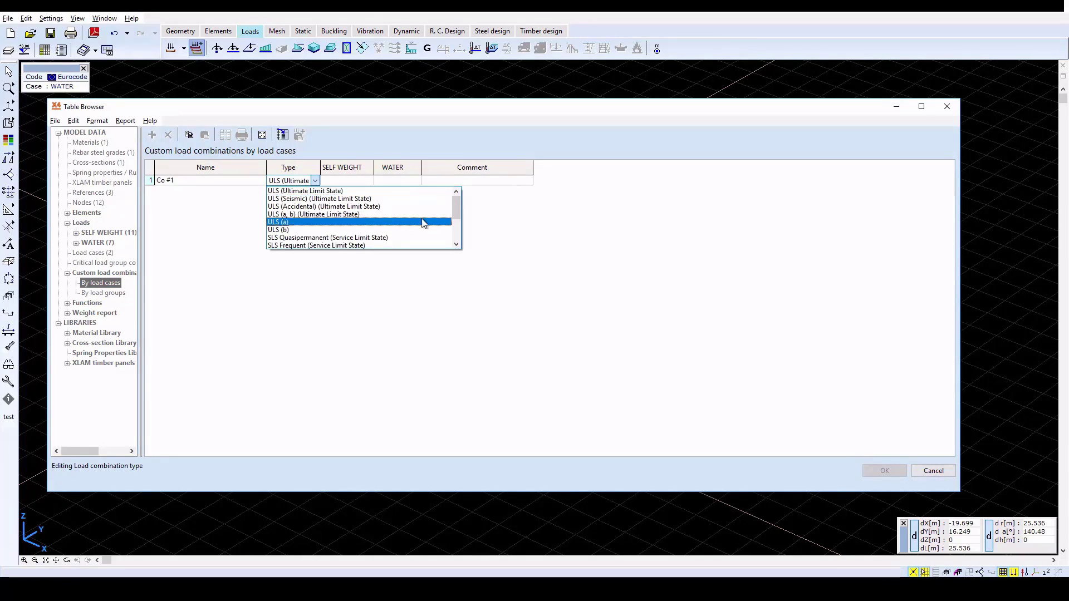
left_click_drag(455, 216, 457, 247)
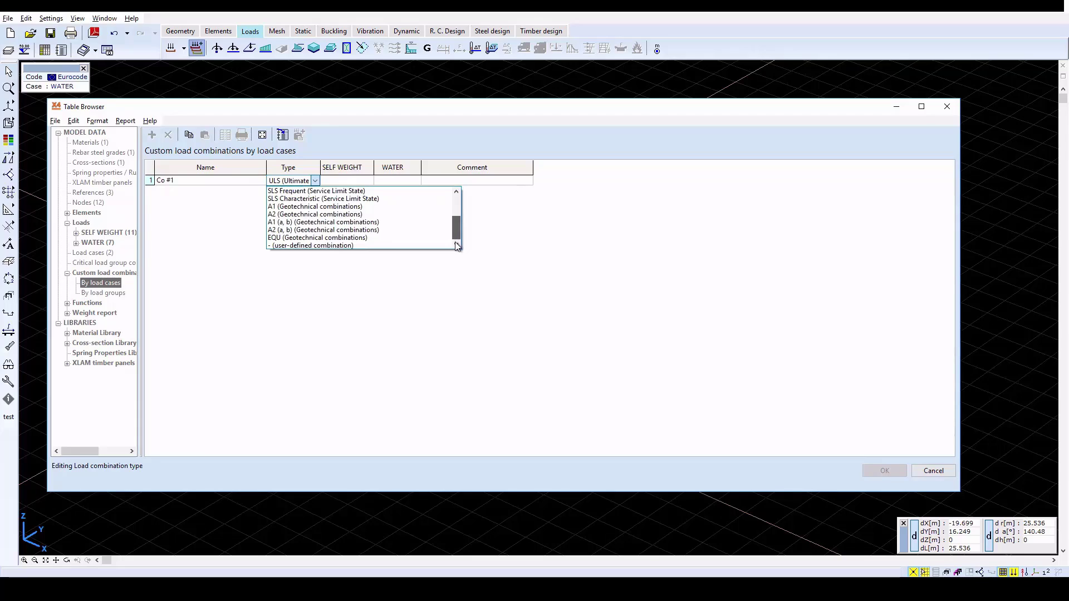
left_click(403, 246)
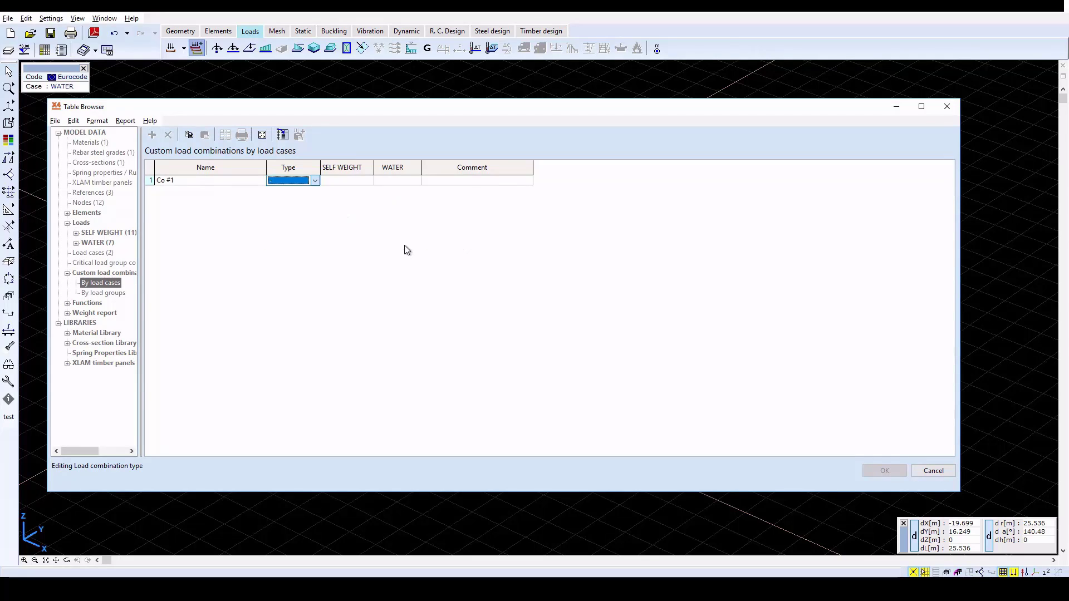
Set the combination factors to 1.35 for SELF WEIGHT and 1 for WATER, and accept the table
left_click(362, 179)
type("1.35")
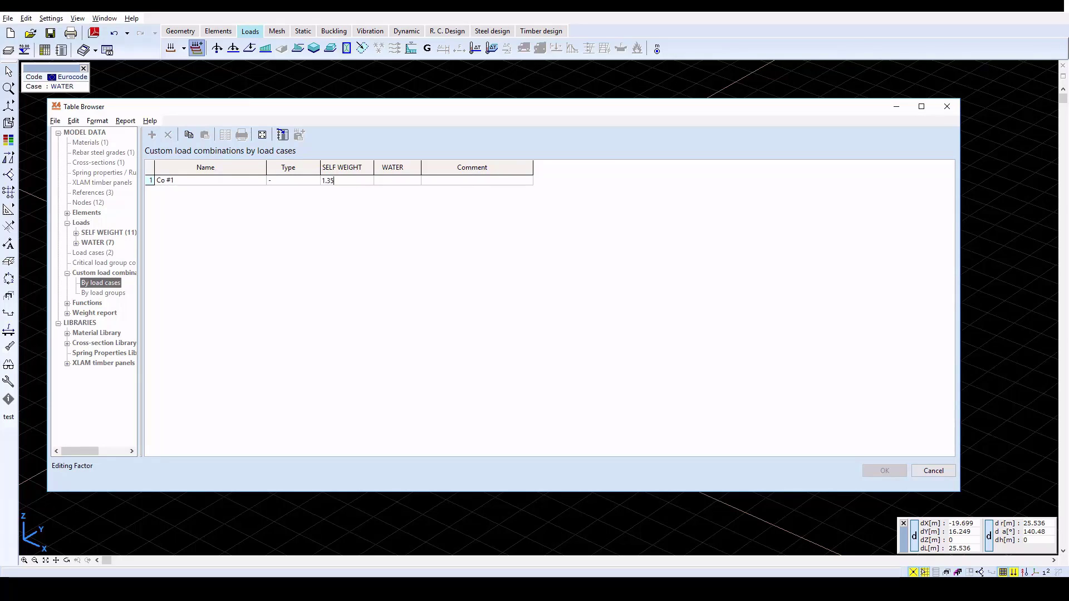
key("Tab")
type("1")
key("Tab")
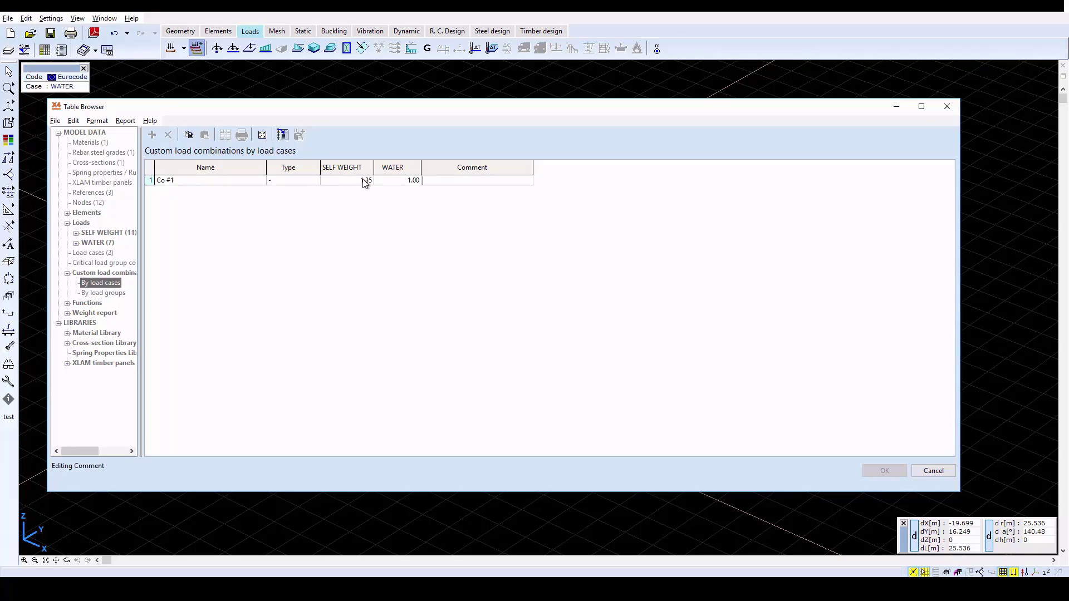
key("Tab")
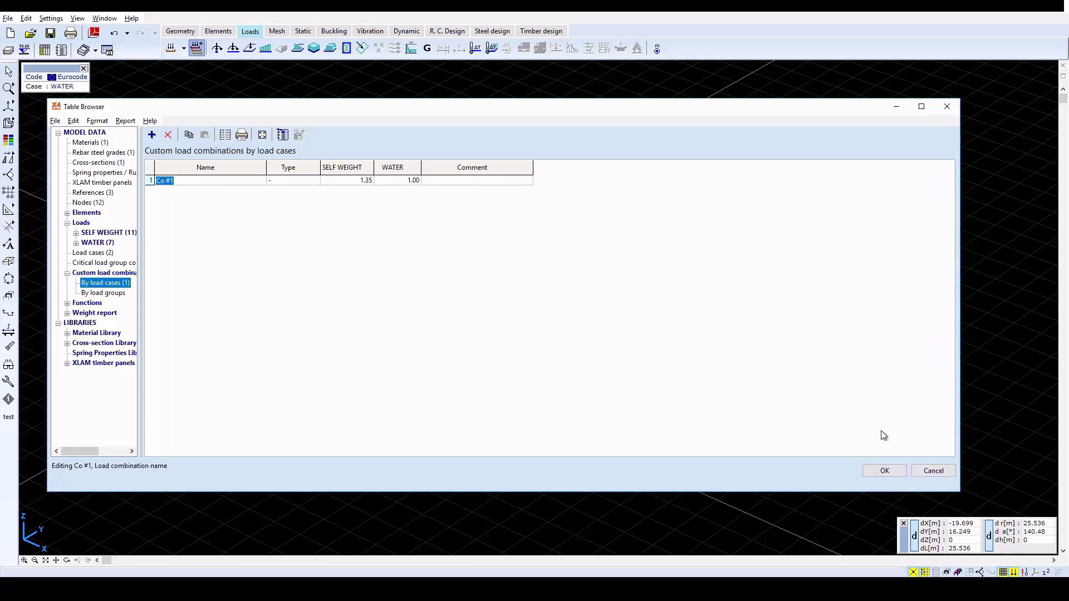
left_click(884, 471)
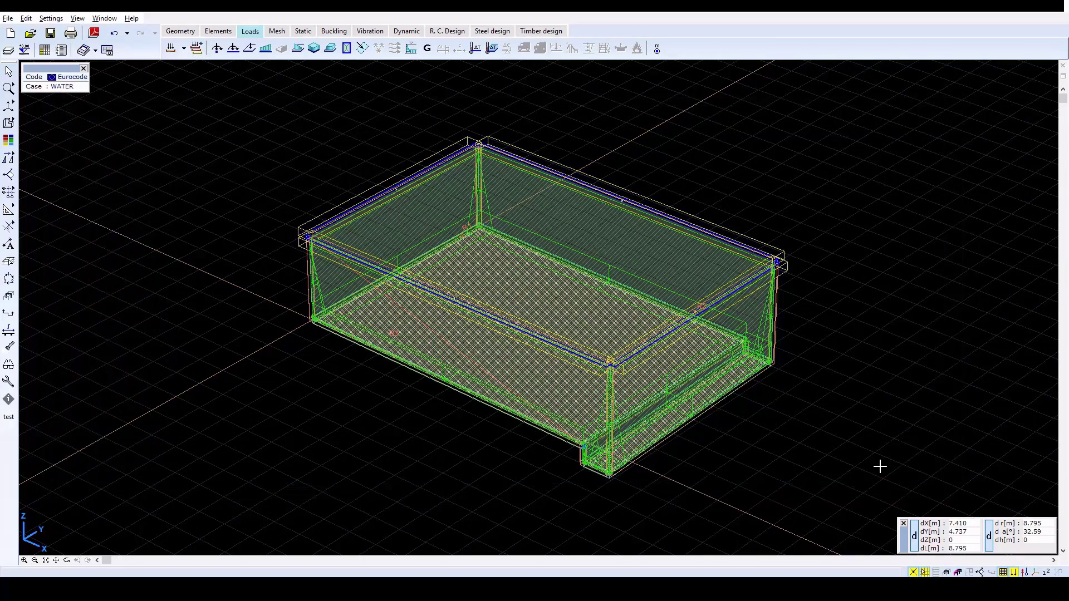
Hide the graphic symbols for supports and references and the 3D object contours
left_click(1025, 573)
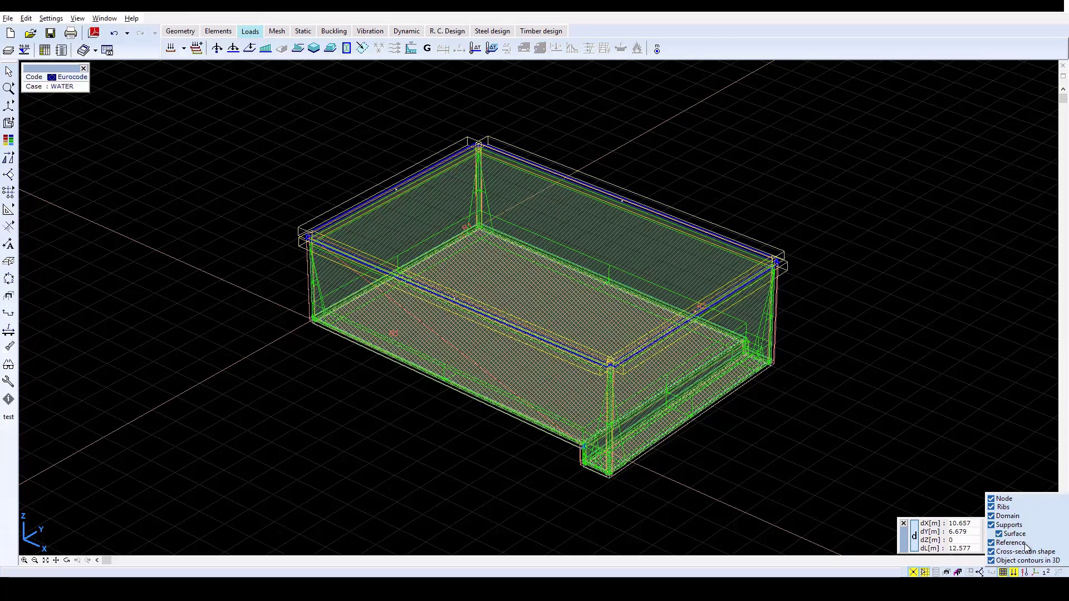
left_click(1016, 526)
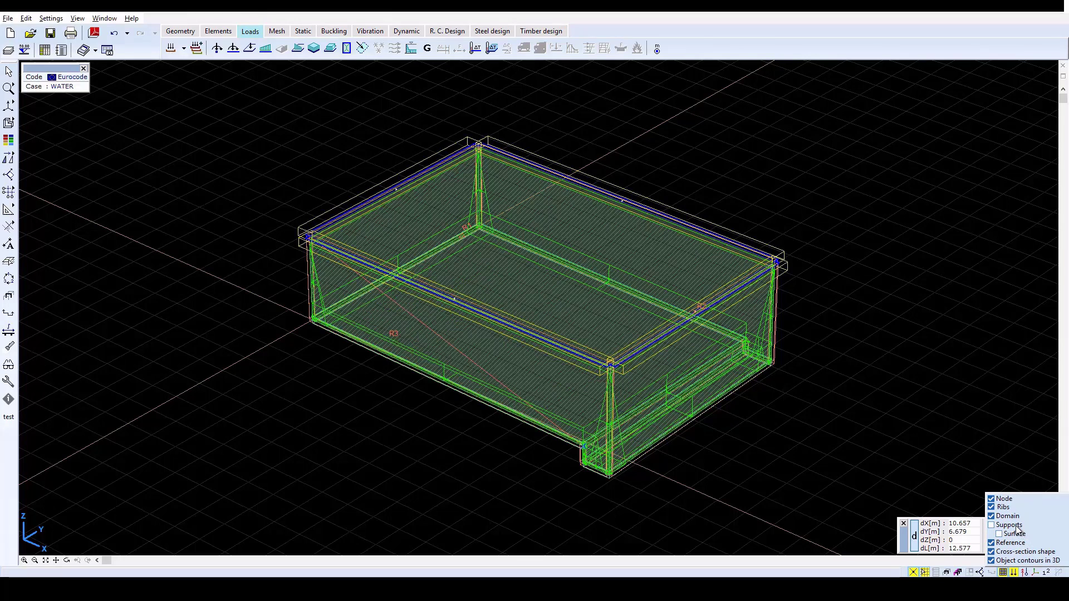
left_click(1014, 544)
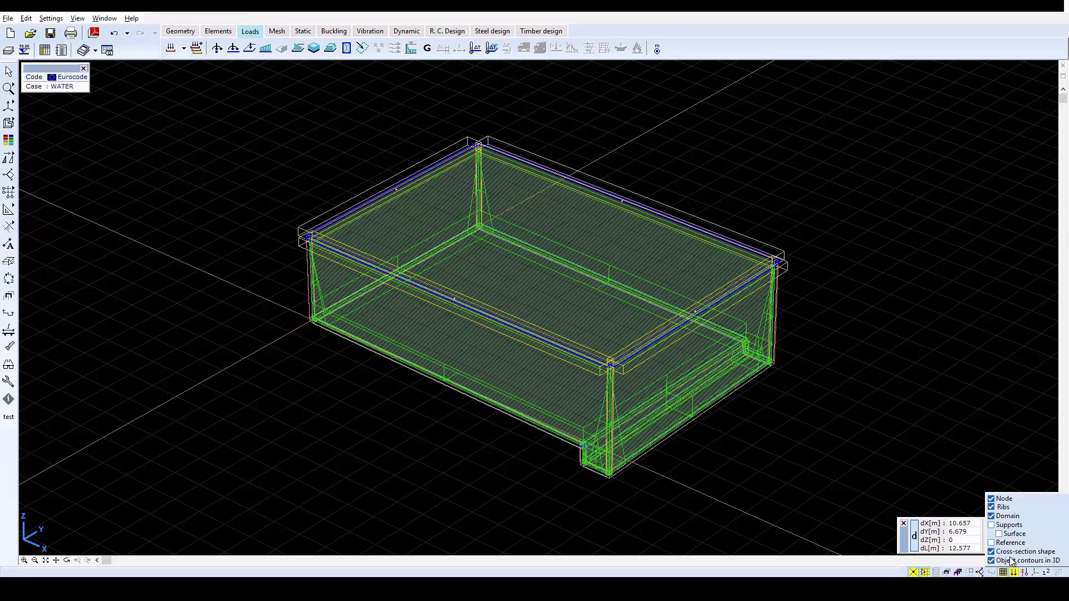
left_click(1008, 558)
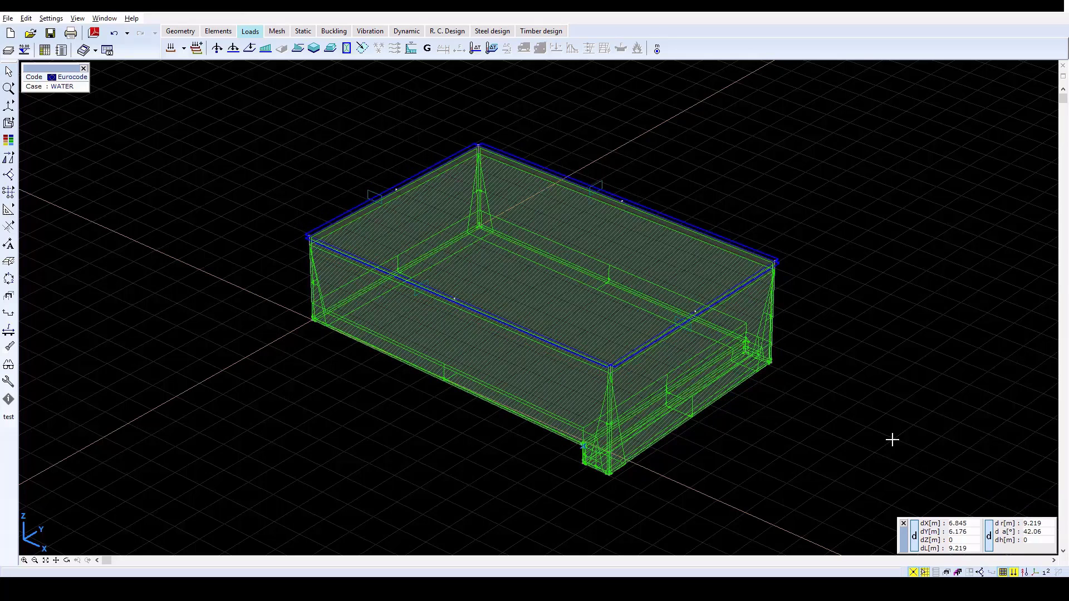
Switch to the meshing tools and turn off the display of loads on the model
left_click(277, 31)
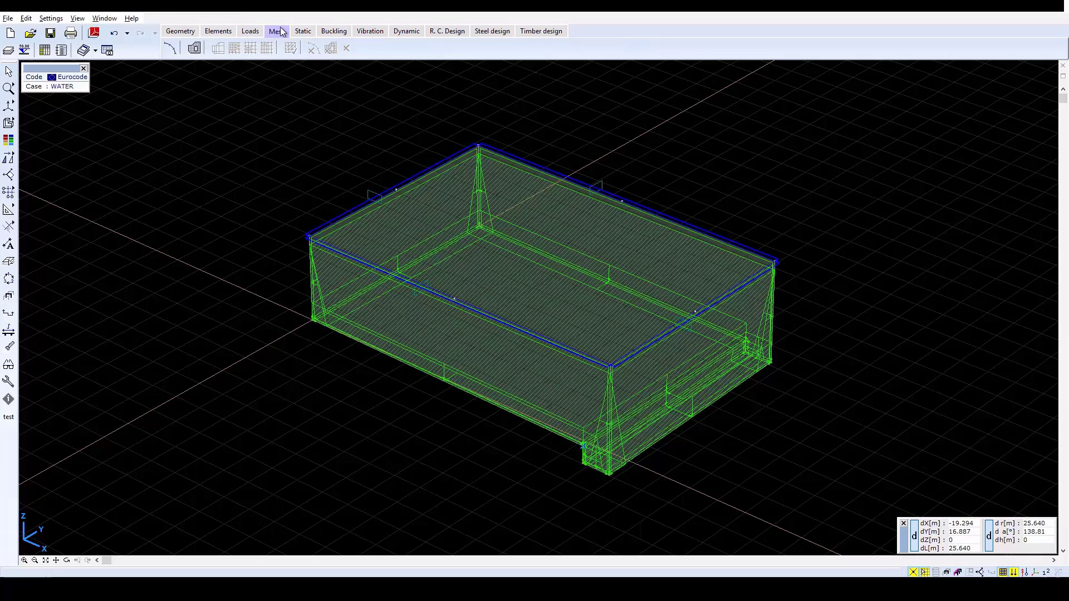
left_click(195, 49)
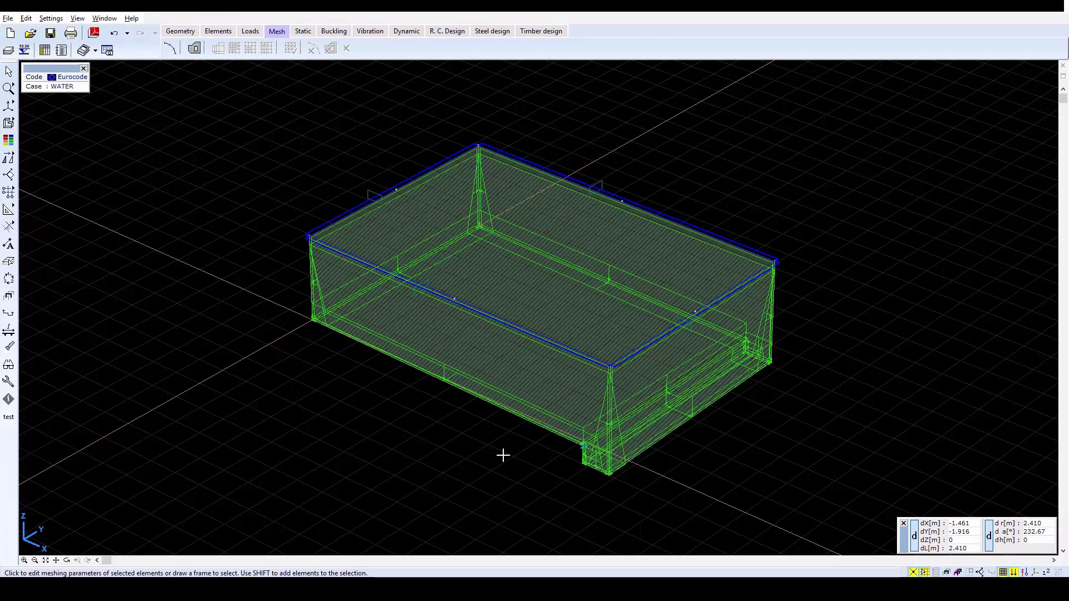
left_click(1023, 572)
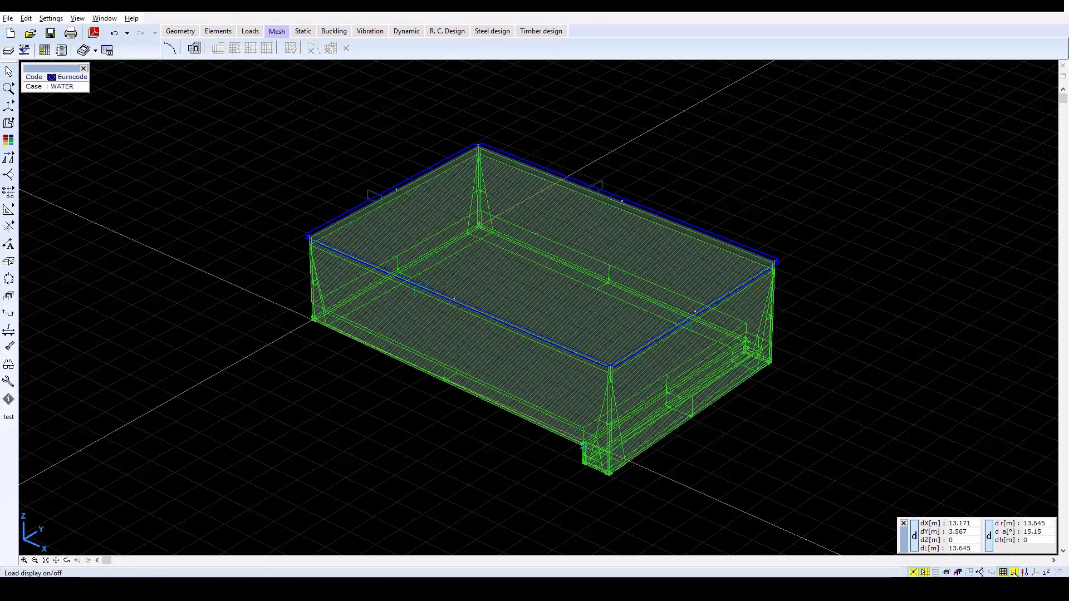
left_click(1014, 573)
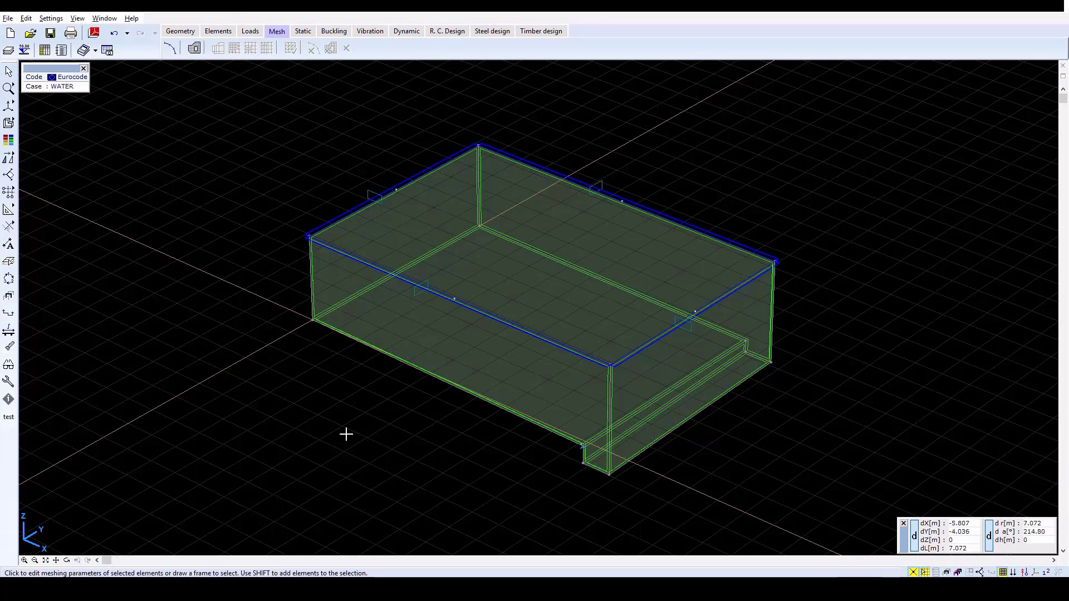
Mesh all reservoir domains with the regular quadrilateral mesh type and an average element size of 0.6 m
left_click(195, 49)
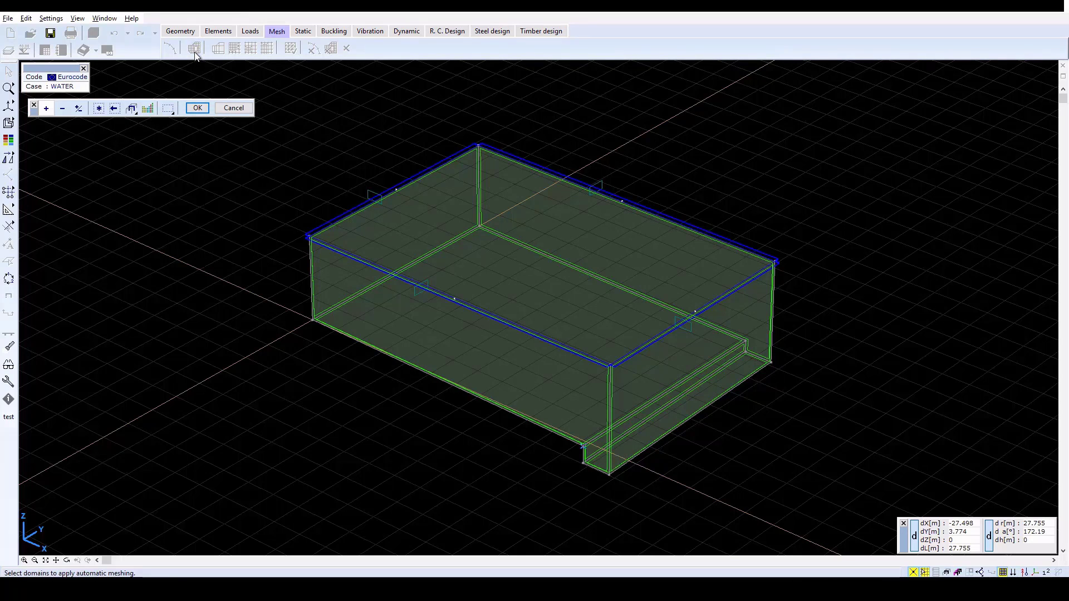
left_click(99, 109)
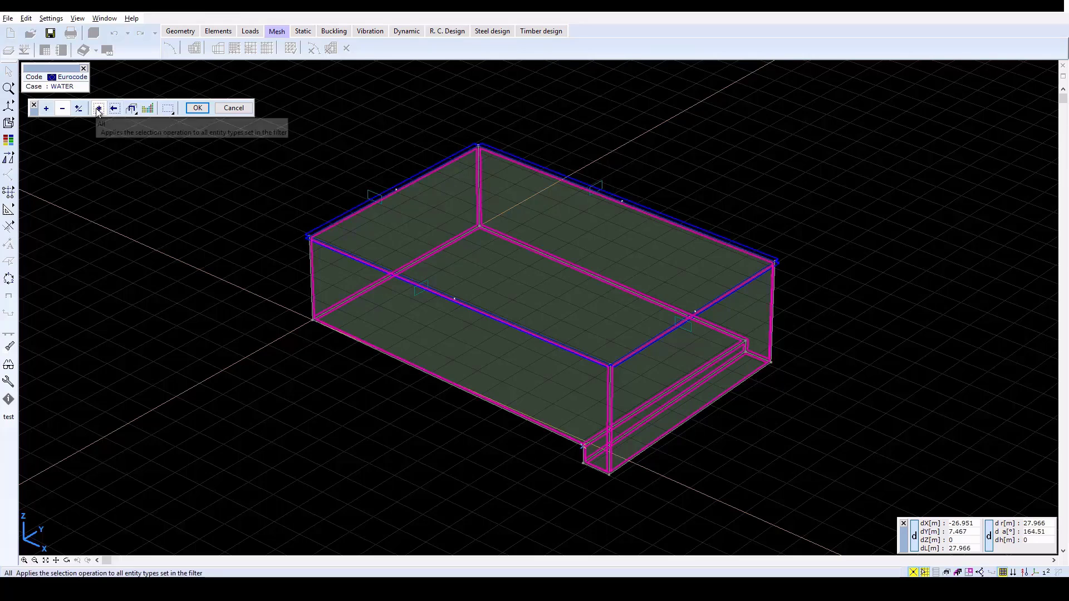
left_click(203, 110)
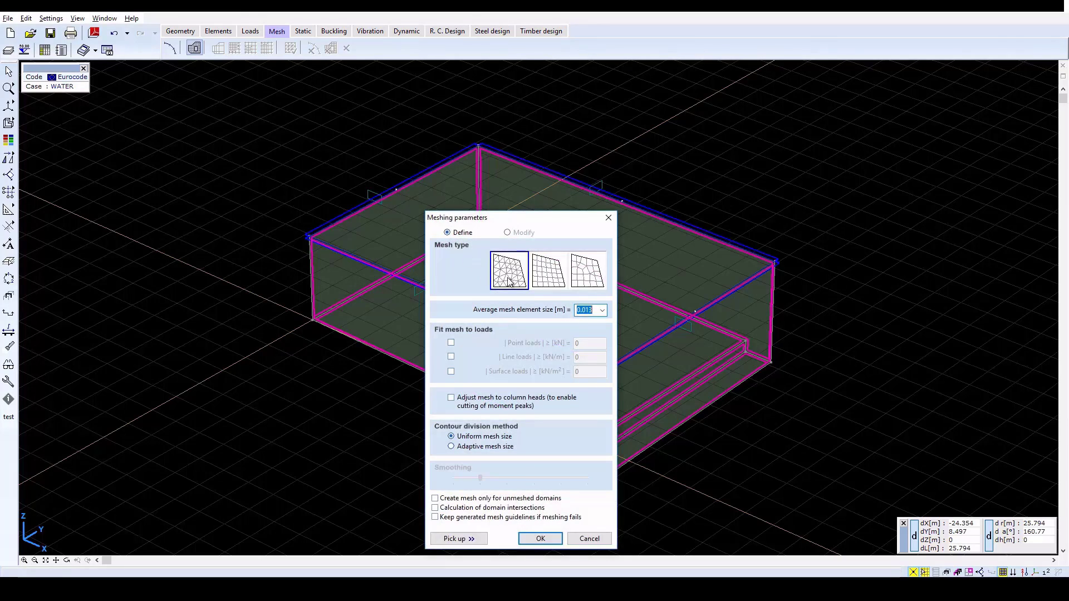
left_click(555, 278)
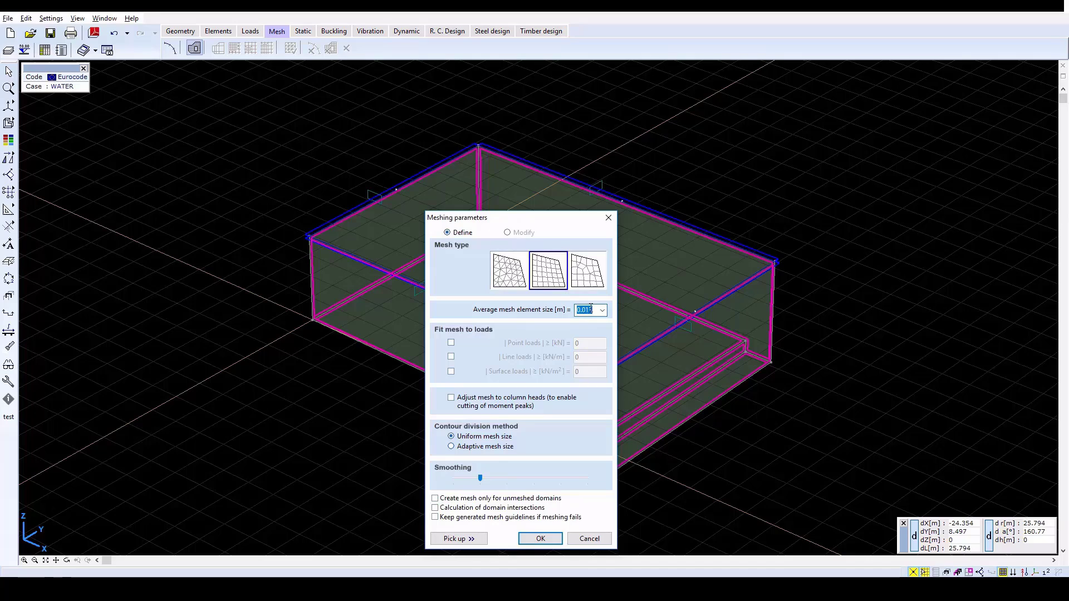
type("0.6")
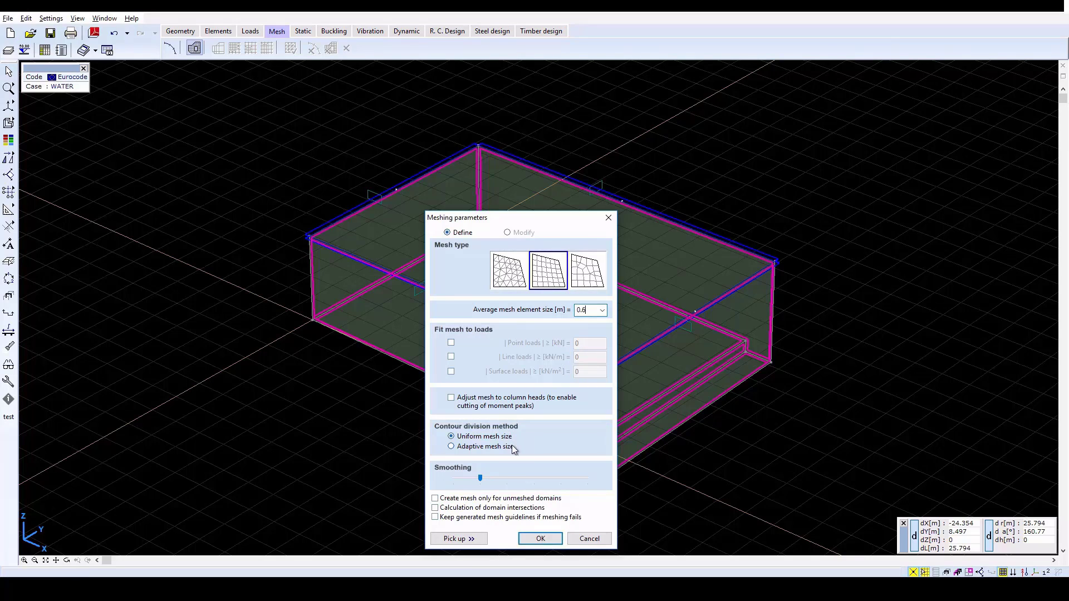
left_click(540, 539)
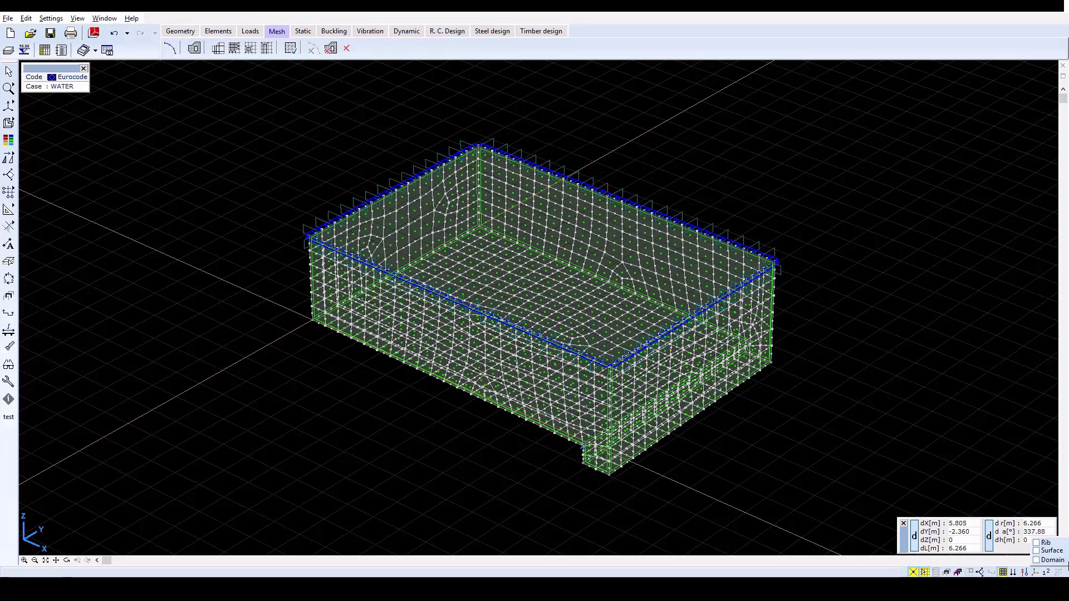
Hide the surface center, node and domain symbols, and turn off the mesh display
left_click(1047, 573)
mouse_move(1028, 572)
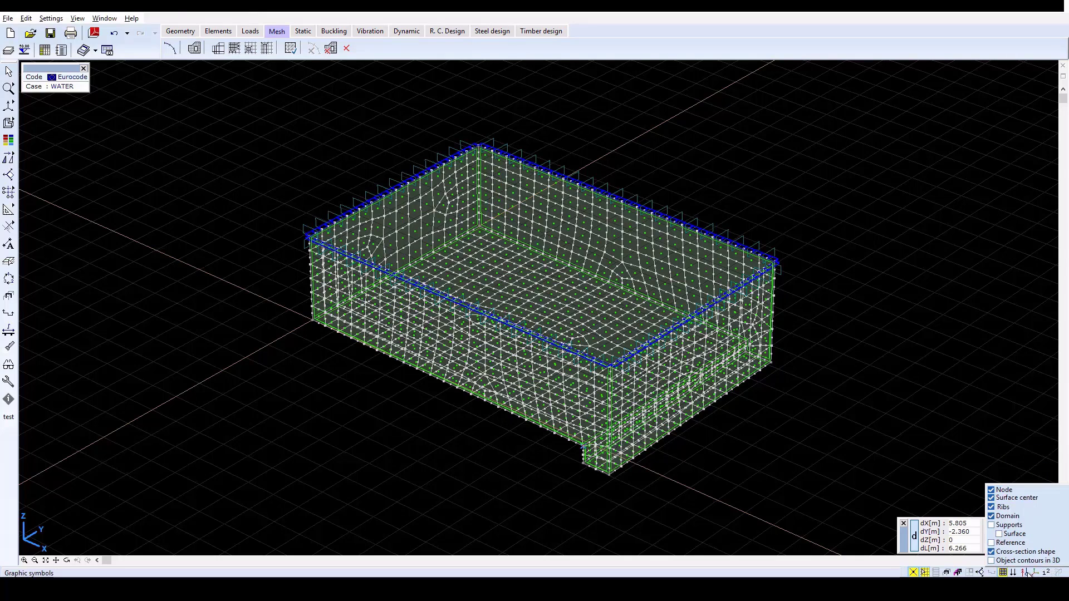
left_click(1027, 497)
left_click(1002, 490)
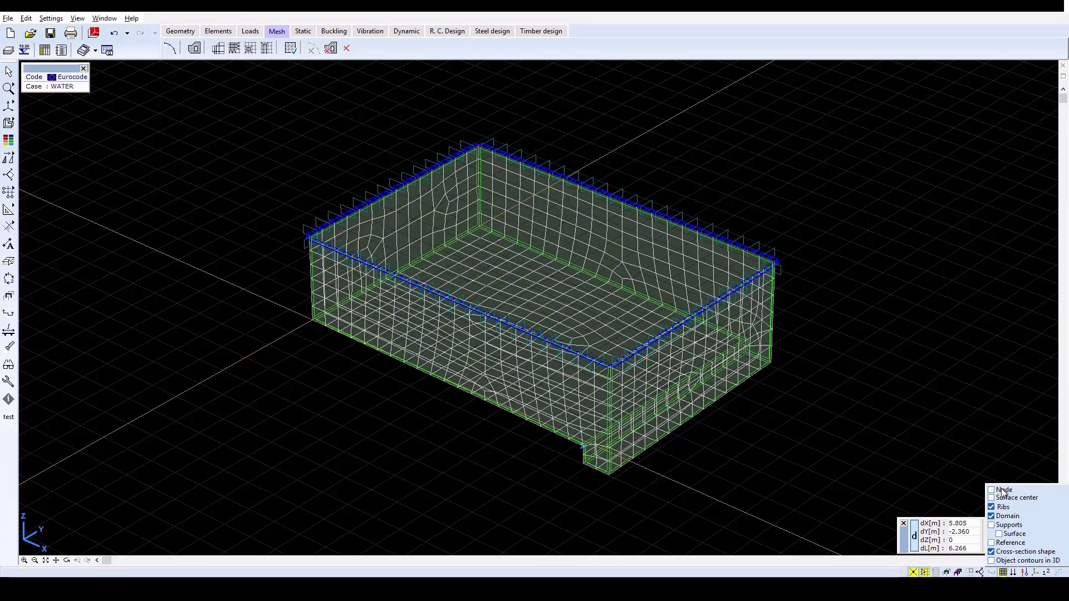
left_click(1014, 518)
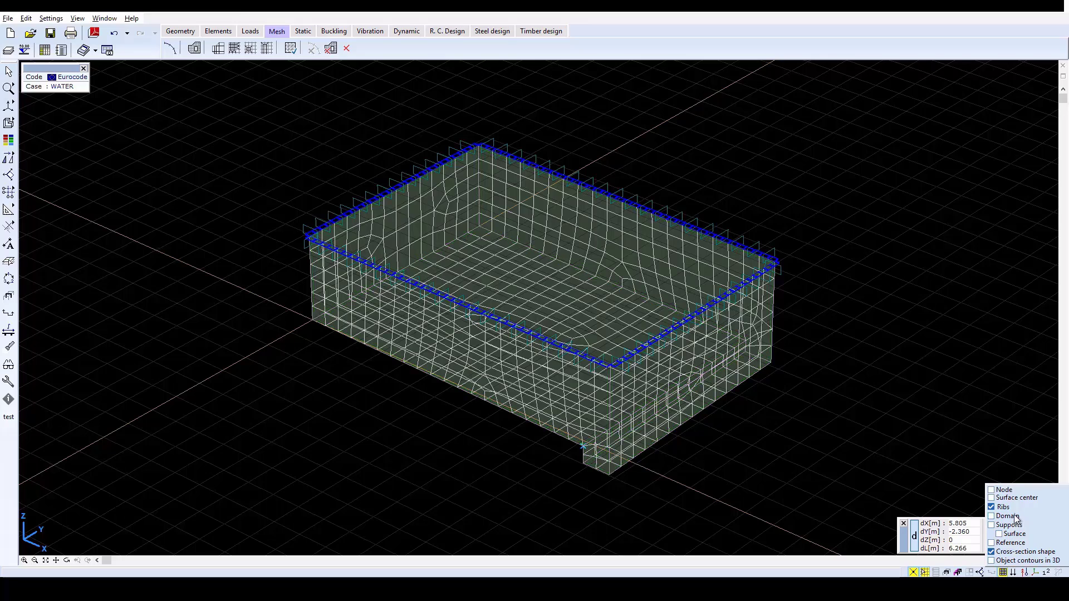
left_click(1004, 574)
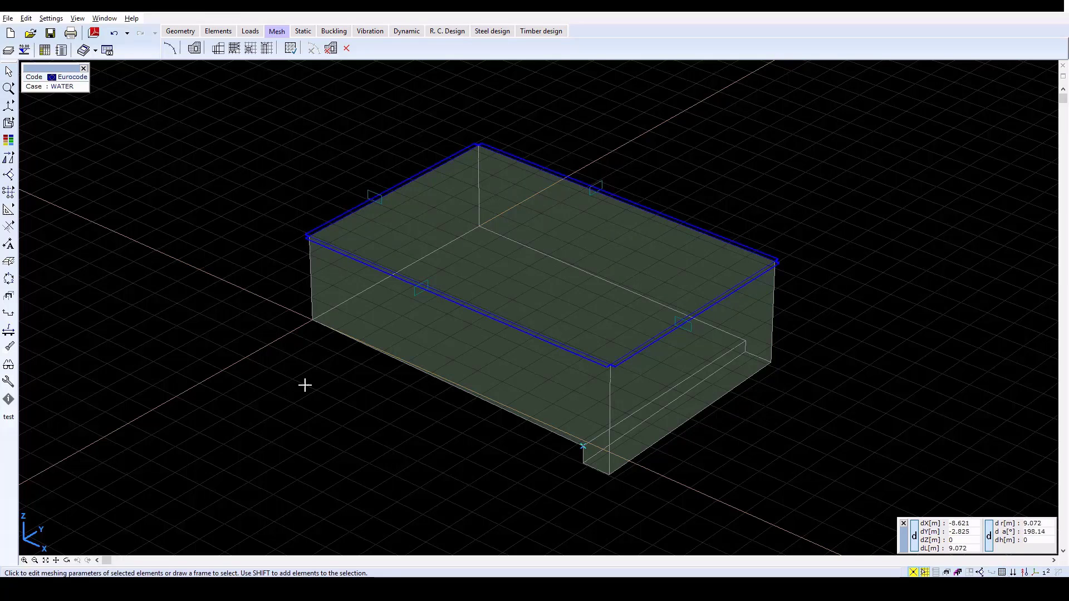
Run the linear static analysis of the reservoir and close the completion report
left_click(303, 31)
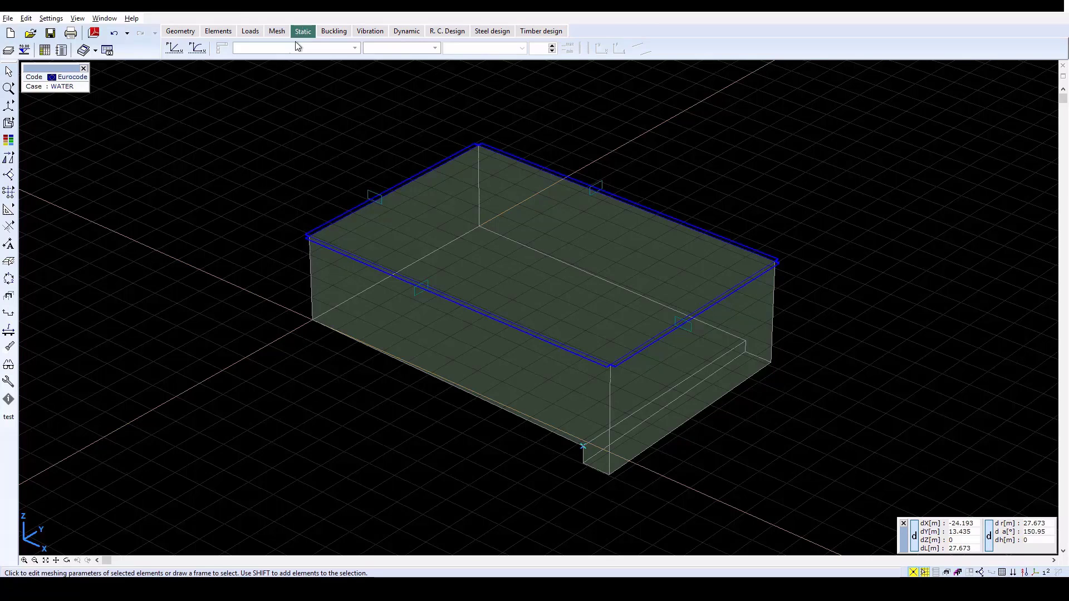
left_click(172, 49)
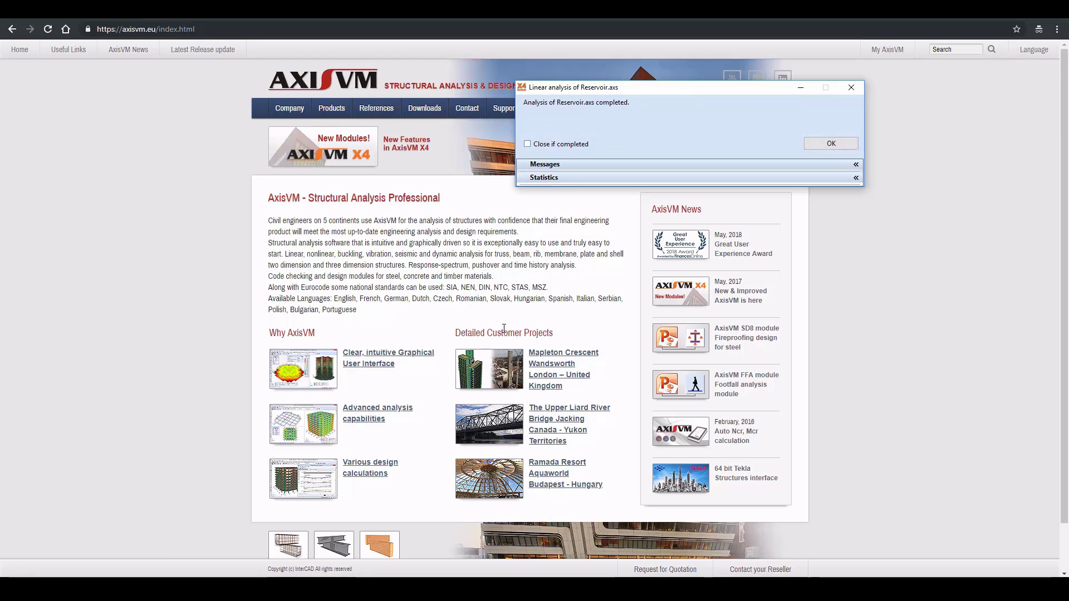
left_click(830, 144)
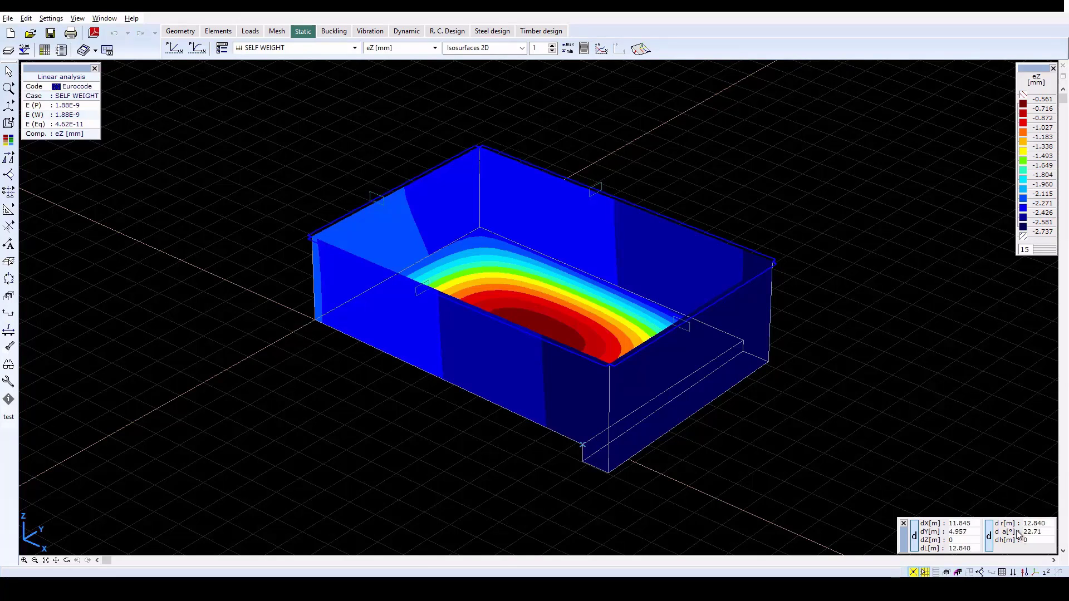
Turn on result value labels for surfaces and display the eY displacement for the WATER load case
left_click(1046, 573)
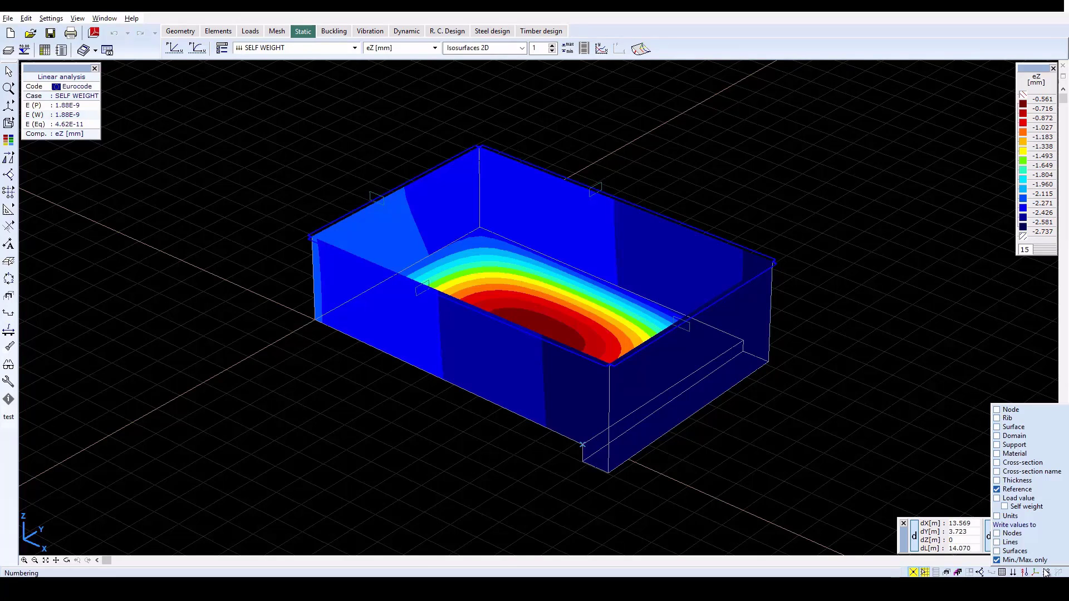
left_click(1003, 553)
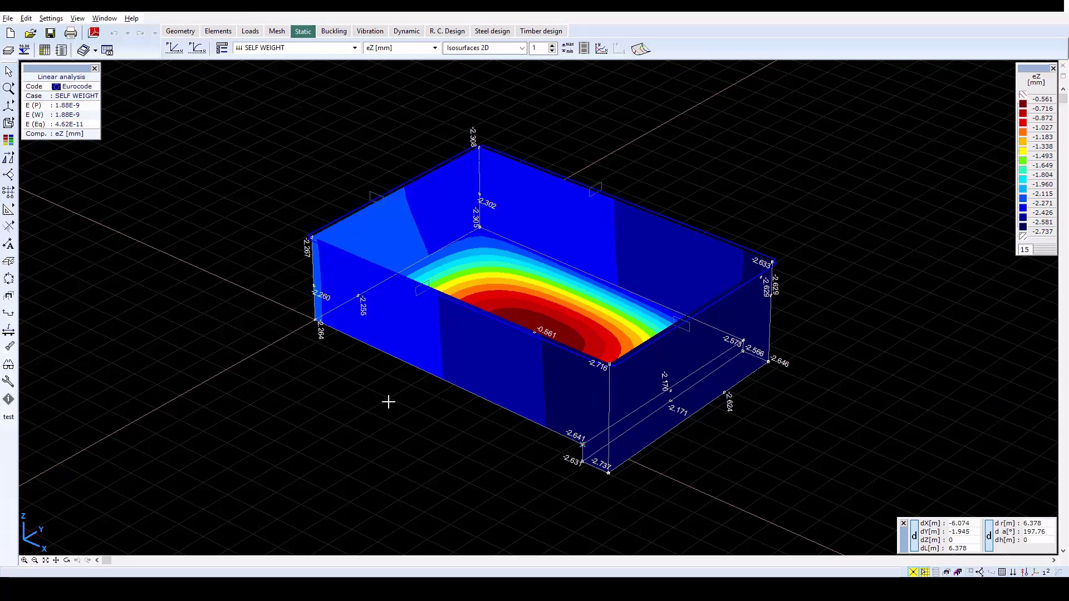
left_click(356, 47)
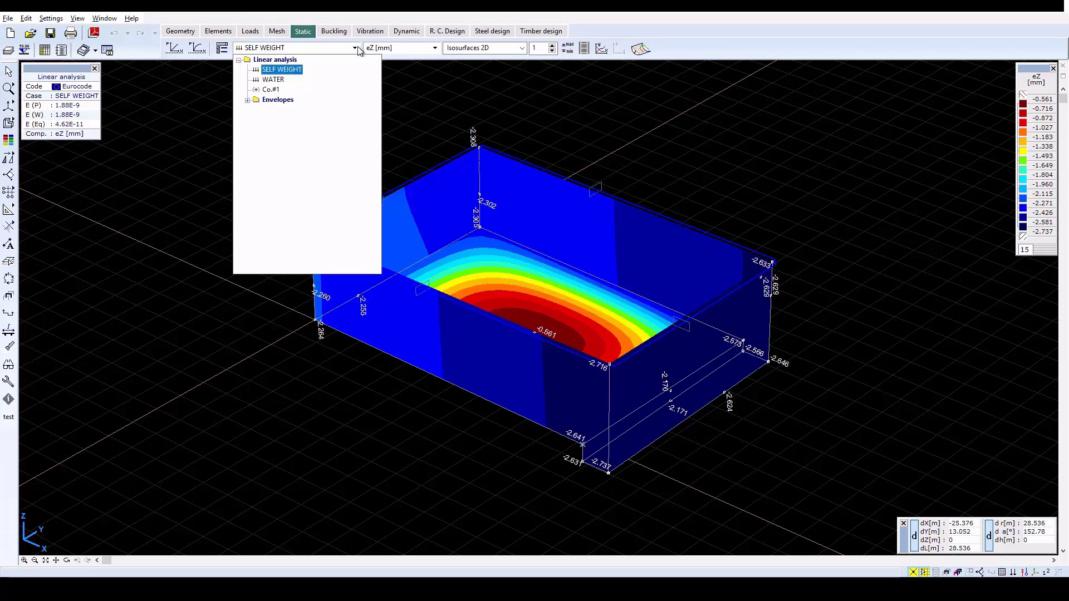
left_click(273, 80)
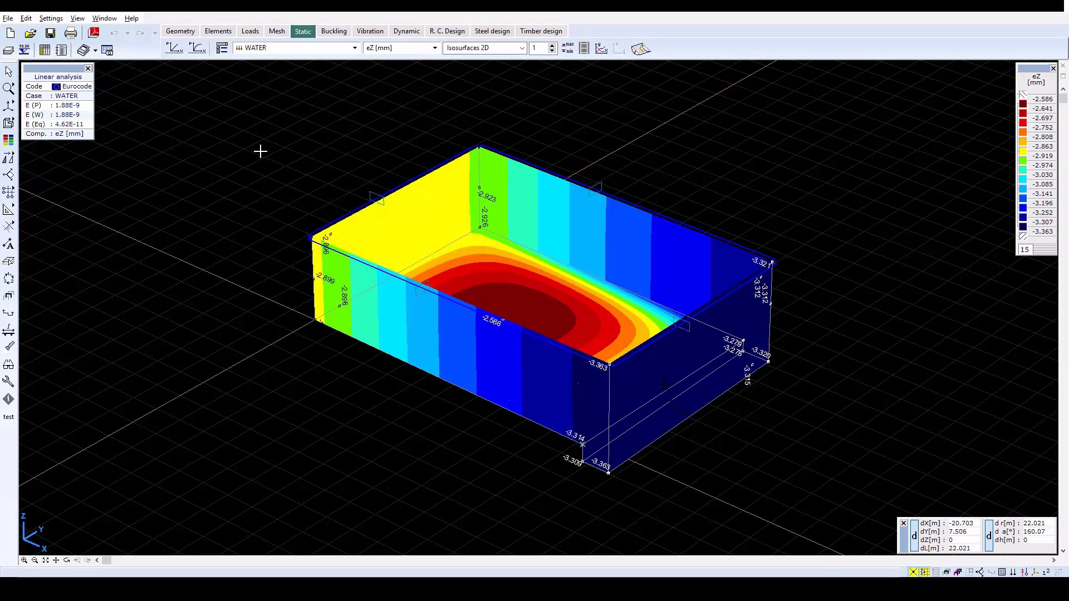
left_click(396, 50)
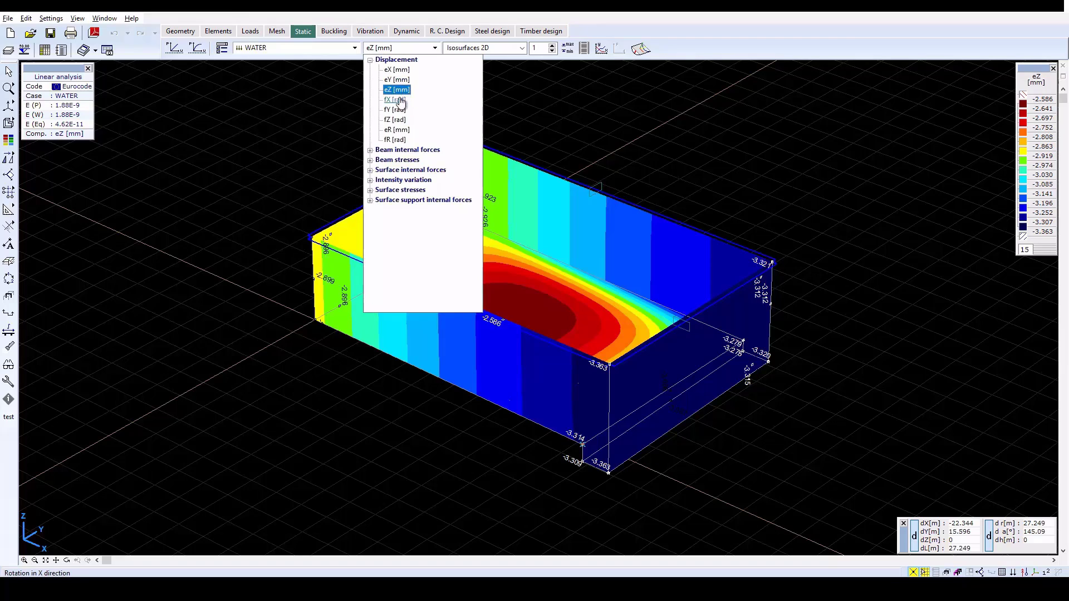
left_click(397, 79)
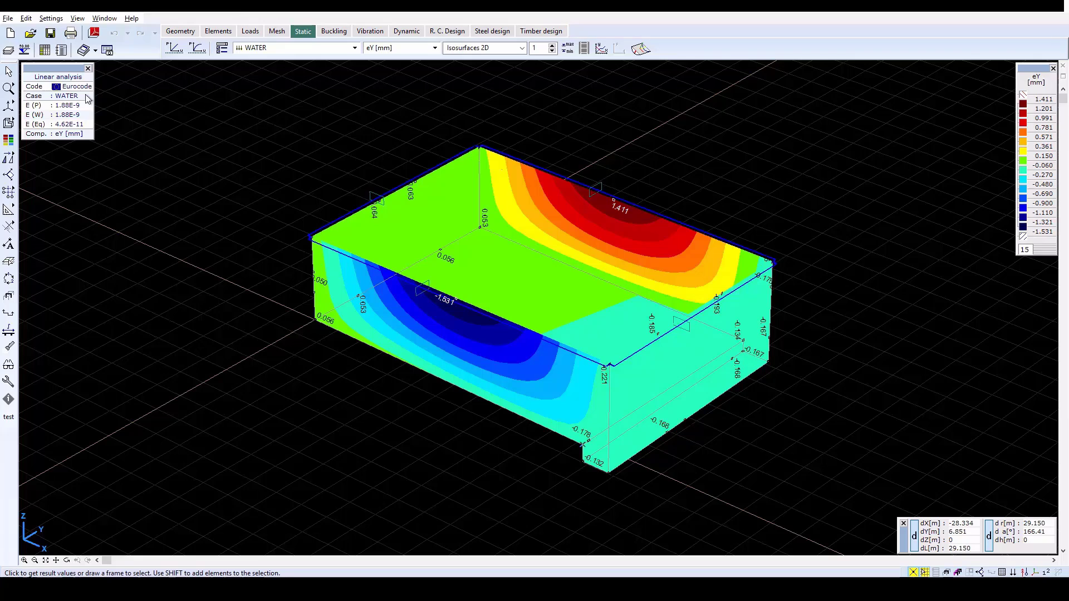
Define a new part named 1 from the entire model, leaving out the end wall on the deeper sump side
left_click(10, 293)
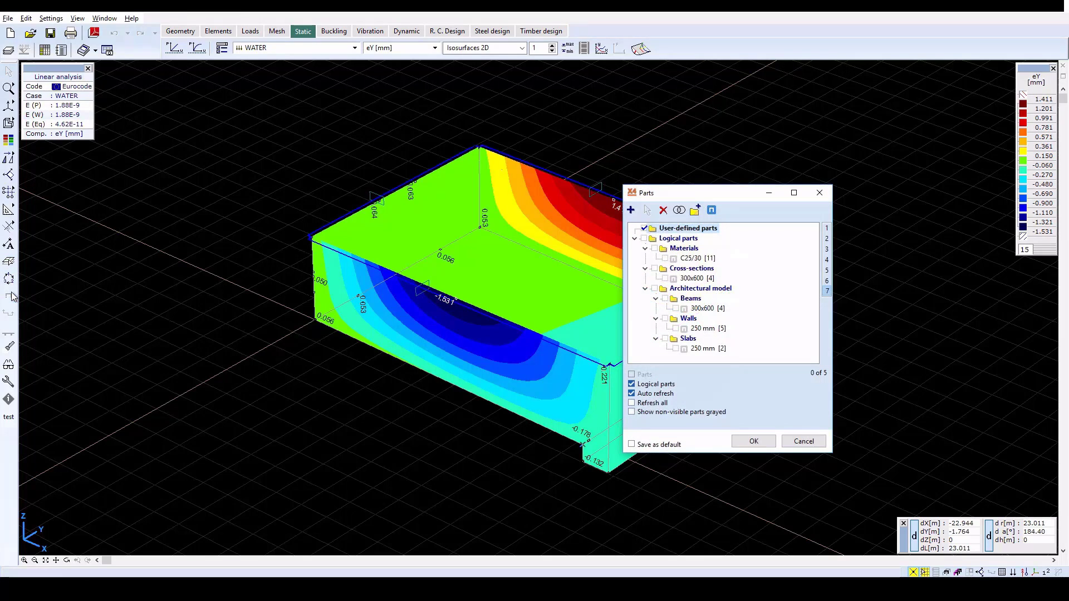
left_click(631, 211)
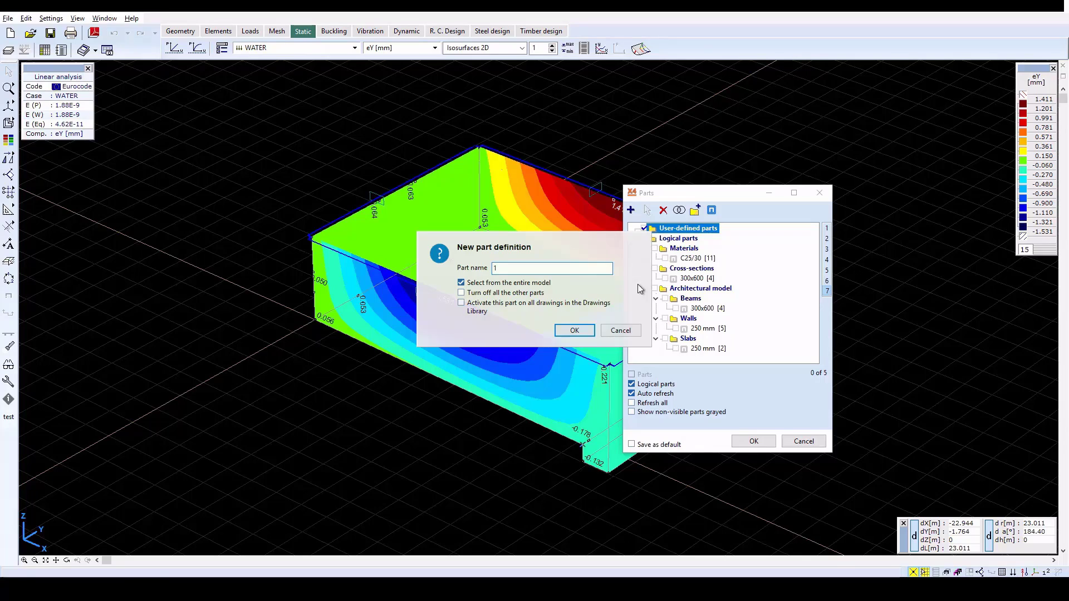
left_click(581, 330)
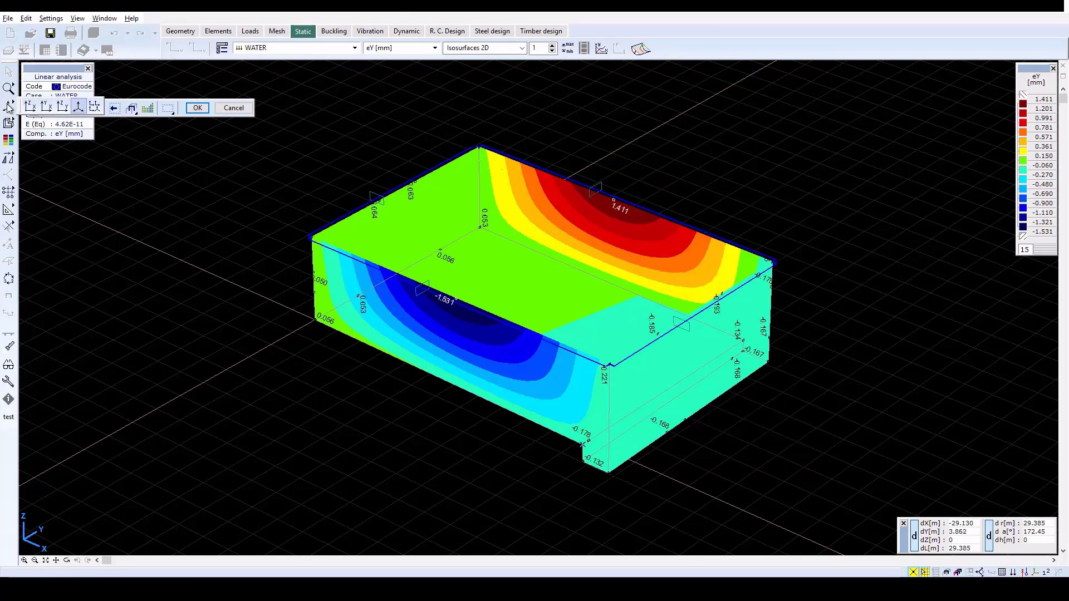
left_click(32, 107)
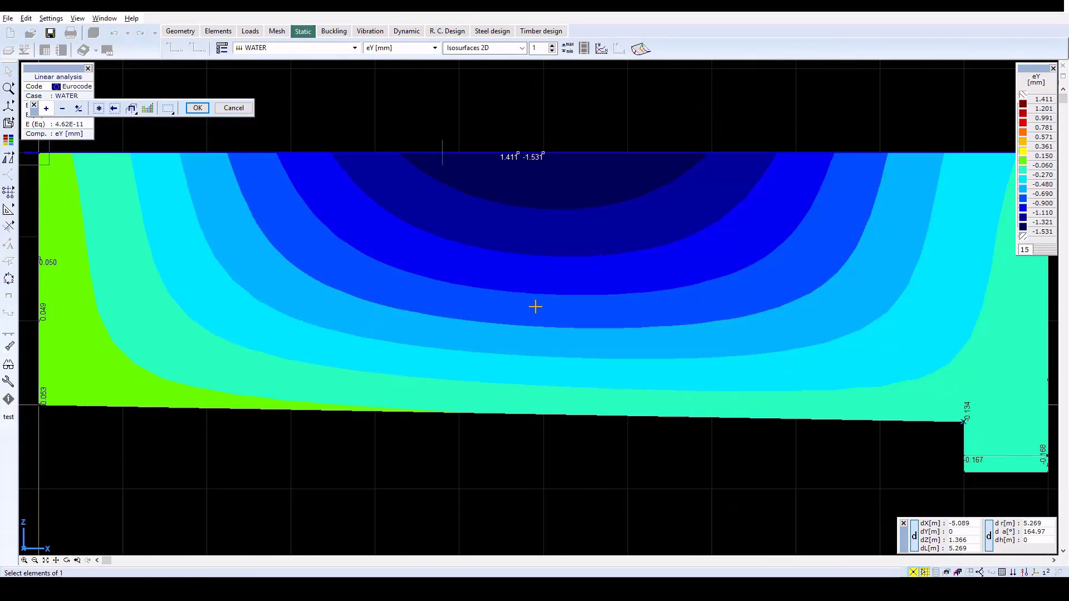
scroll(536, 306, "down", 3)
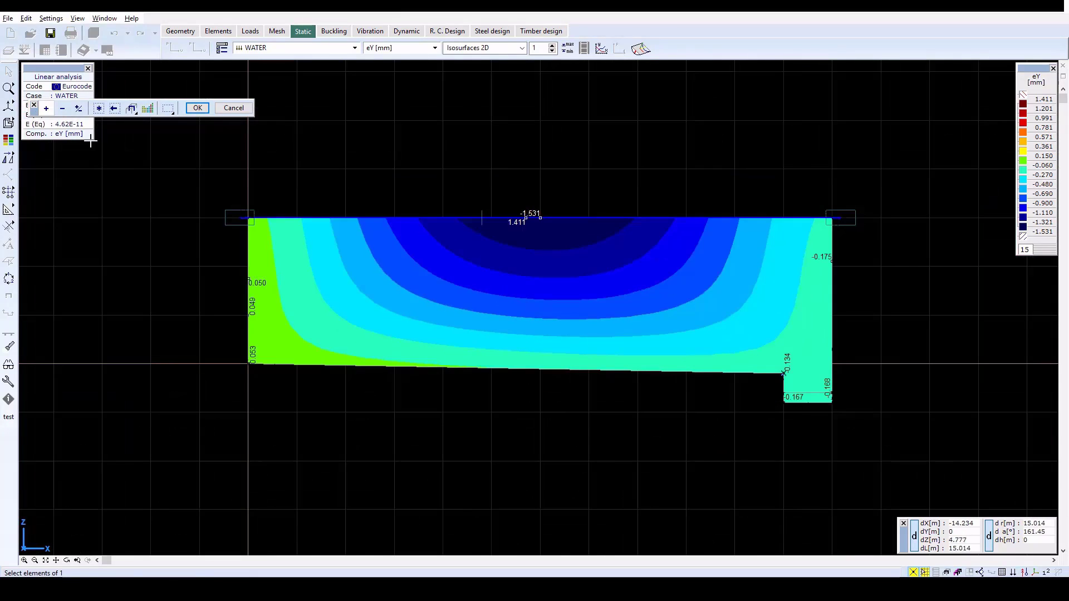
left_click(99, 108)
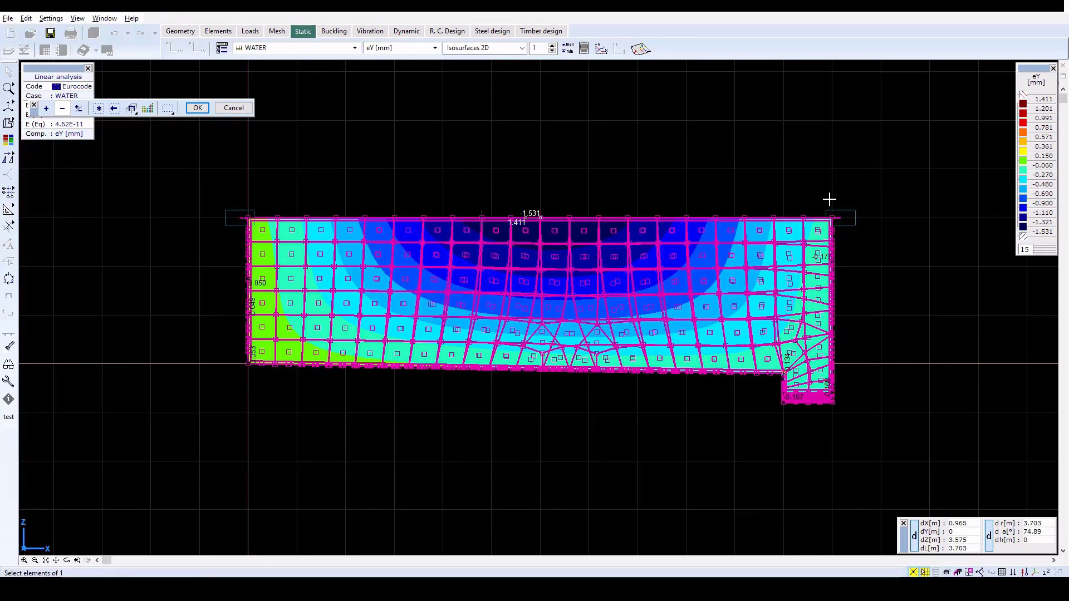
left_click_drag(828, 199, 880, 432)
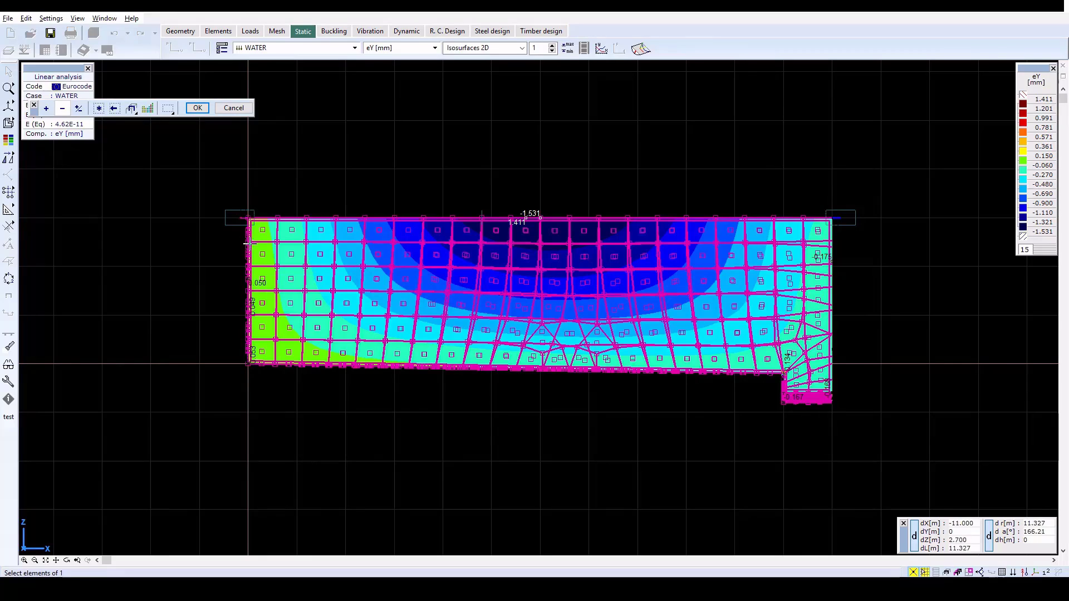
left_click(205, 109)
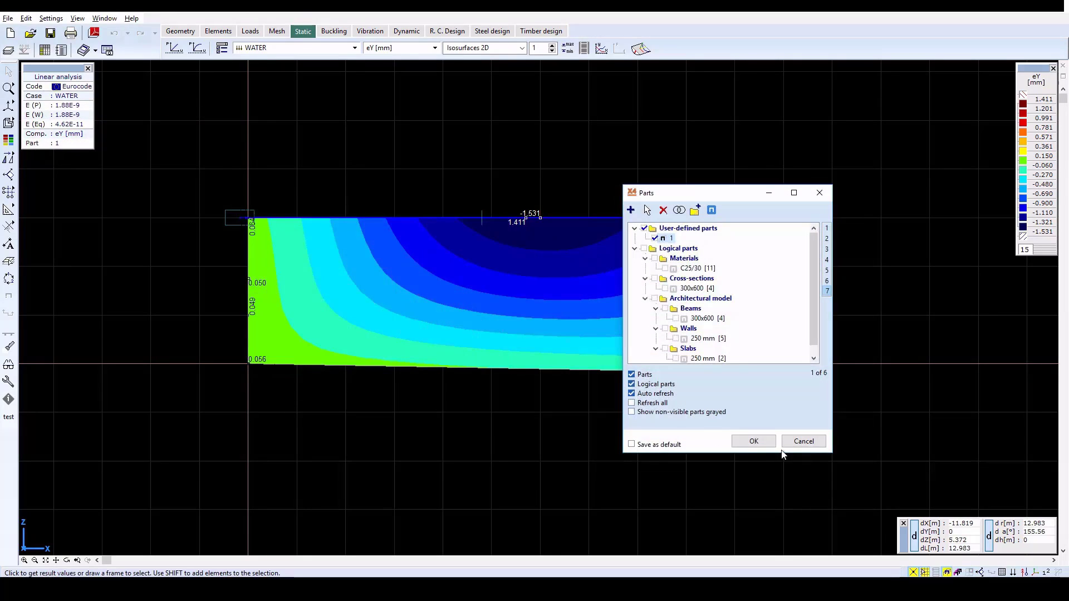
left_click(753, 440)
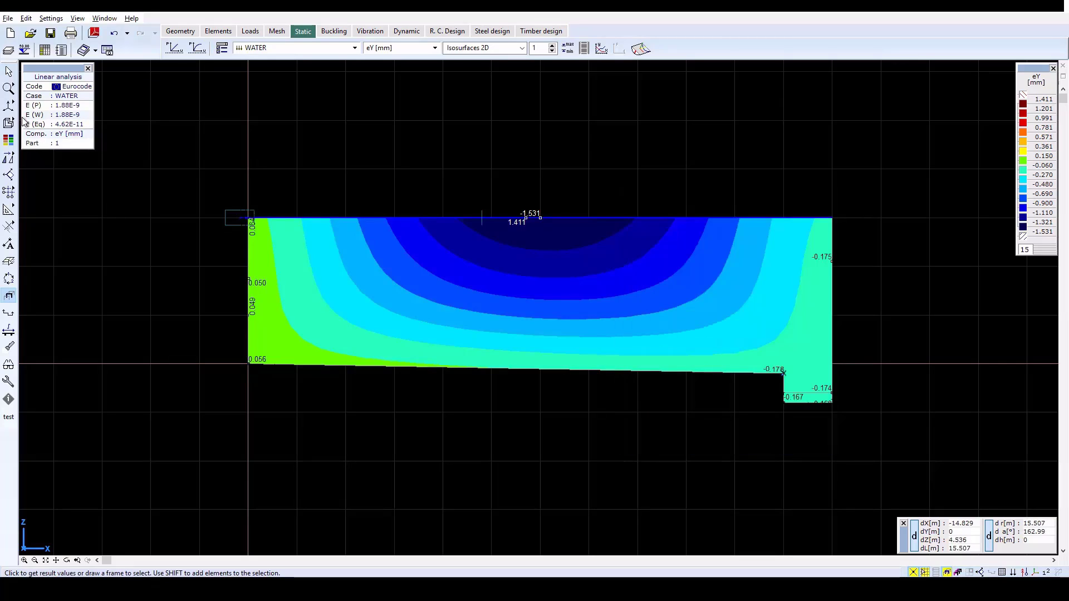
Look up the minimum and maximum eY displacements of the visible part for the WATER load case
mouse_move(10, 110)
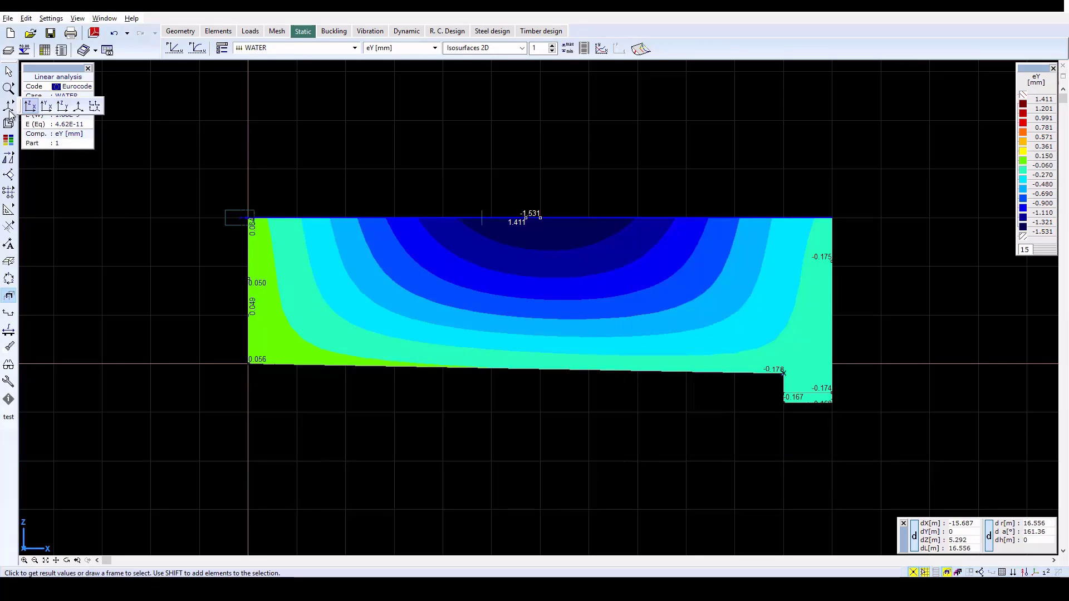
left_click(78, 111)
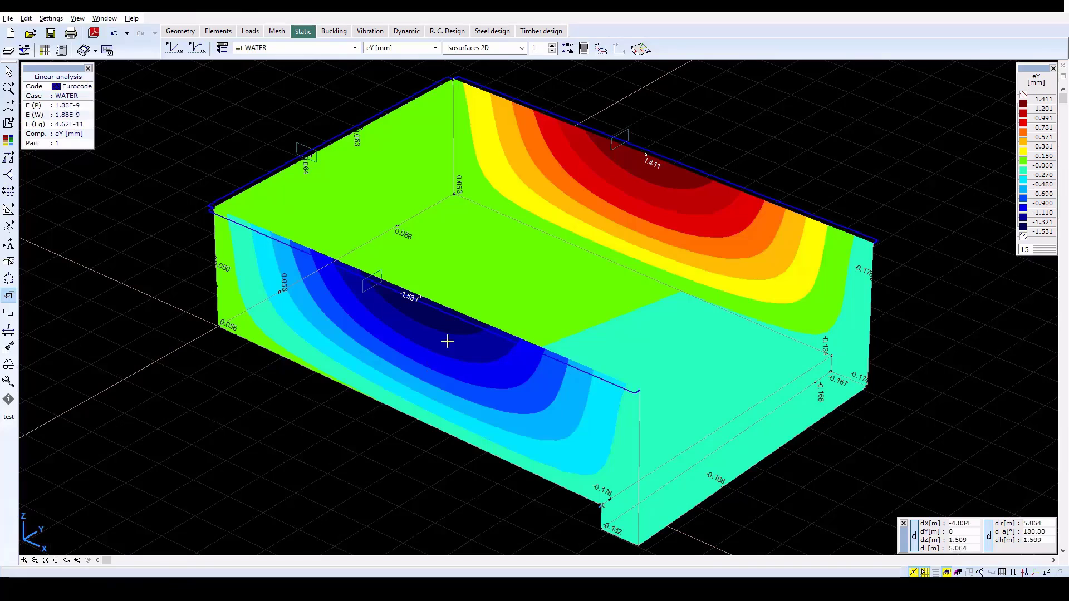
scroll(524, 287, "down", 2)
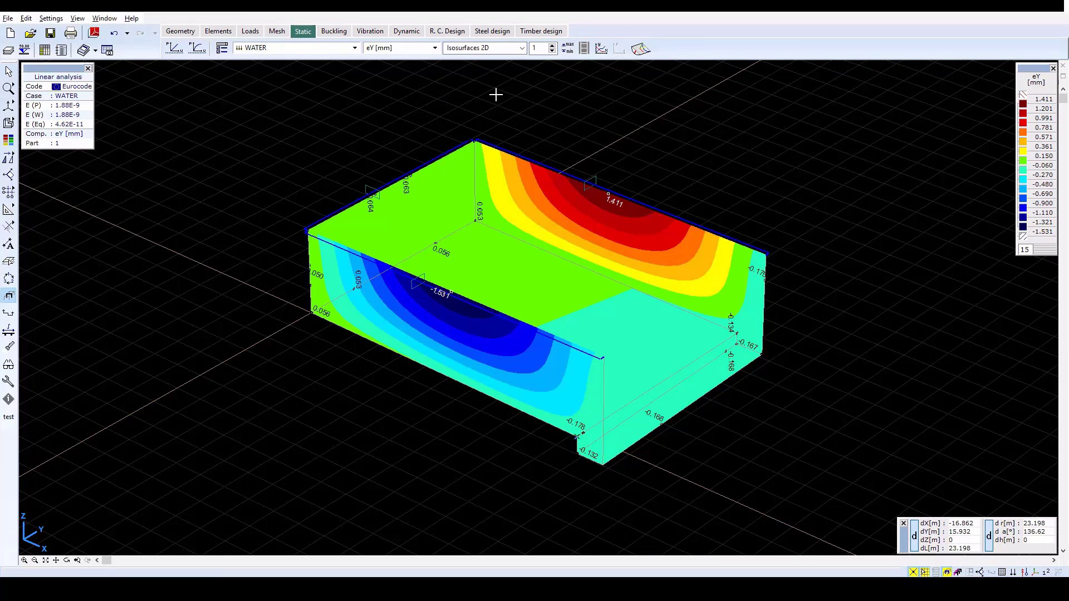
left_click(567, 49)
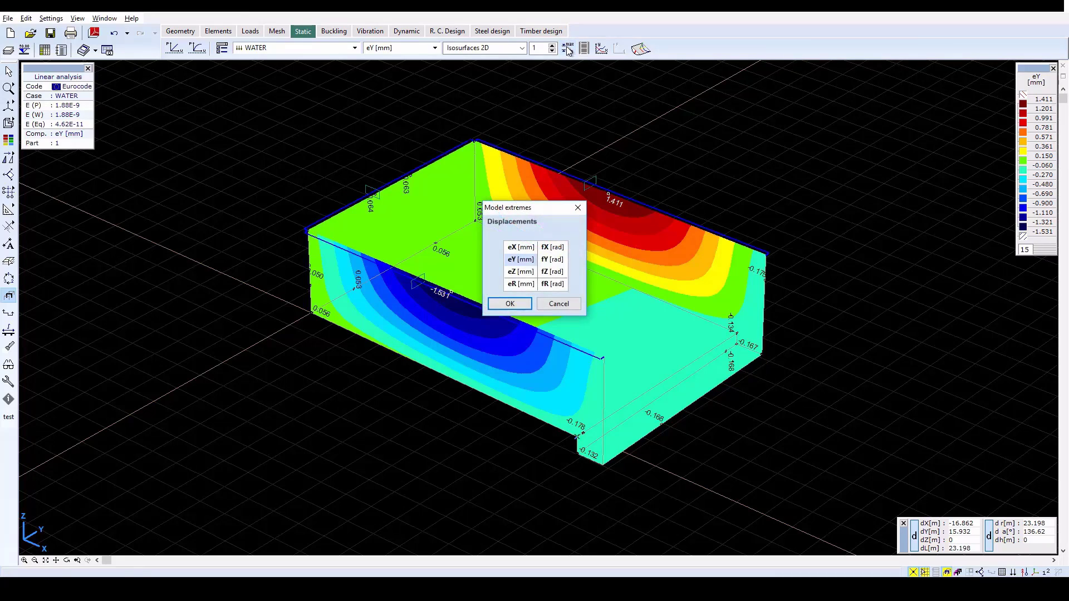
left_click(521, 303)
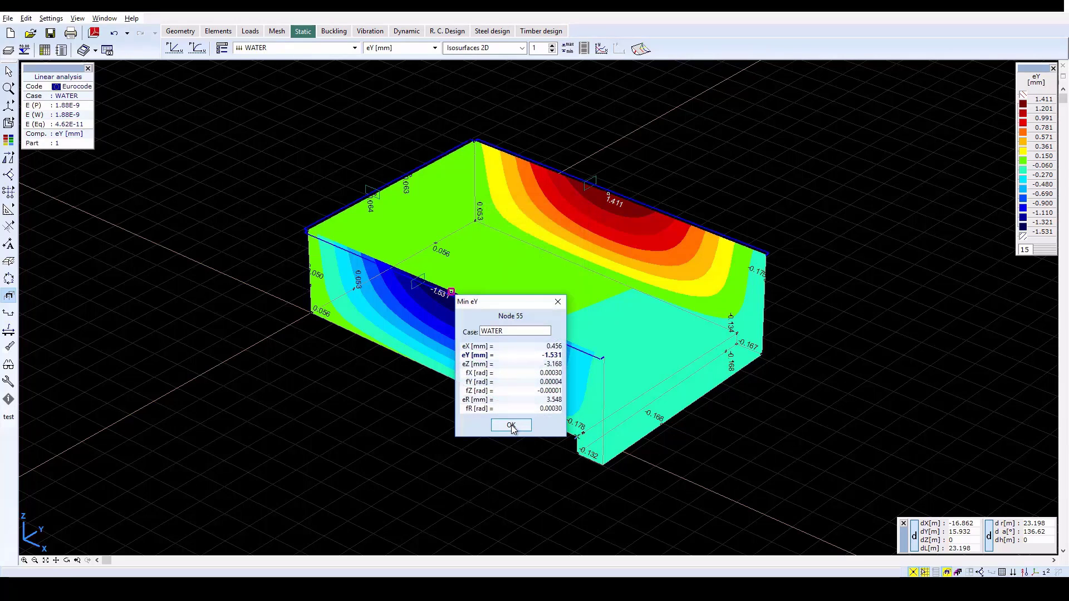
left_click(511, 425)
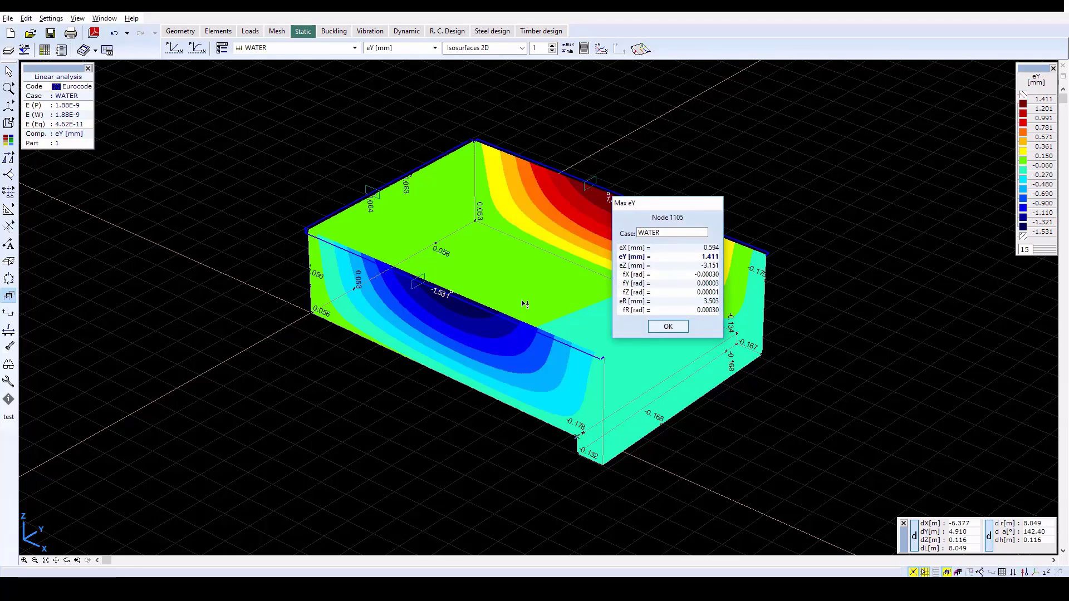
left_click(669, 328)
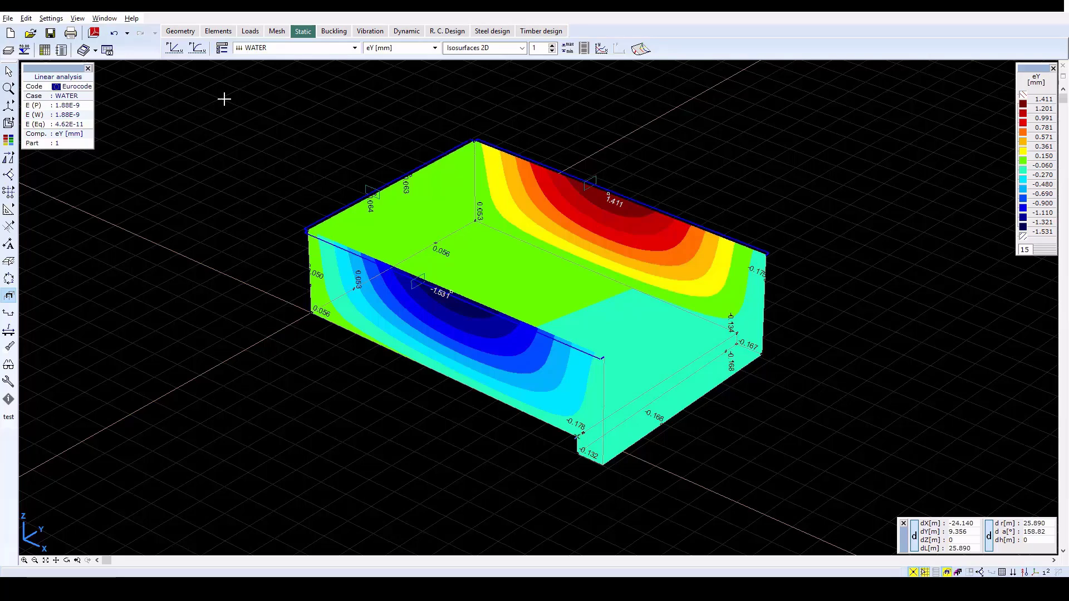
Display the resultant displacement eR for load combination Co.#1
left_click(317, 48)
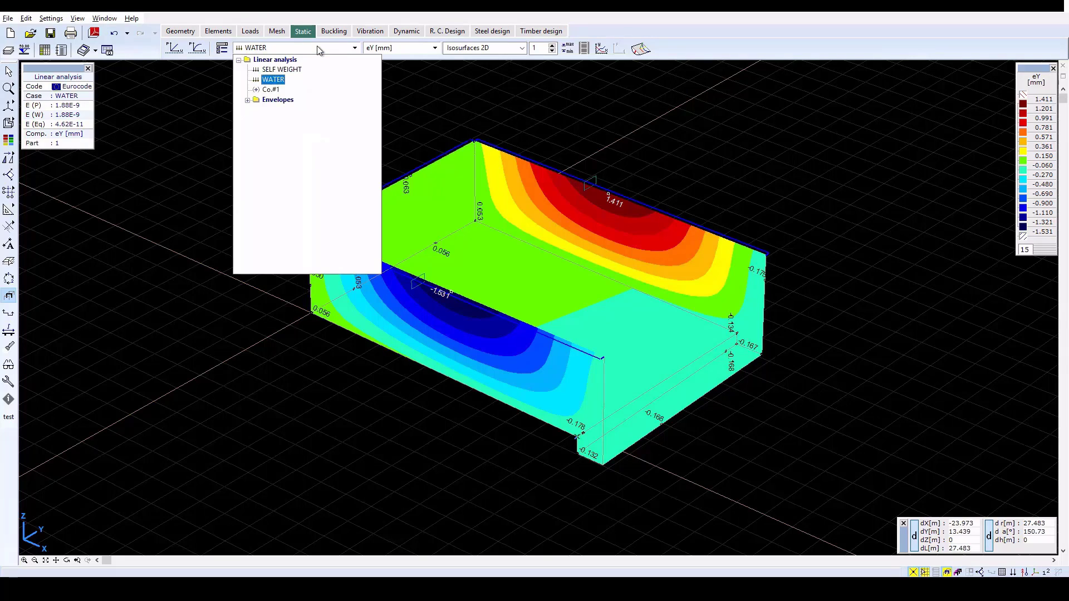
left_click(269, 89)
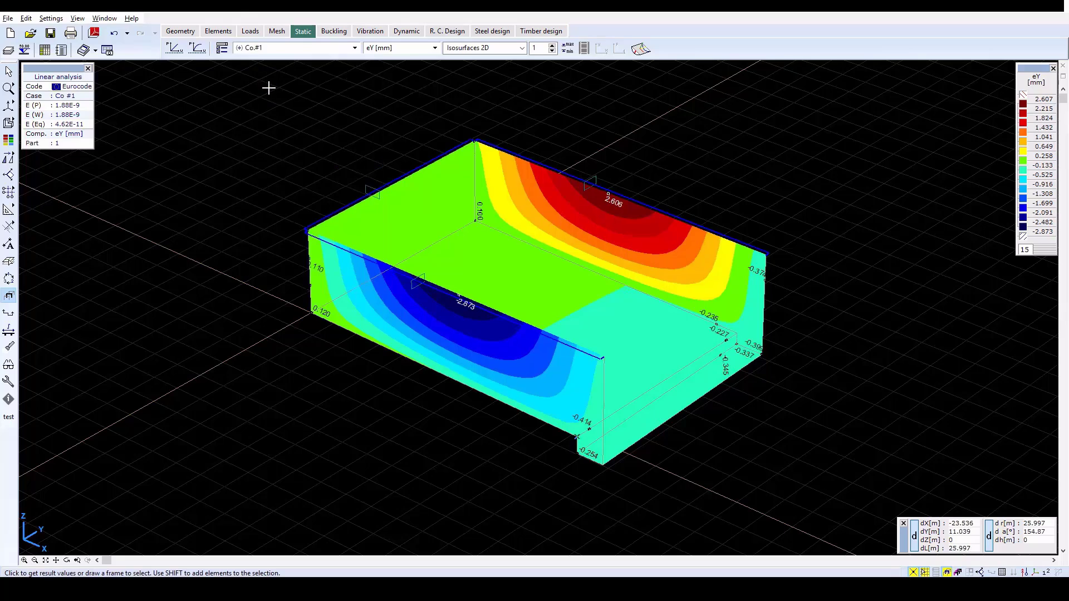
left_click(418, 50)
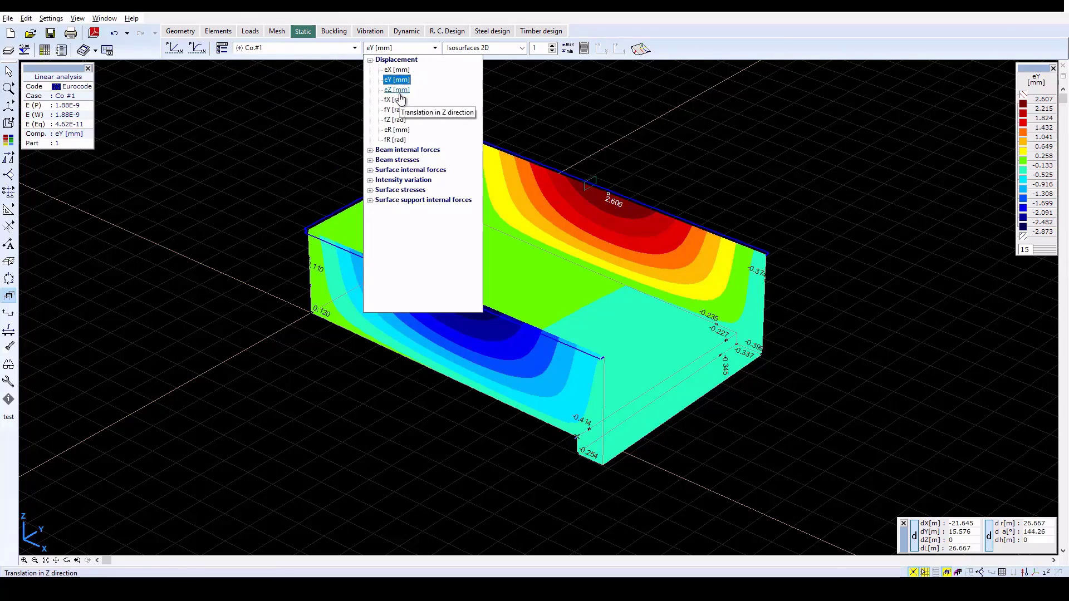
left_click(396, 129)
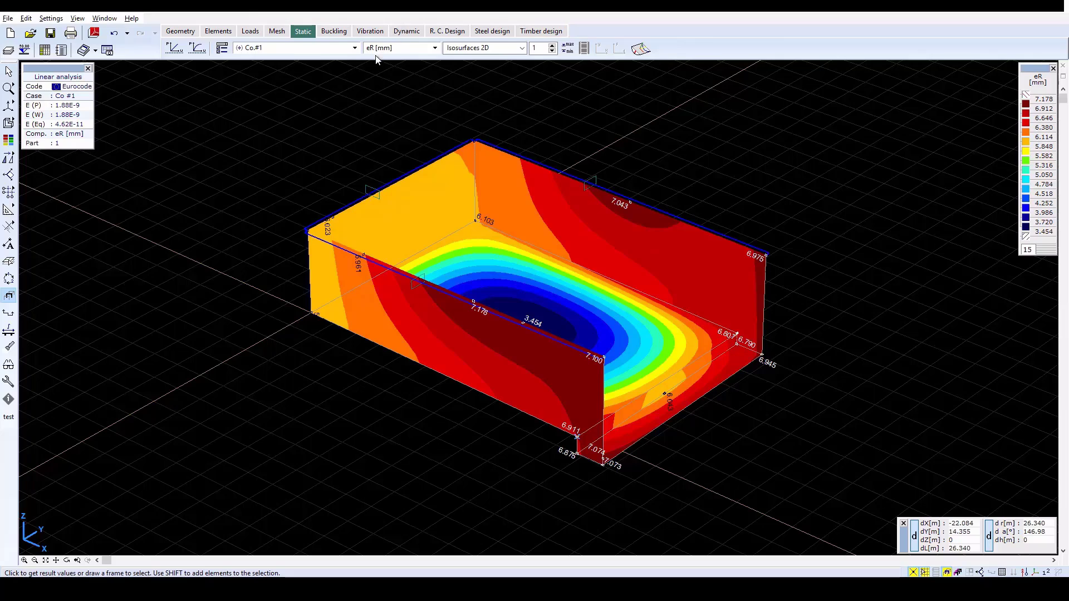
Set the result display to deformed shape in Diagram mode with a scale factor of 2
left_click(222, 48)
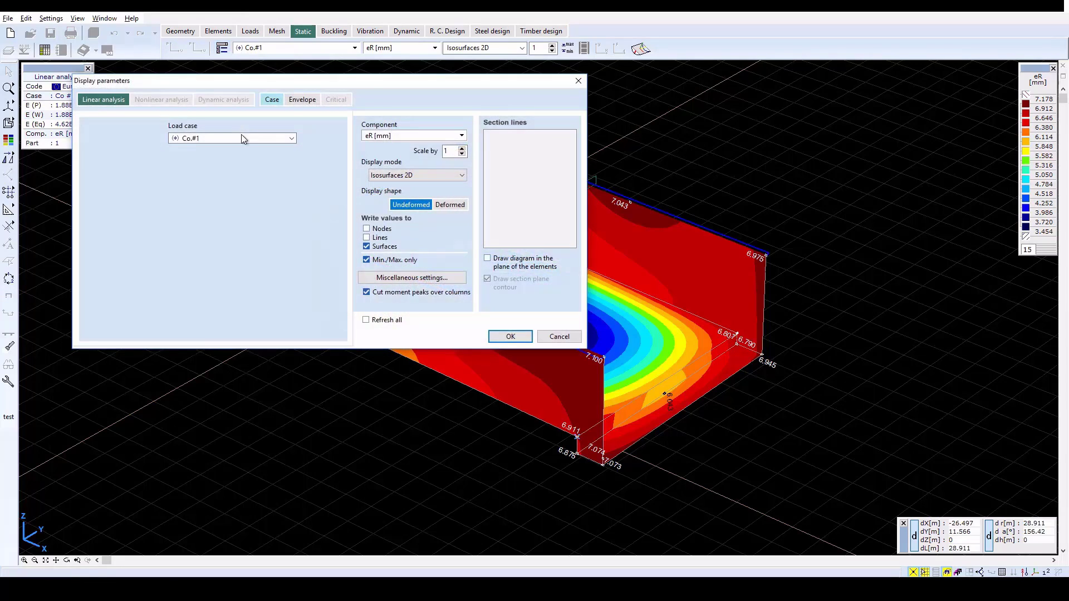
left_click(450, 205)
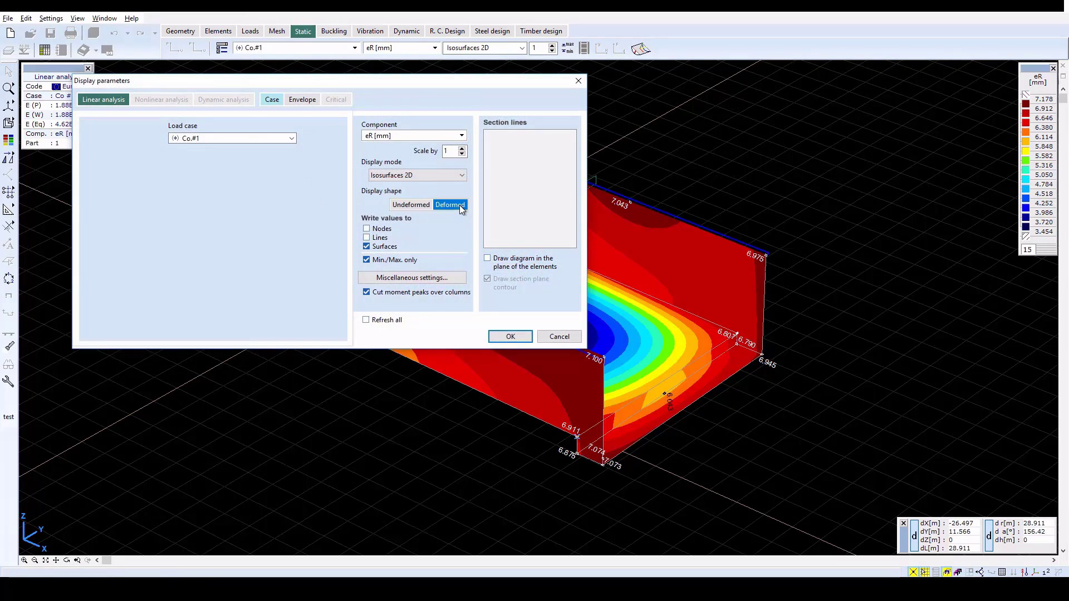
left_click(435, 175)
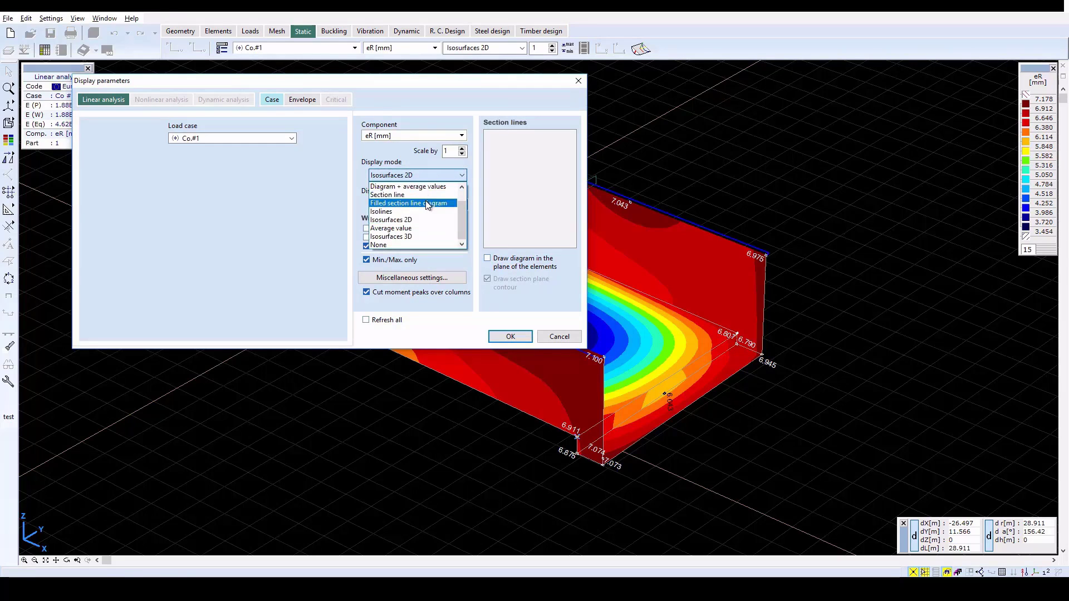
scroll(427, 195, "up", 1)
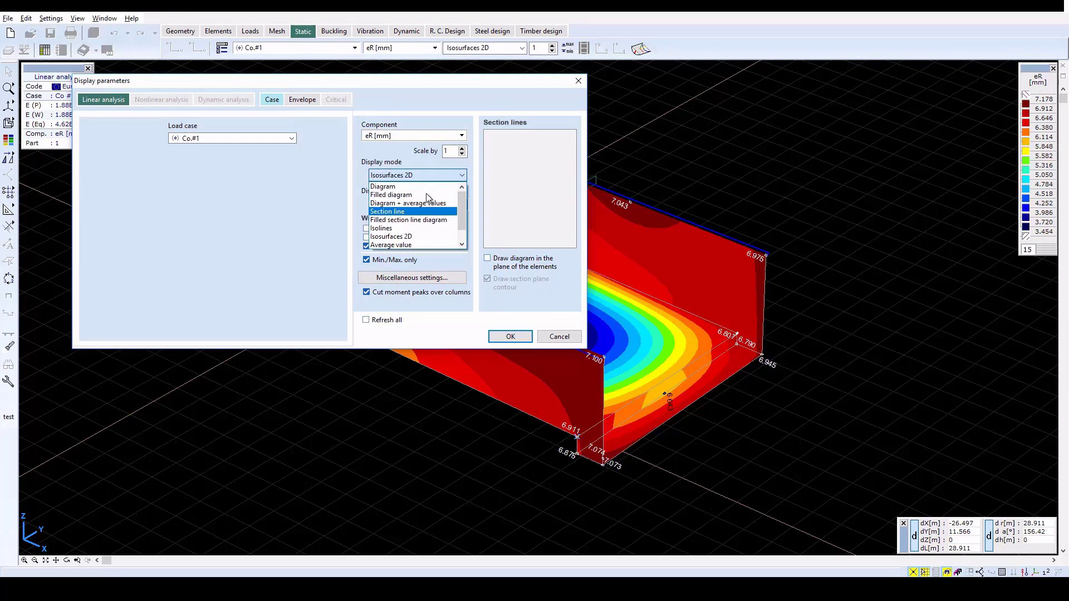
left_click(402, 187)
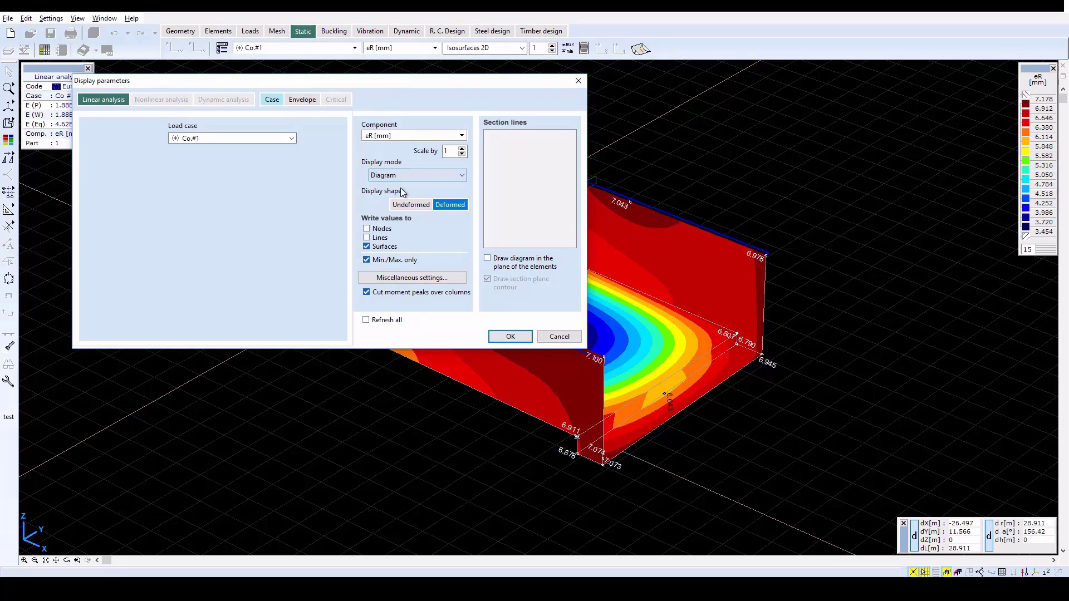
double_click(452, 151)
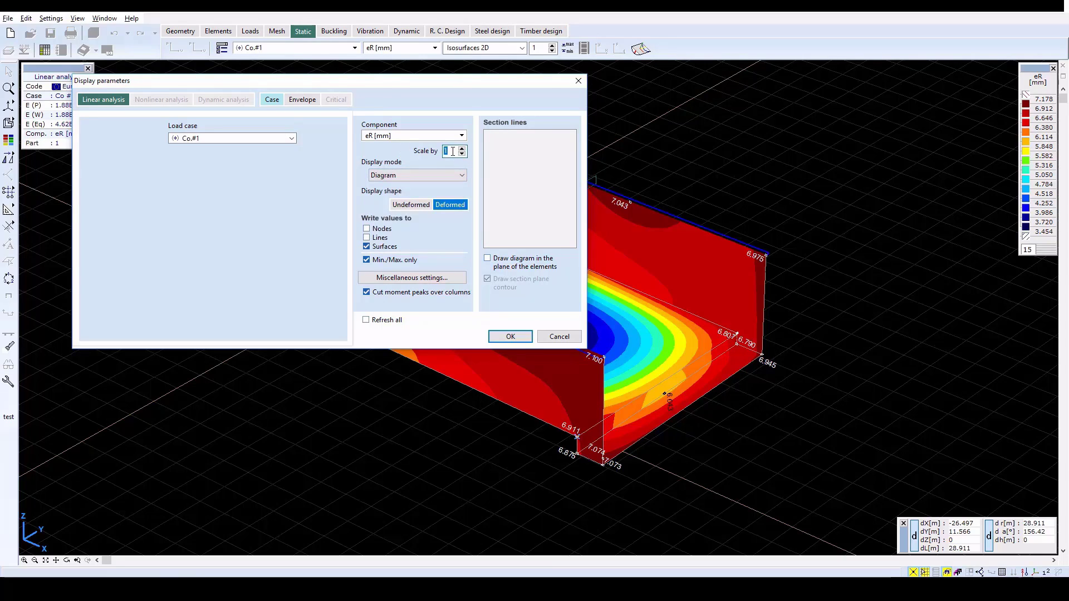
left_click(511, 336)
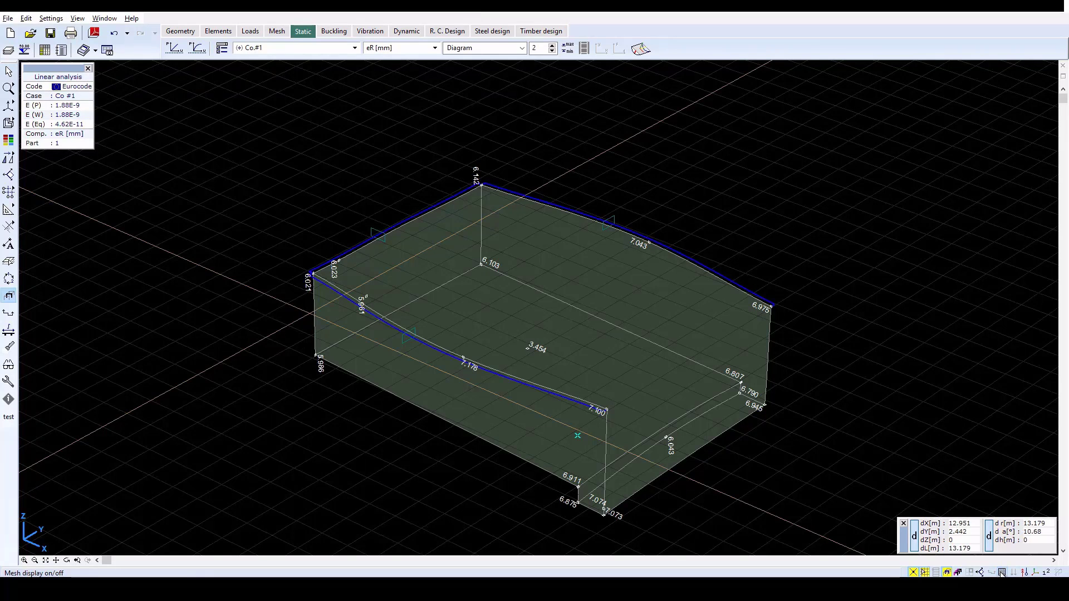
Turn on the finite element mesh display and show the deformed reservoir in rendered view
left_click(1001, 573)
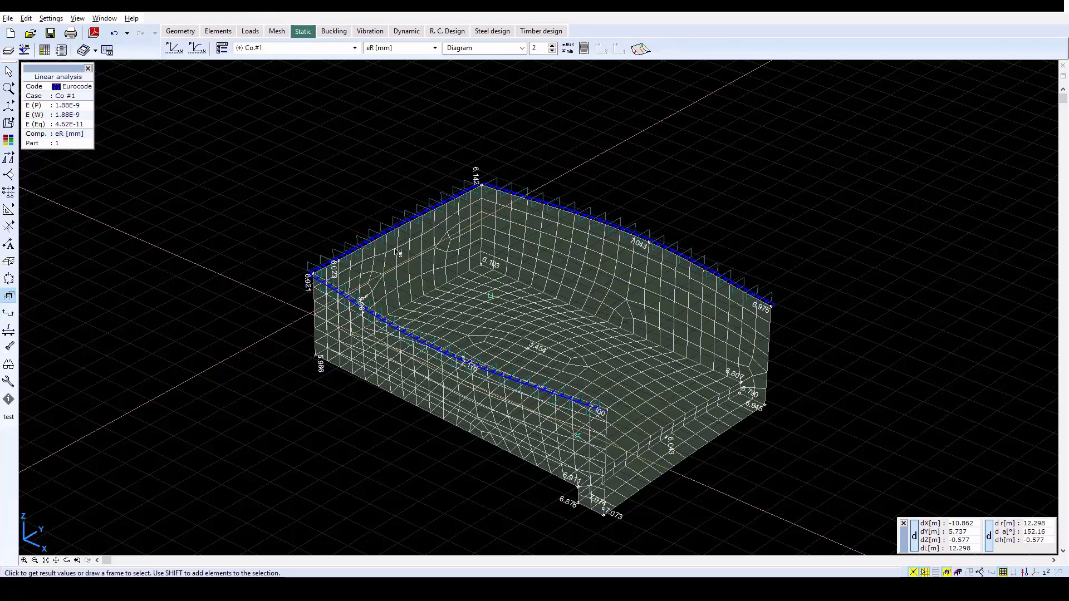
mouse_move(9, 123)
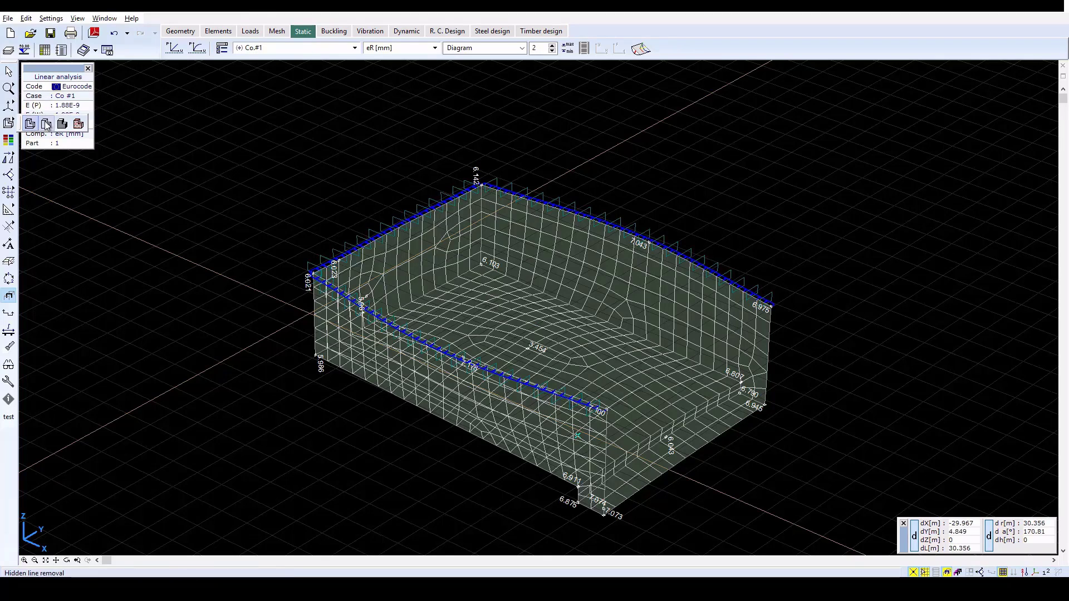
left_click(63, 124)
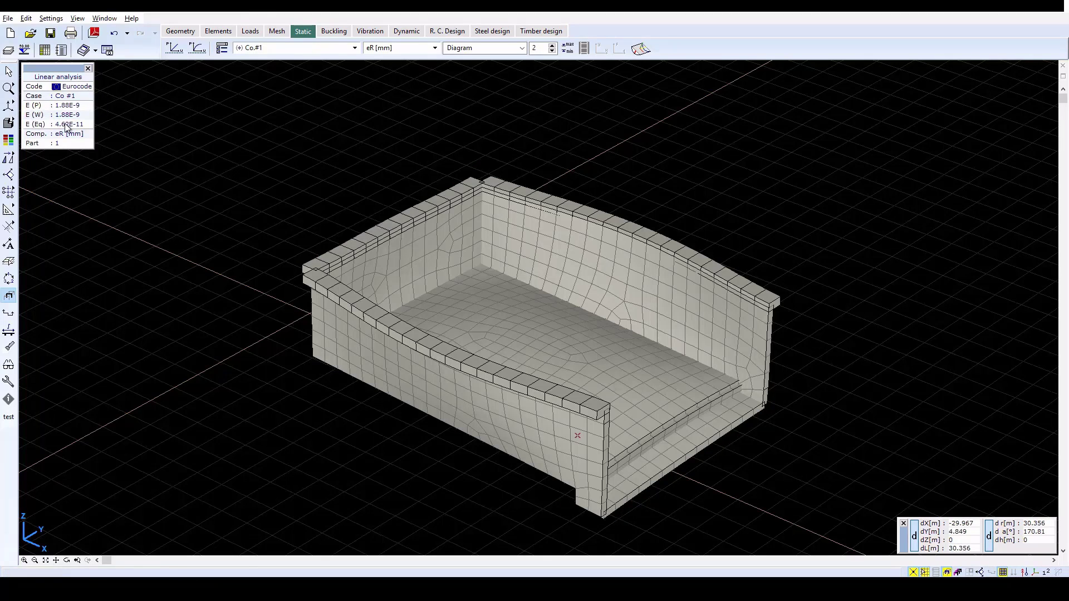
Examine the rendered deformed shape from the open end, restoring the previous viewpoint and the wireframe display
left_click(66, 560)
left_click_drag(632, 421, 165, 366)
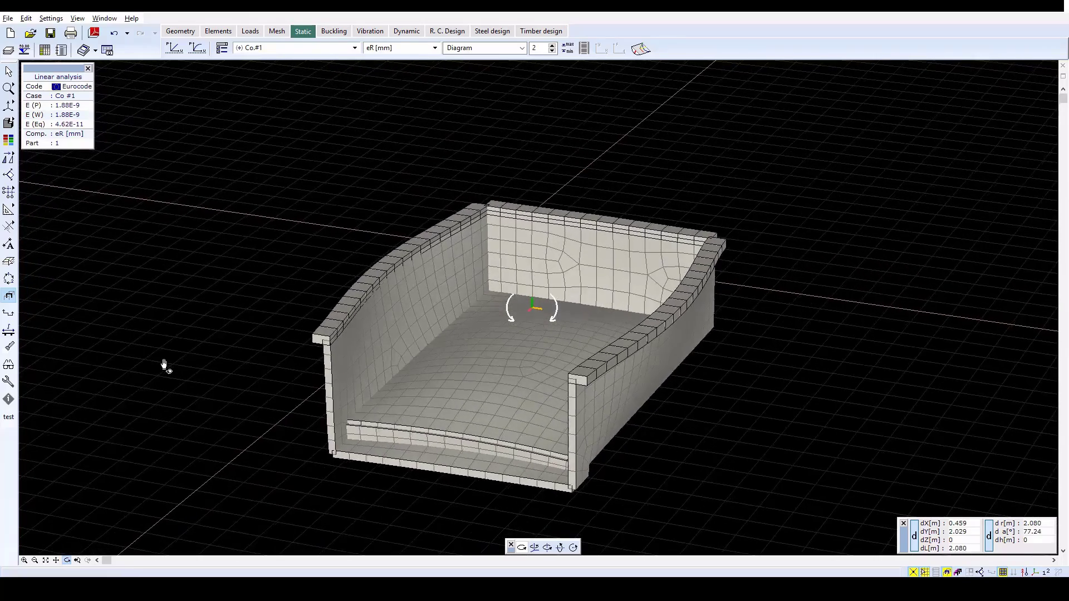
left_click_drag(599, 471, 489, 487)
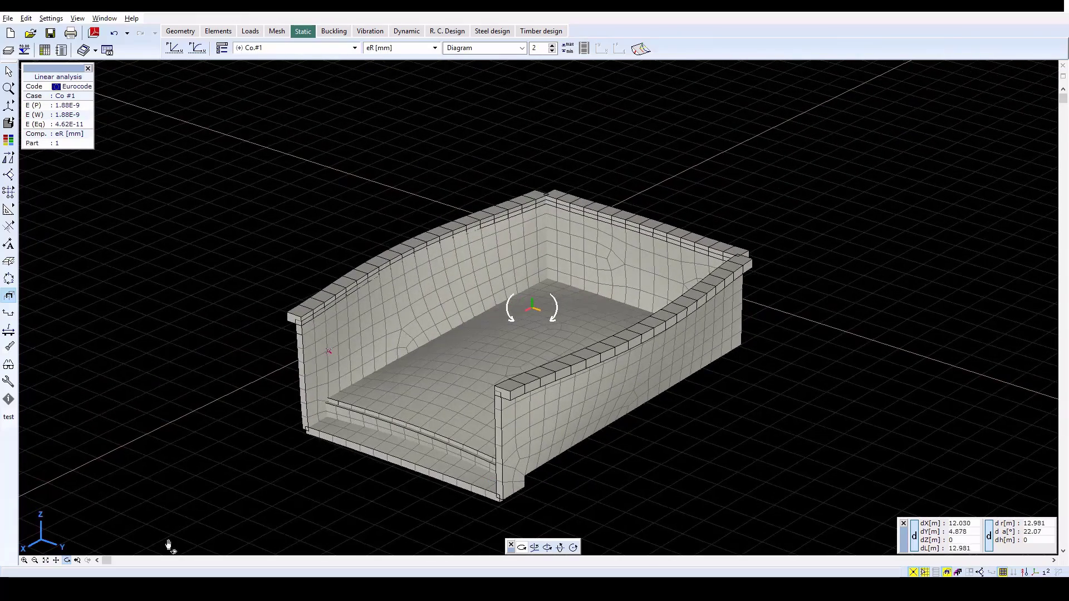
left_click(77, 560)
left_click(8, 123)
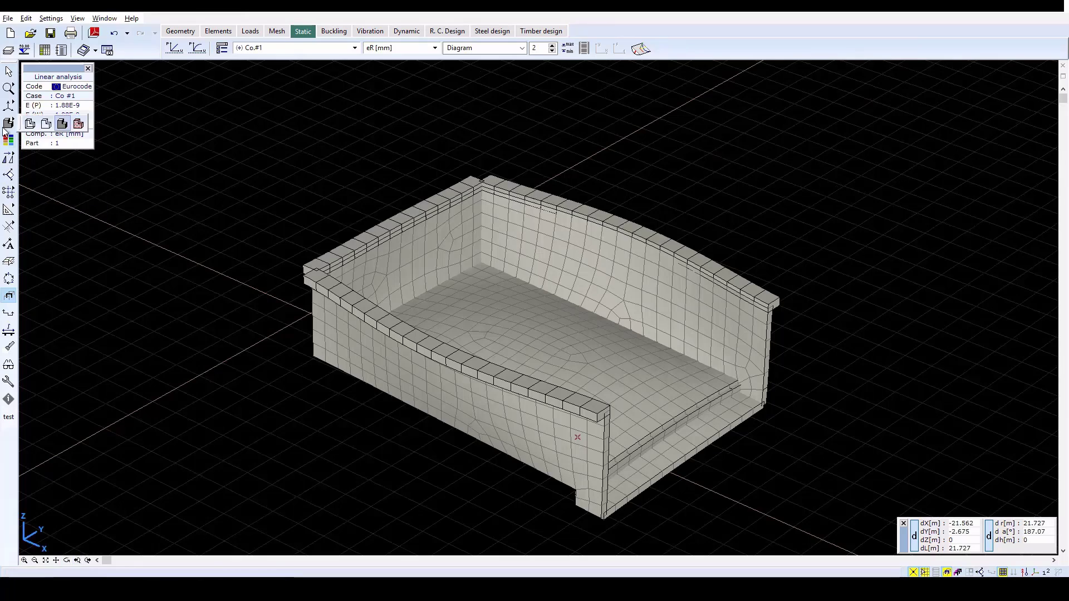
left_click(29, 124)
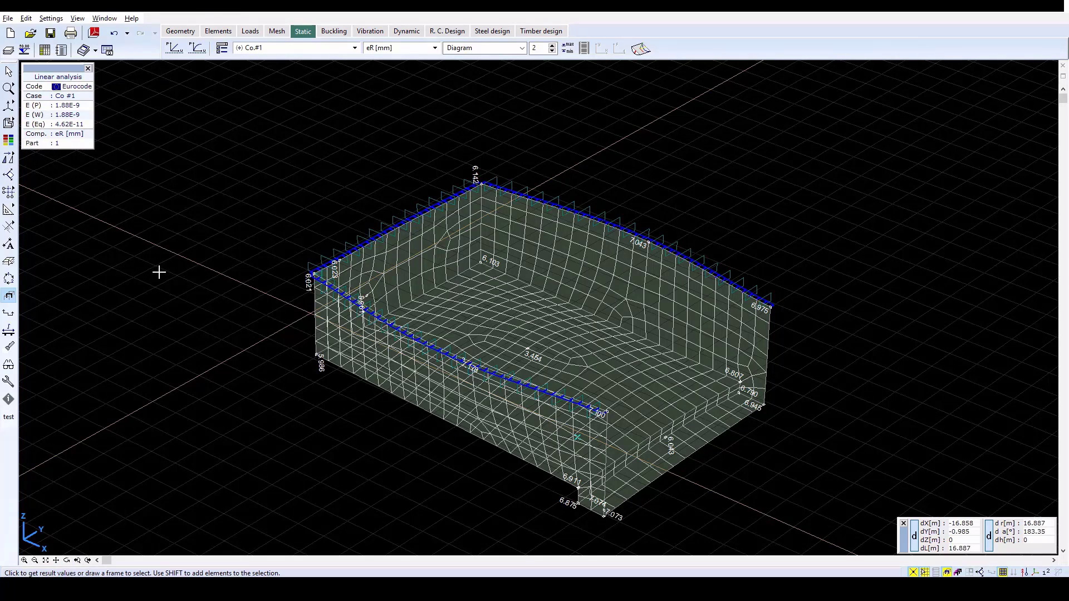
Display eR for Co.#1 as Isosurfaces 2D on the undeformed shape with scale factor 1, and hide the mesh
left_click(221, 48)
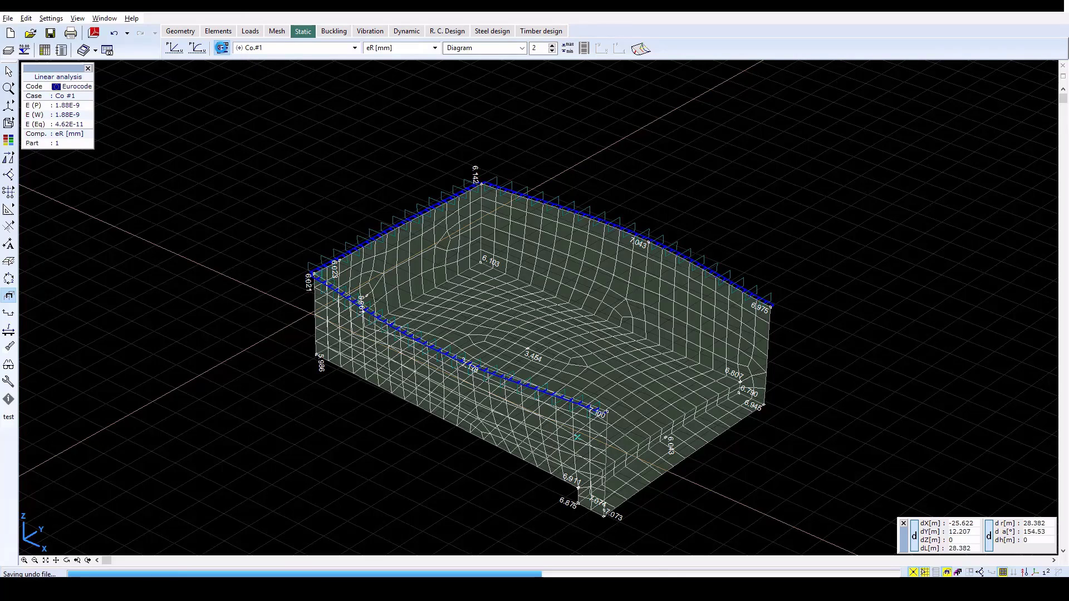
left_click(413, 201)
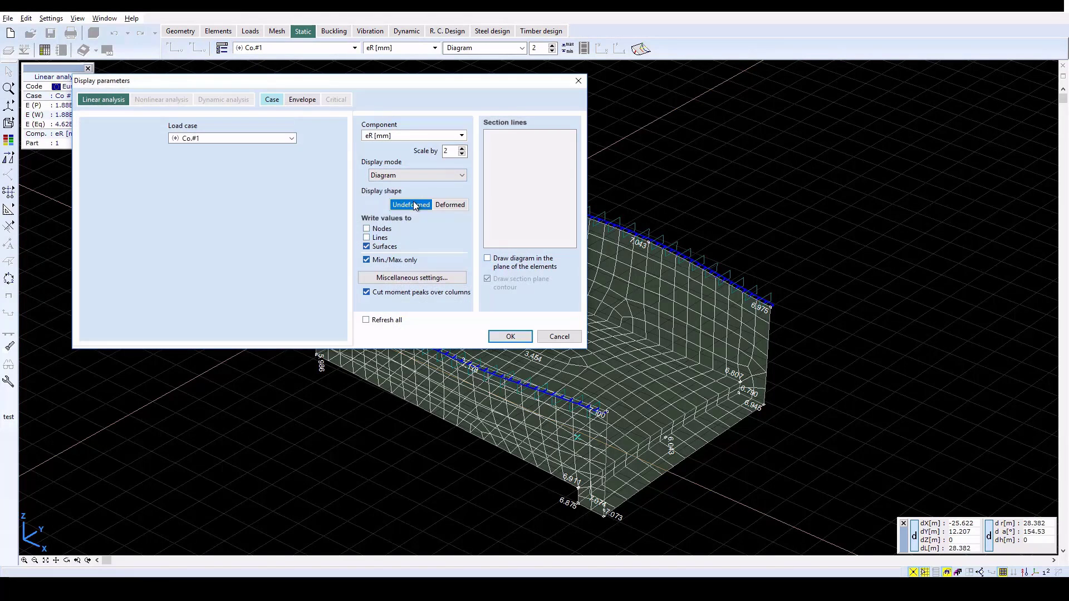
left_click(446, 173)
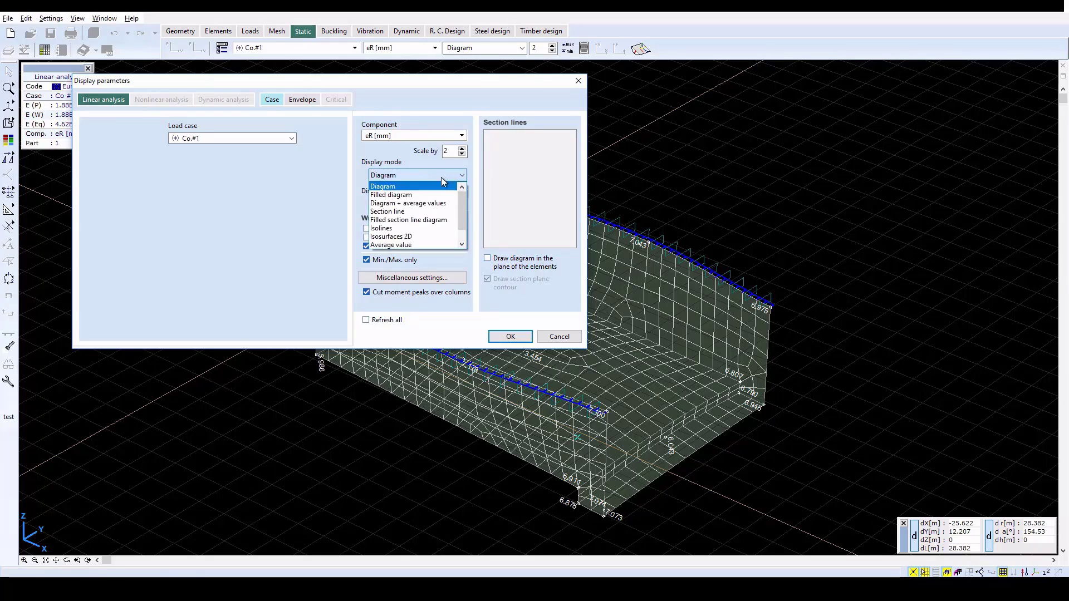
left_click(409, 237)
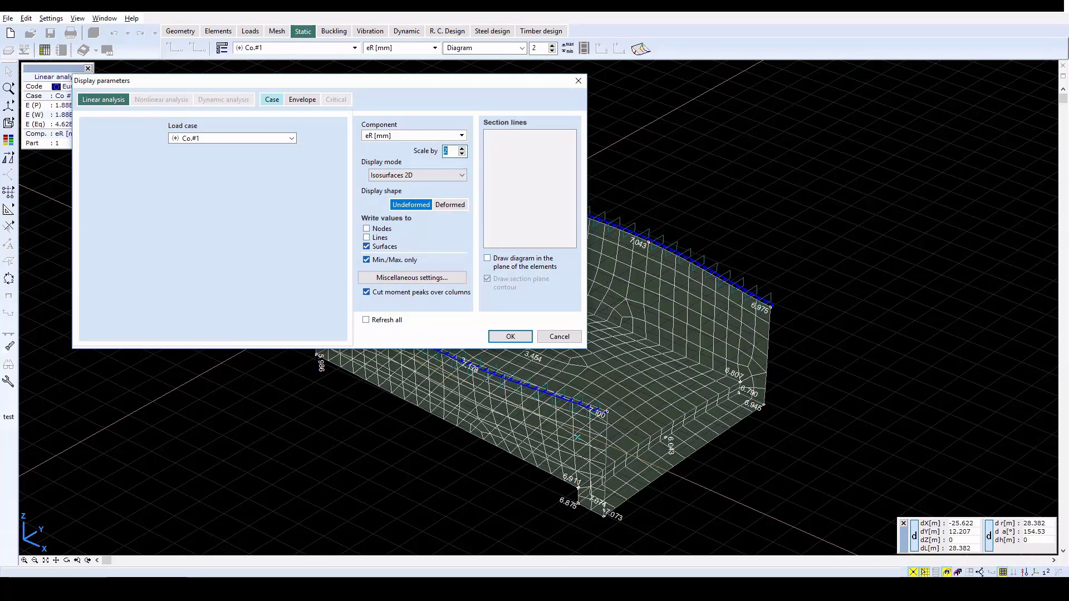
type("1")
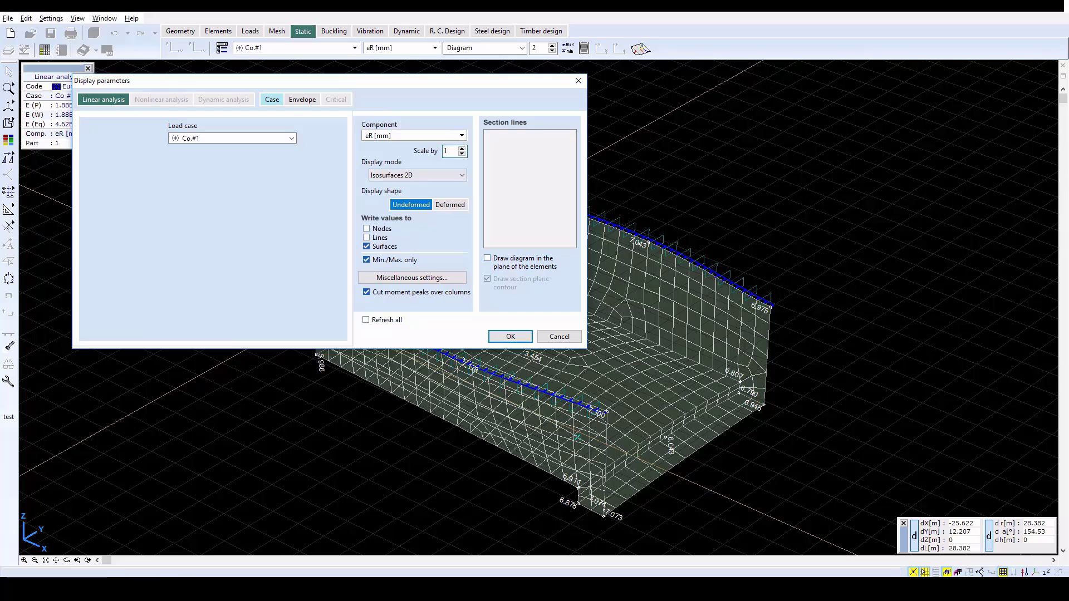
left_click(508, 336)
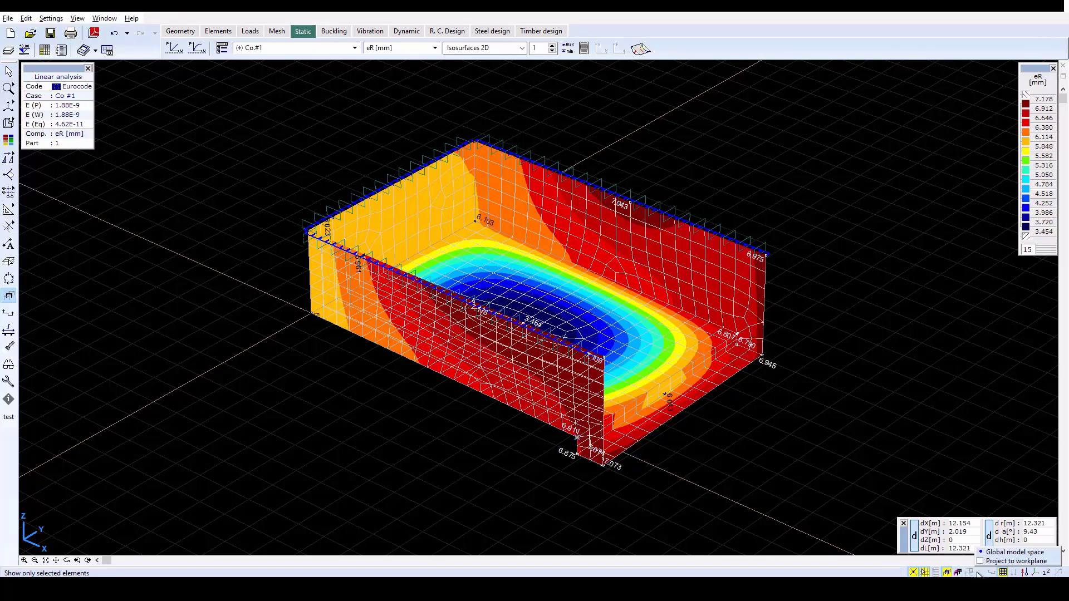
left_click(1002, 573)
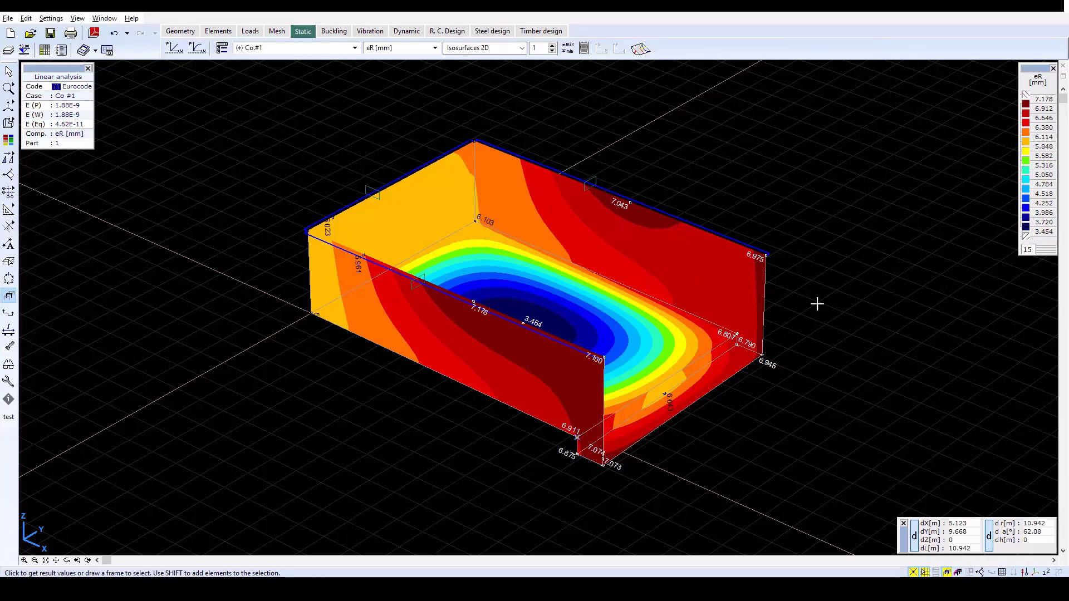
Display the surface reinforcement design moment mxD+ for Co.#1 as isosurfaces
left_click(522, 48)
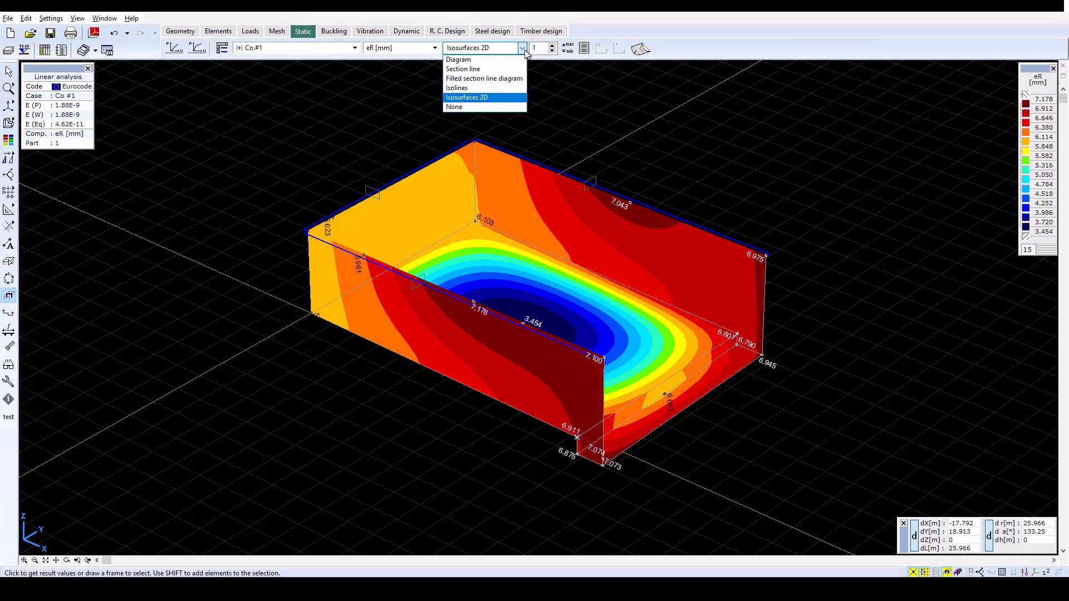
left_click(437, 47)
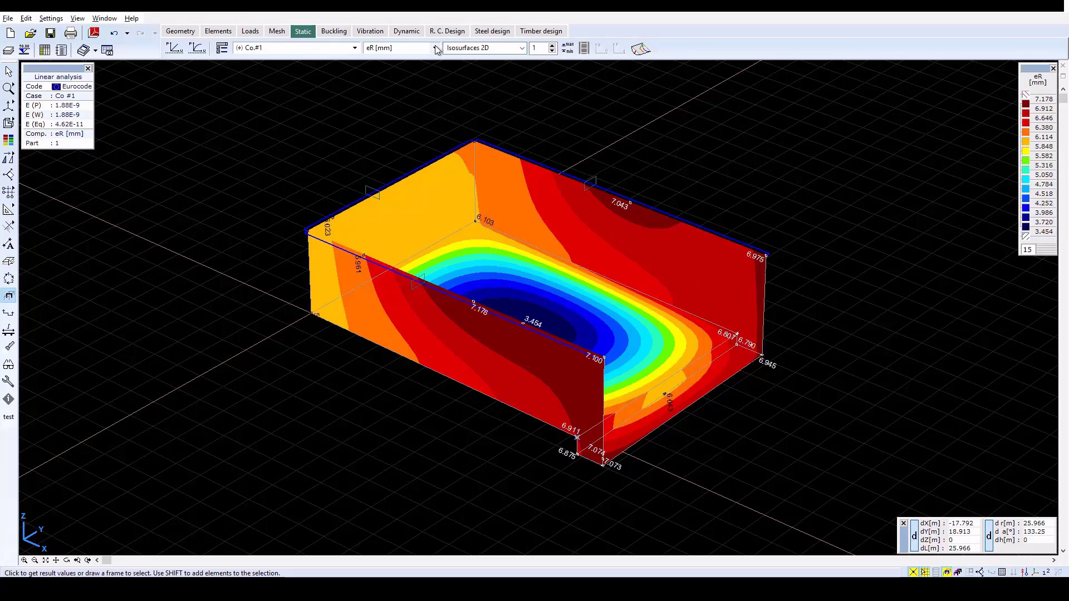
left_click(434, 48)
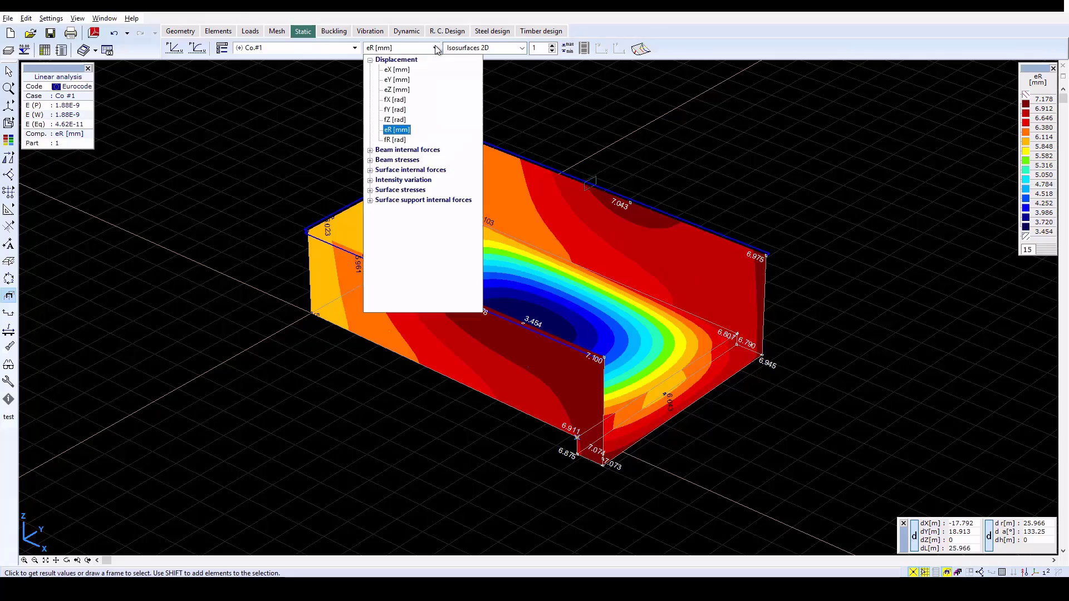
left_click(406, 170)
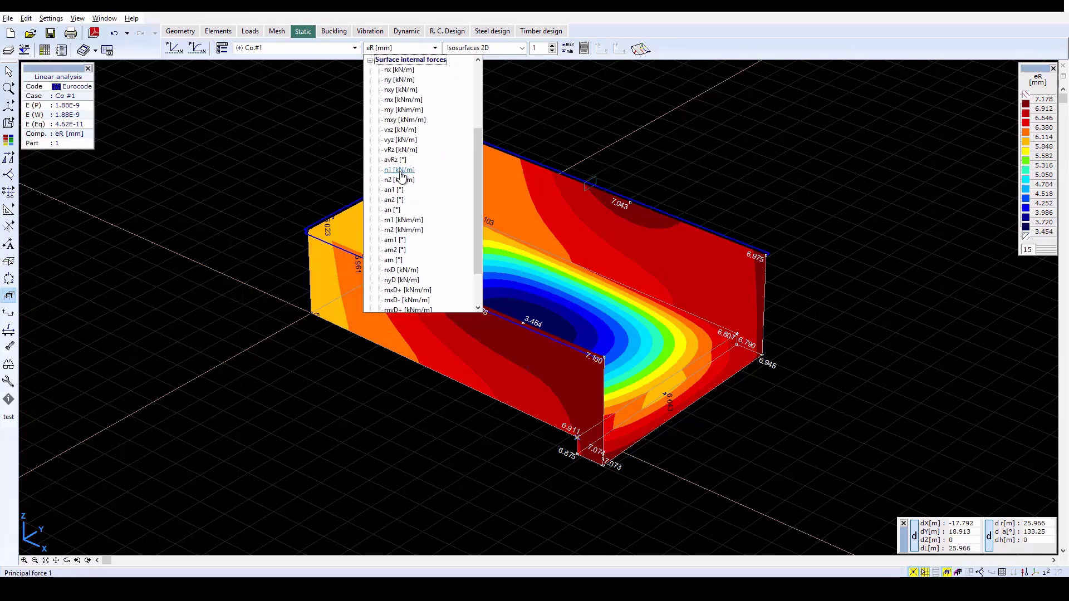
left_click(405, 290)
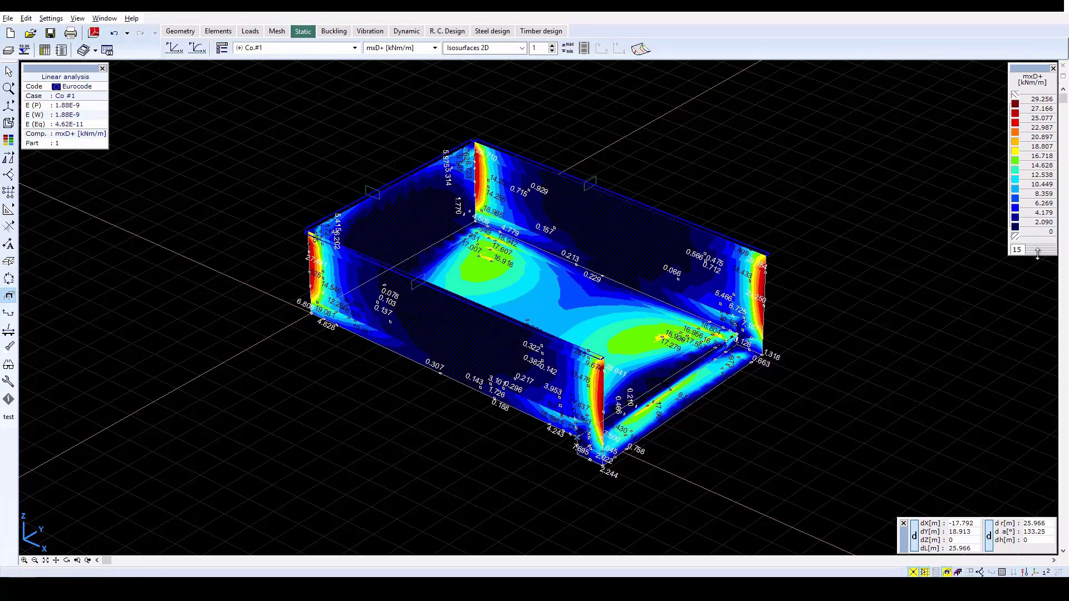
mouse_move(1038, 254)
left_mouse_down()
mouse_move(1042, 331)
mouse_move(1040, 268)
left_mouse_up()
Display the surface reinforcement design moment myD- for Co.#1
left_click(393, 49)
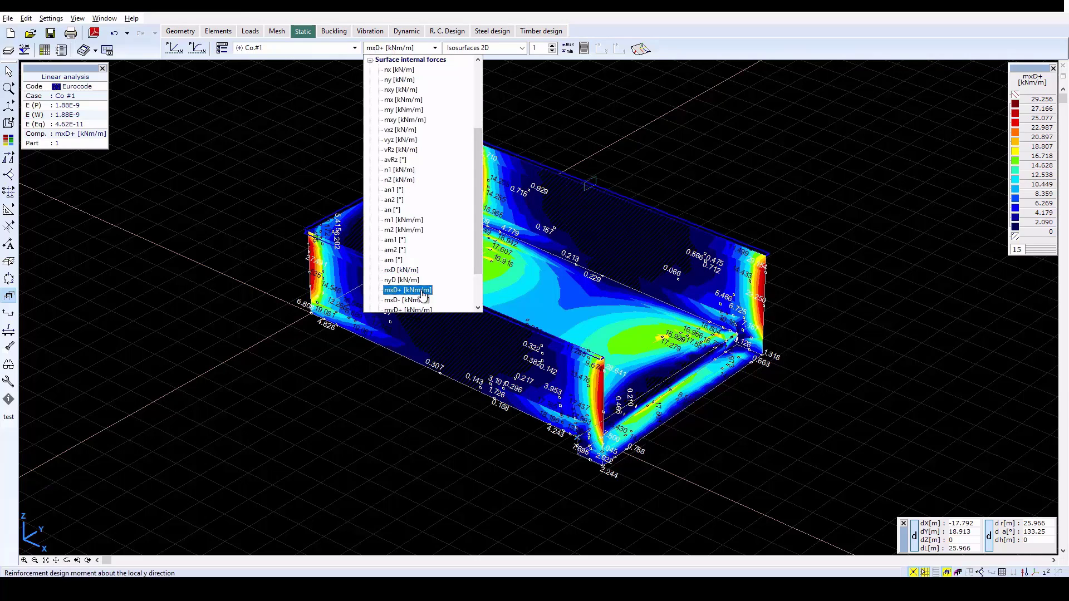
scroll(422, 299, "down", 2)
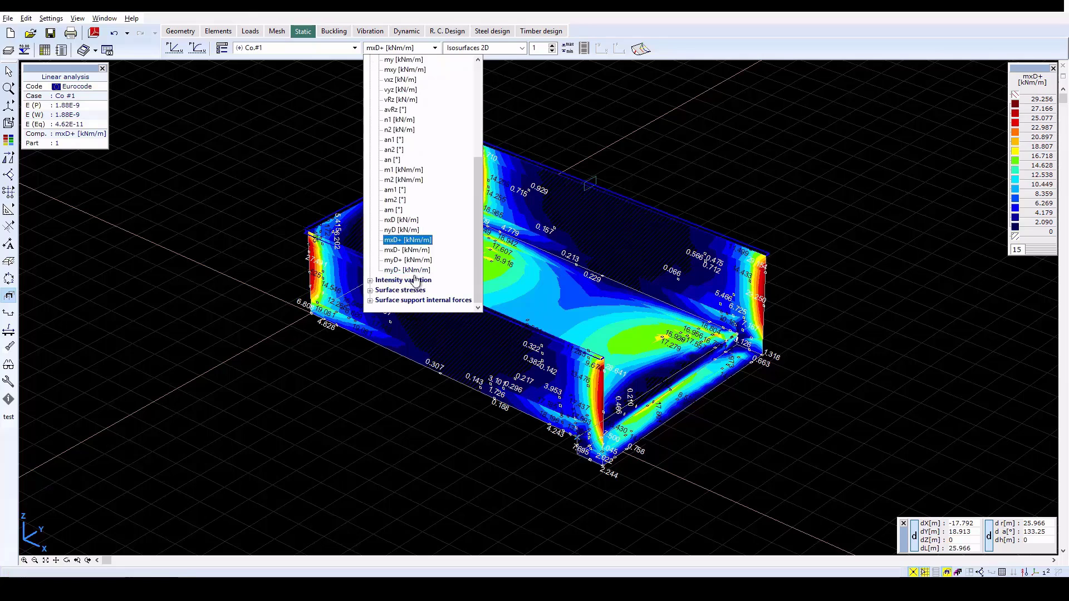
left_click(409, 270)
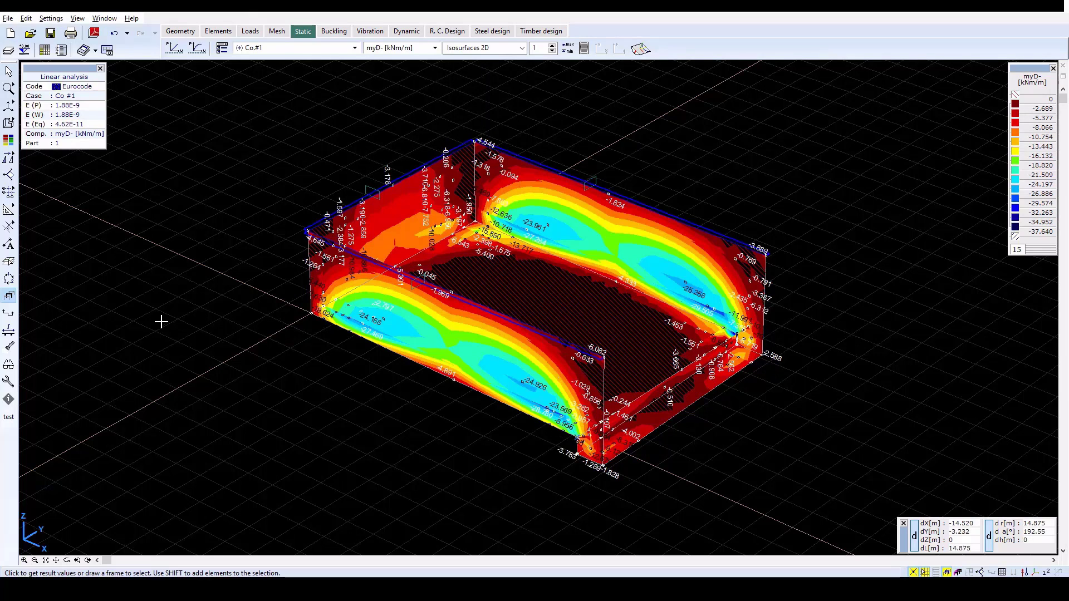
Create a vertical section plane named 1 across the reservoir at about mid-length, placing its two points in the Z-X view
left_click(8, 315)
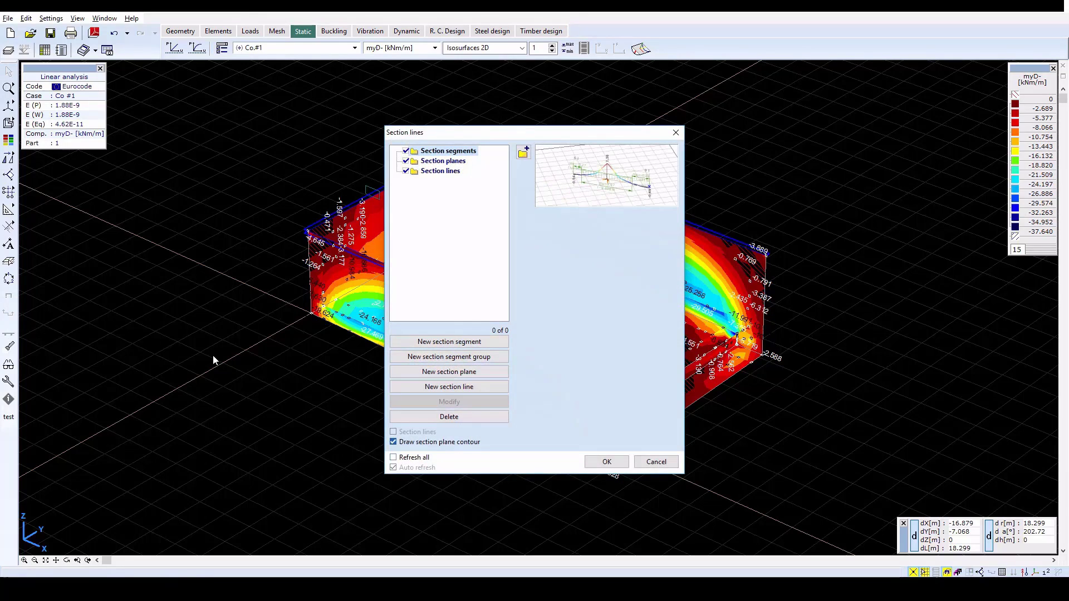
left_click(450, 373)
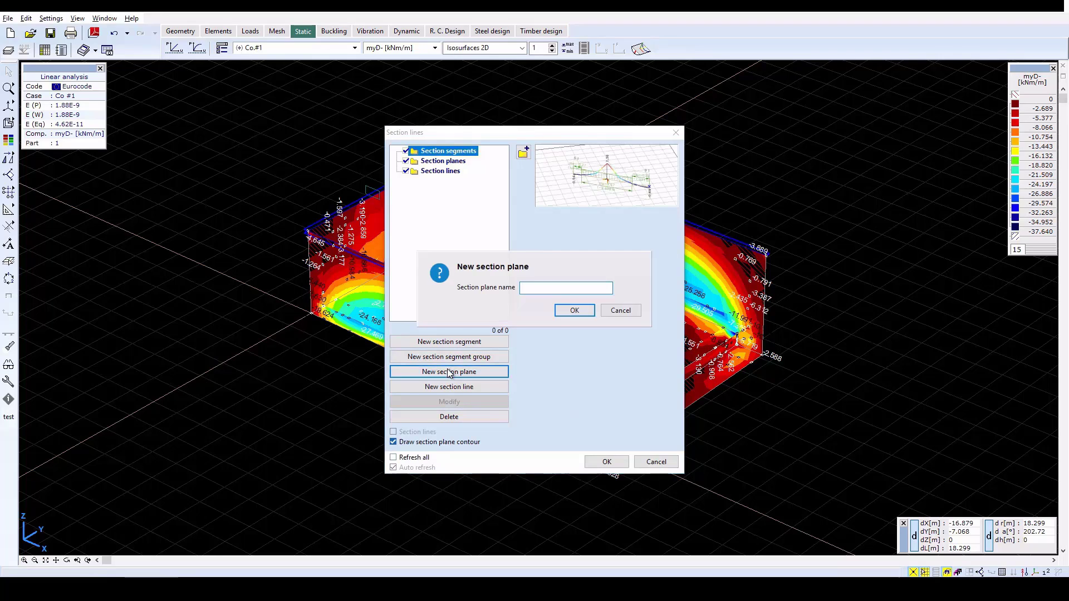
type("1")
left_click(574, 310)
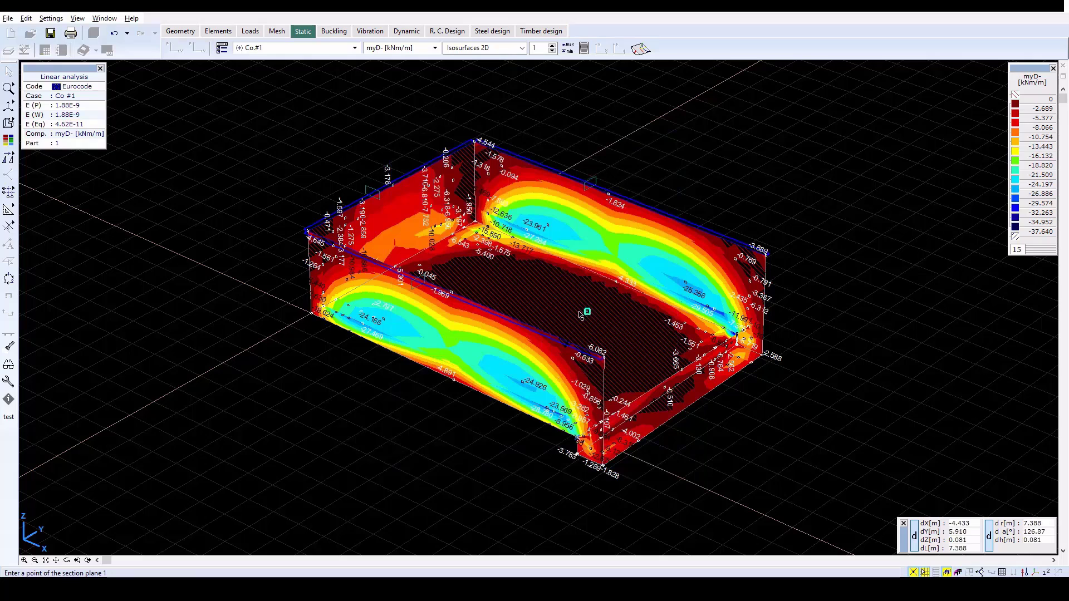
left_click(9, 123)
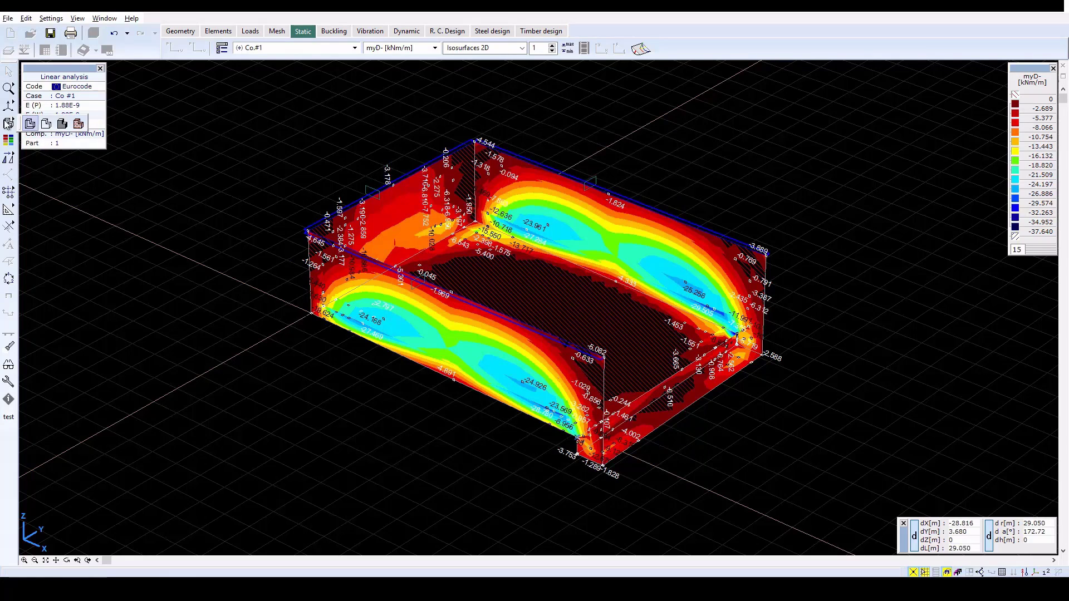
left_click(8, 105)
left_click(30, 107)
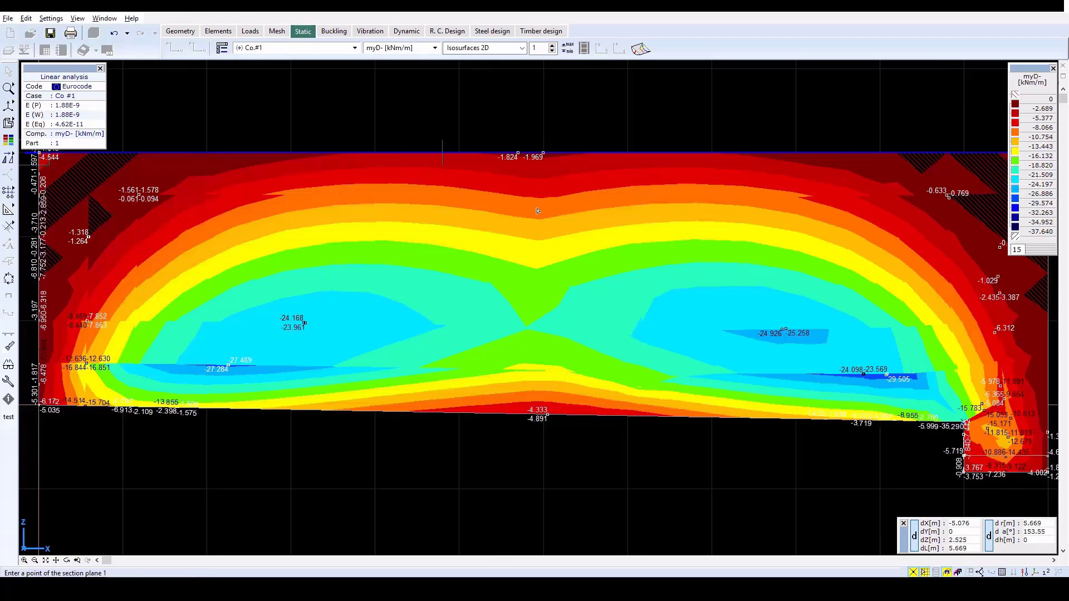
left_click(531, 107)
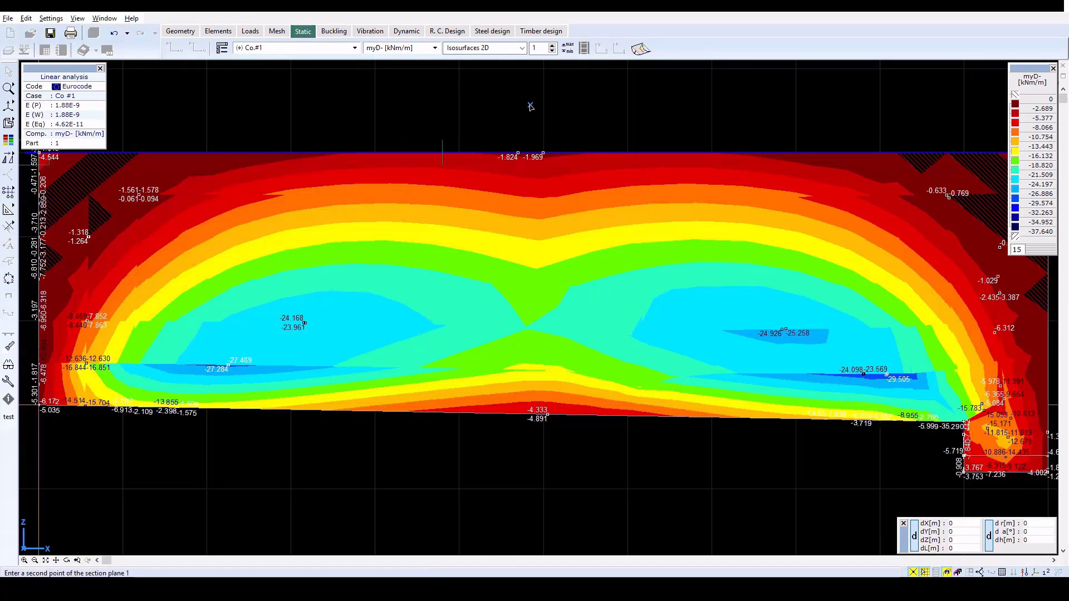
left_click(531, 474)
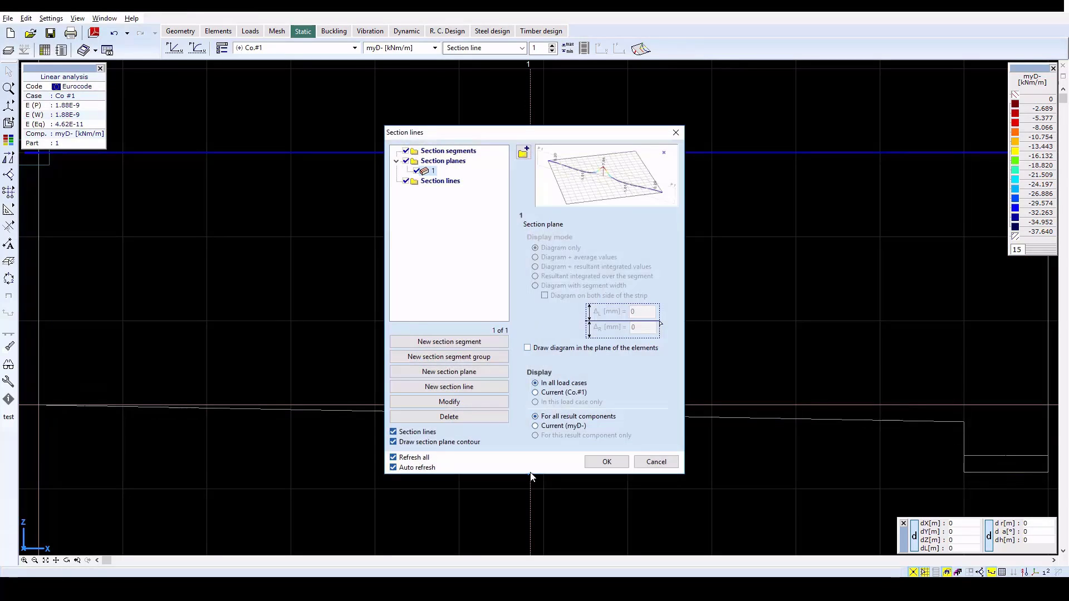
left_click(607, 462)
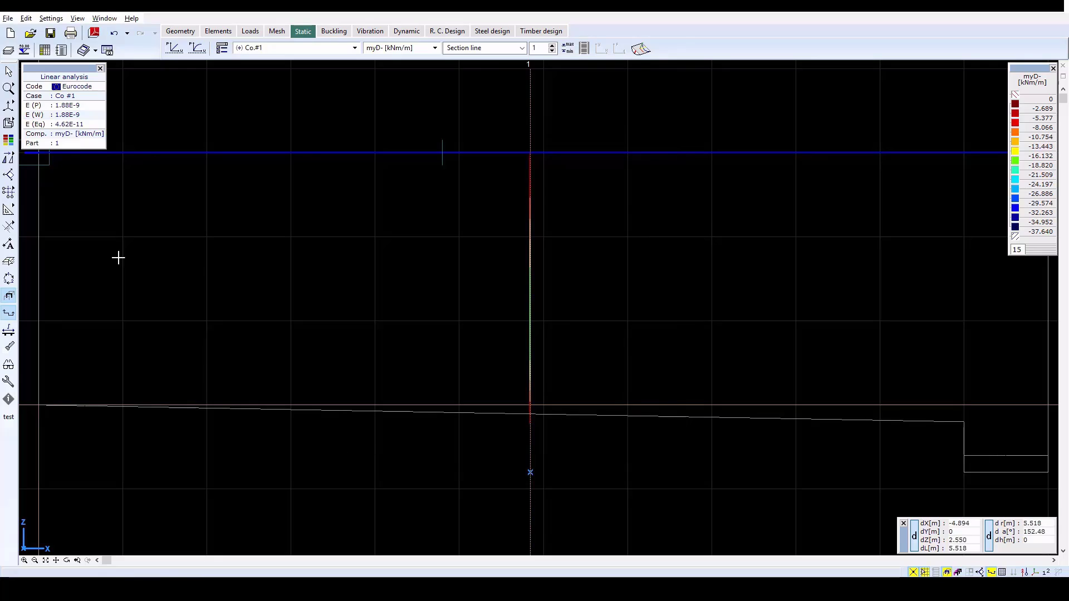
Show the myD- section-plane diagram in the Z-Y view and write the result values to lines
mouse_move(10, 110)
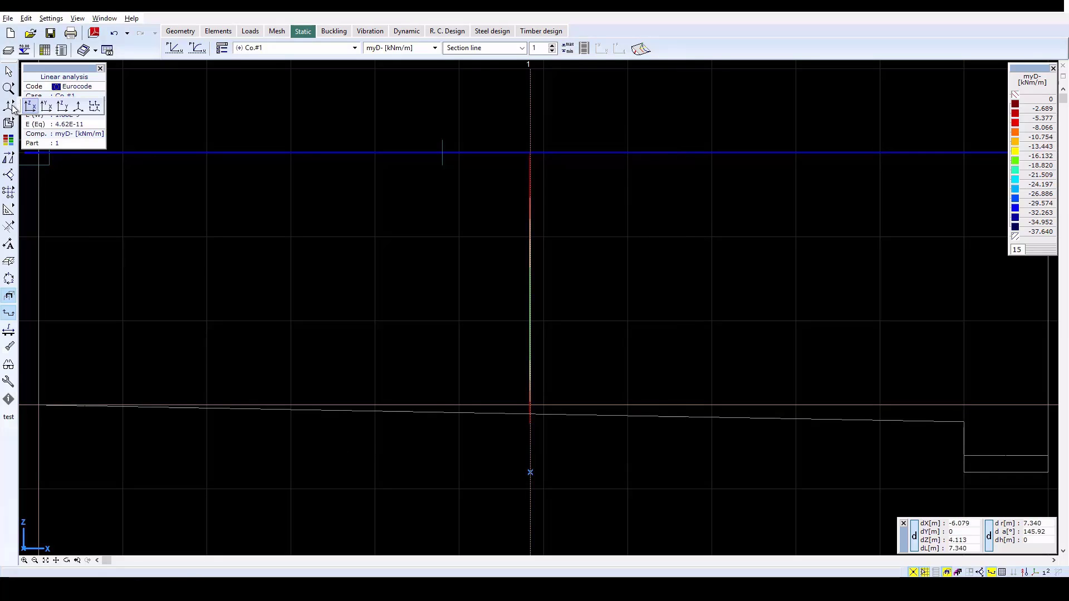
left_click(63, 107)
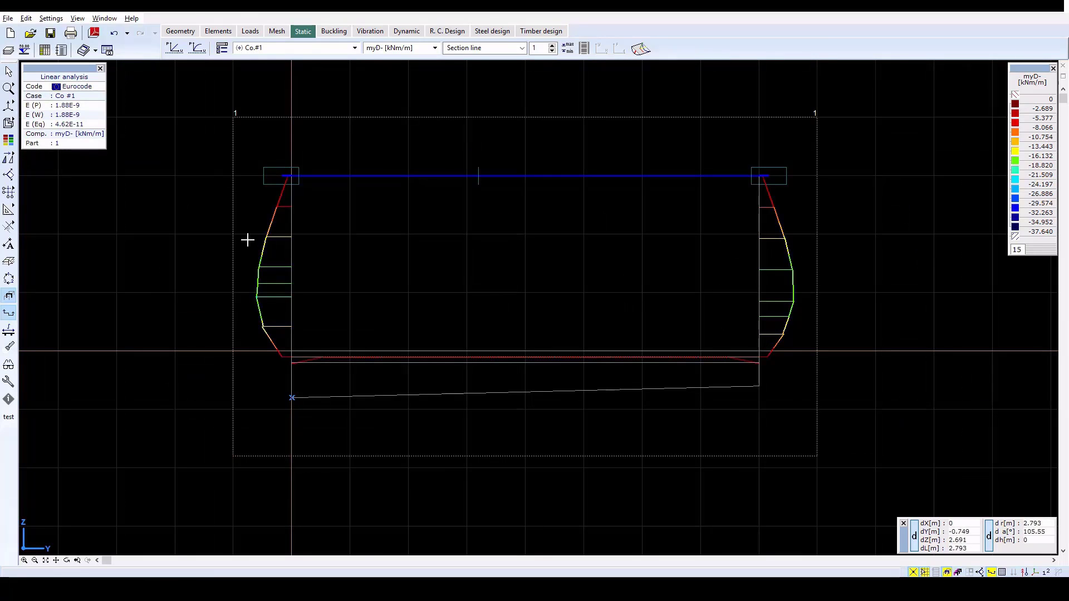
mouse_move(346, 254)
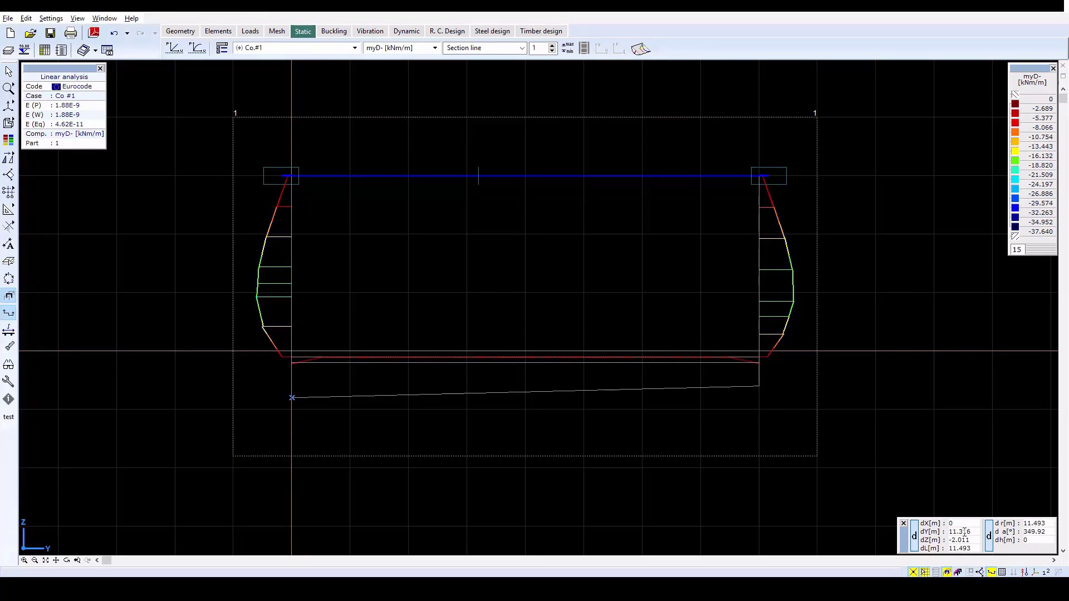
left_click(992, 571)
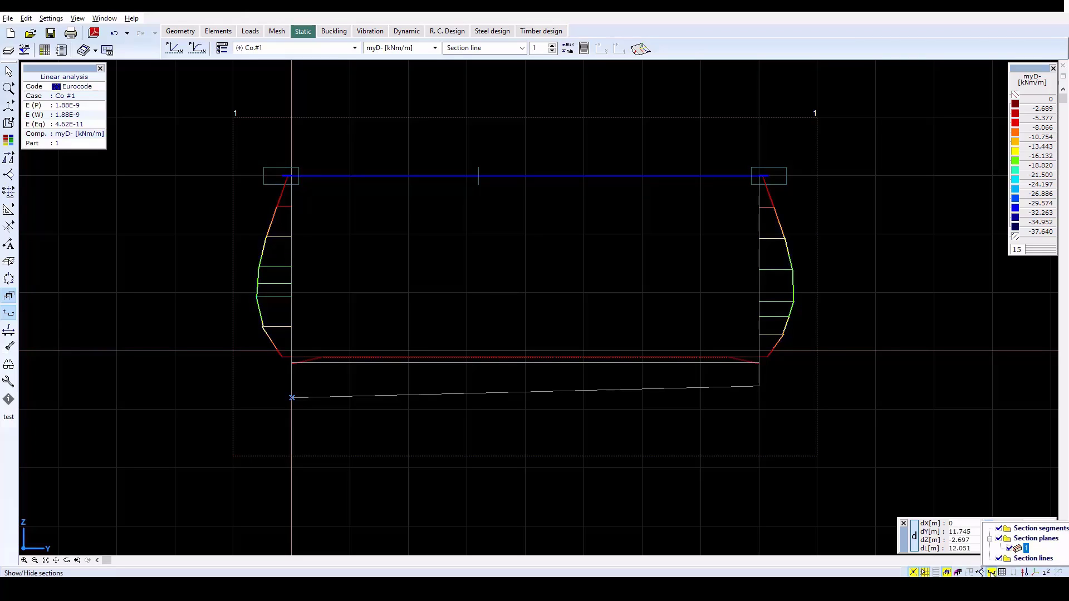
left_click(1045, 572)
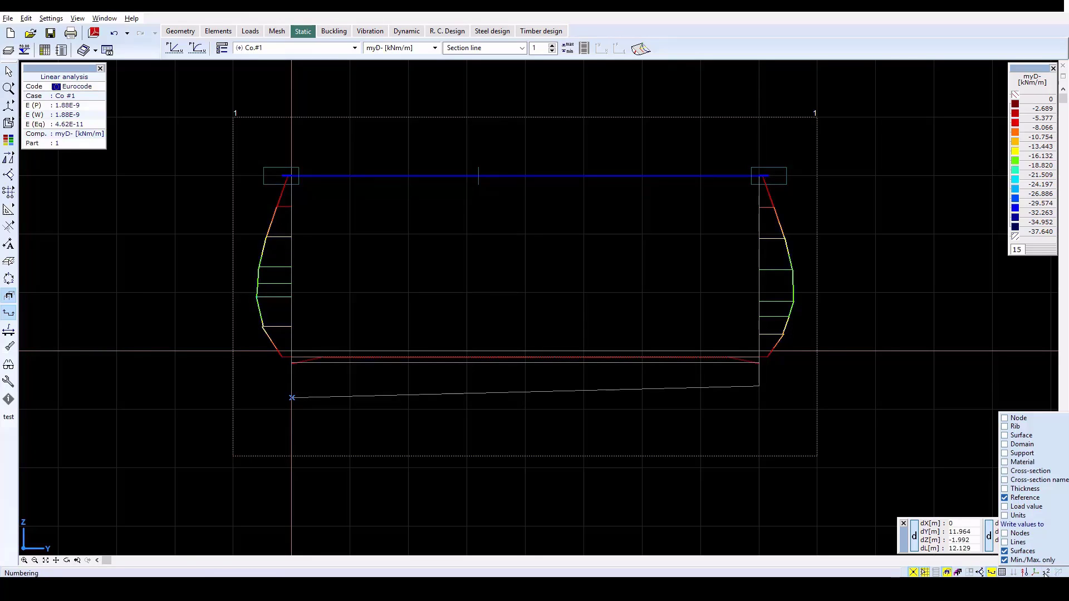
left_click(1019, 542)
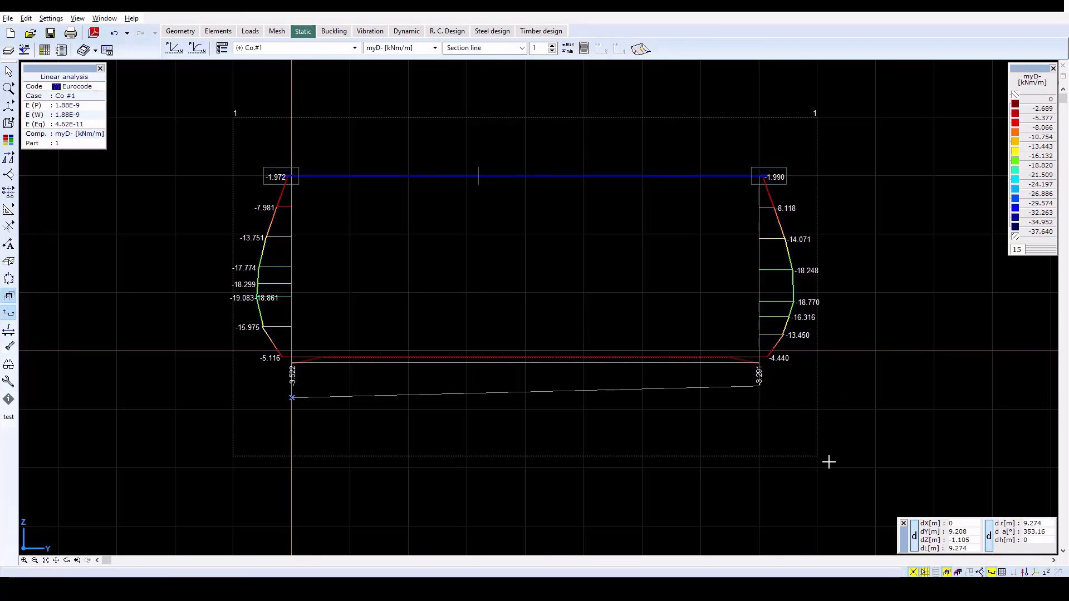
Turn off the section display, return to the perspective view and show myD- as Isosurfaces 2D
left_click(991, 572)
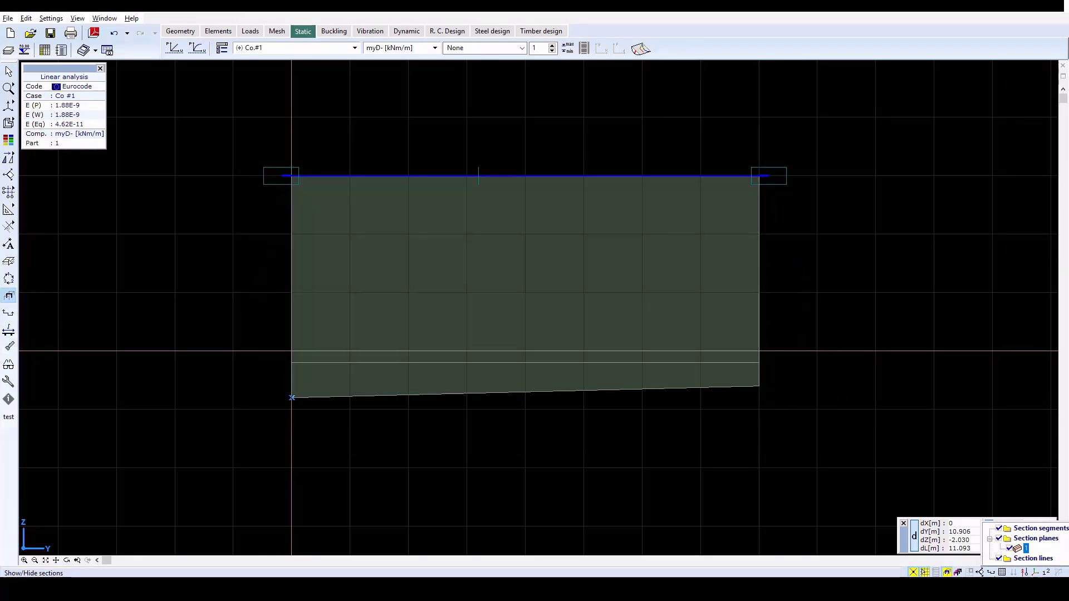
mouse_move(12, 111)
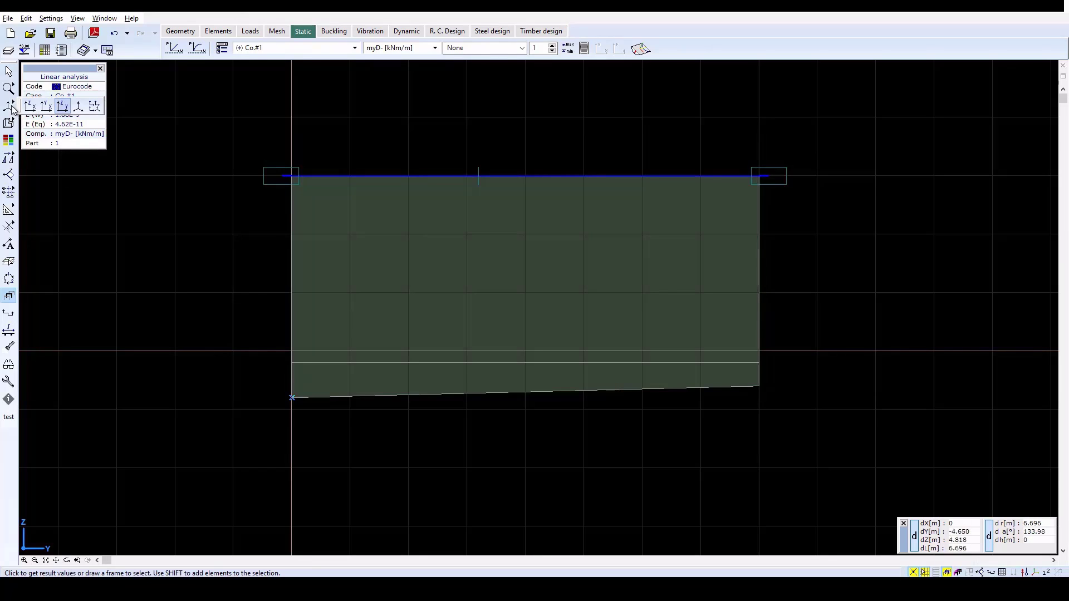
left_click(78, 105)
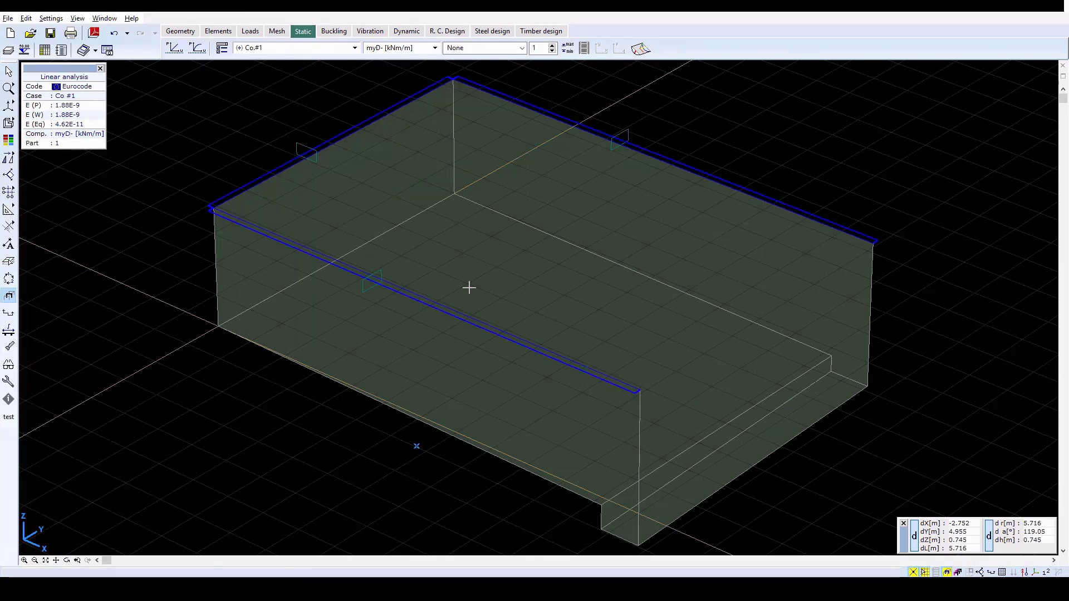
scroll(468, 287, "down", 2)
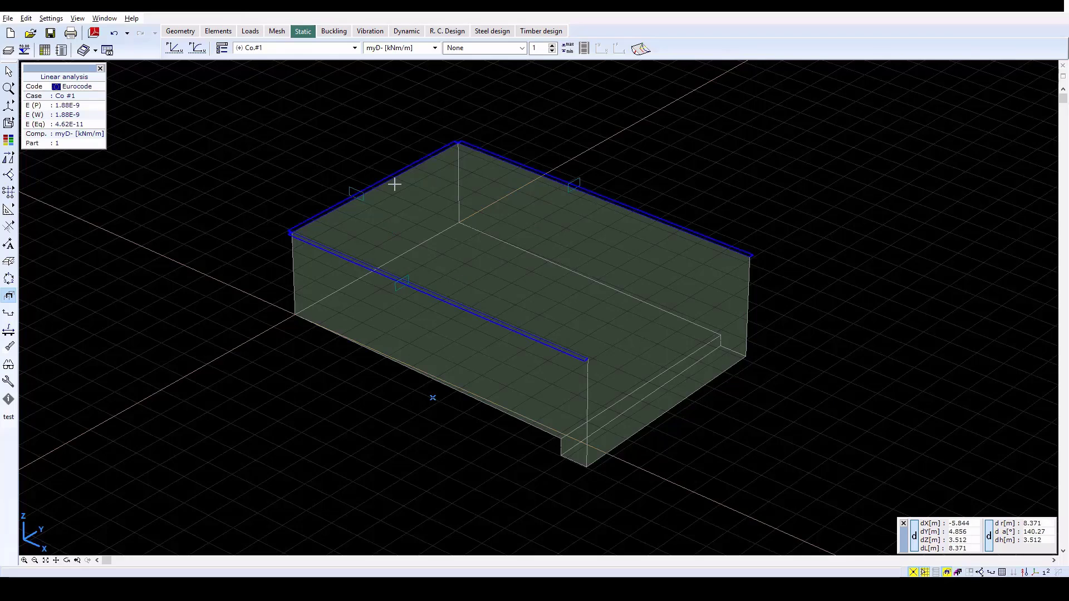
left_click(476, 51)
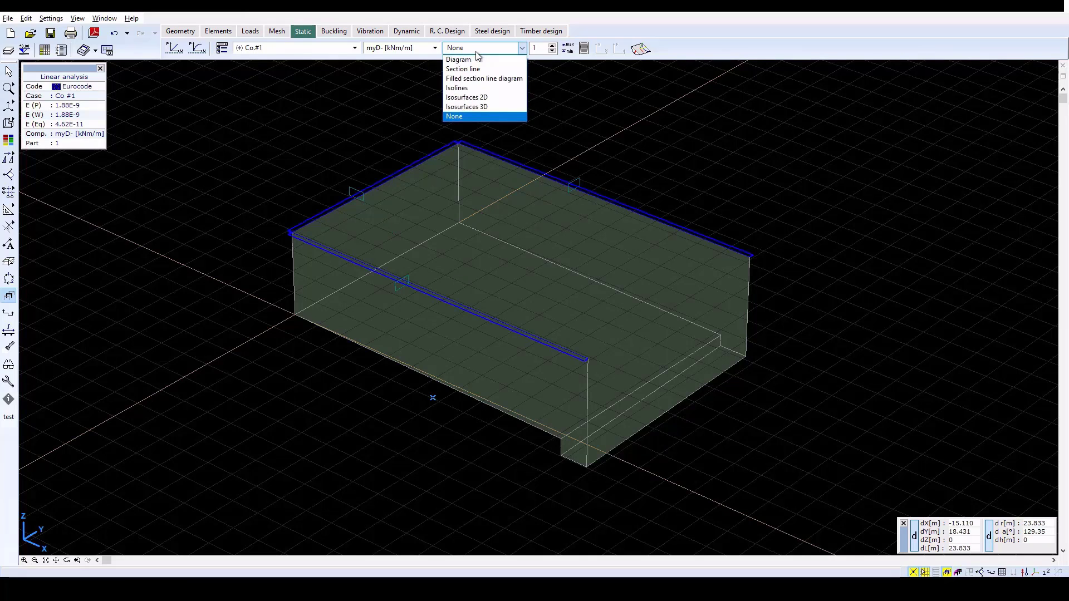
left_click(478, 98)
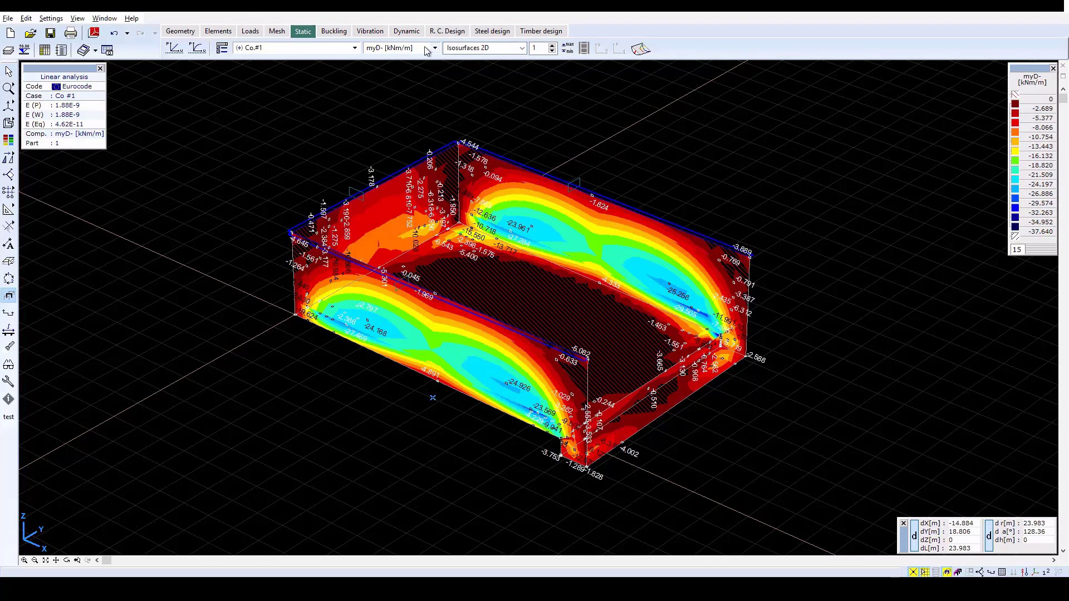
Display the surface support internal force Rz for Co.#1
left_click(394, 48)
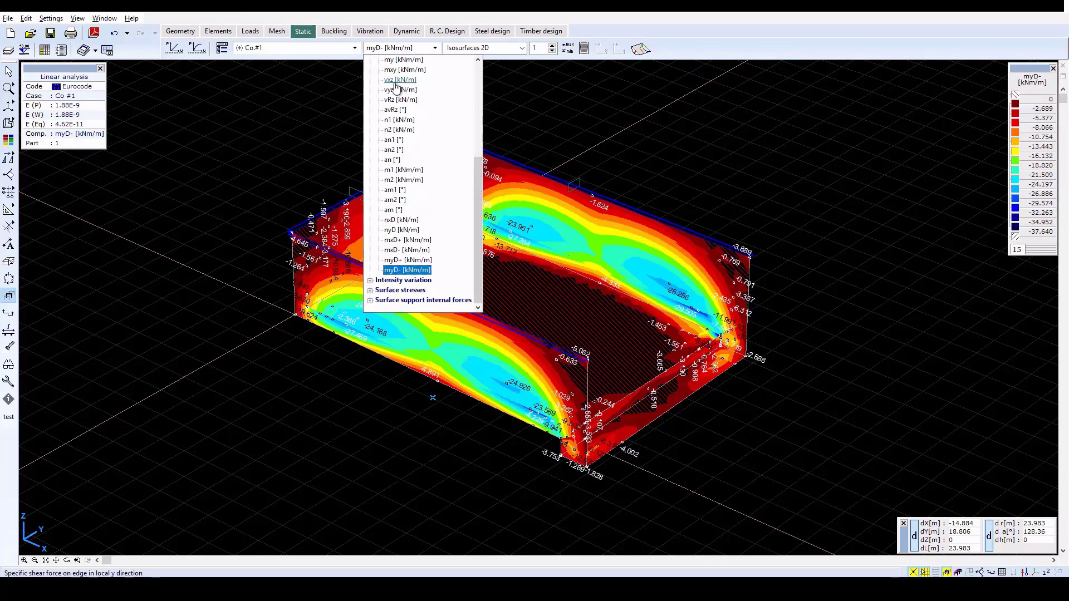
double_click(398, 300)
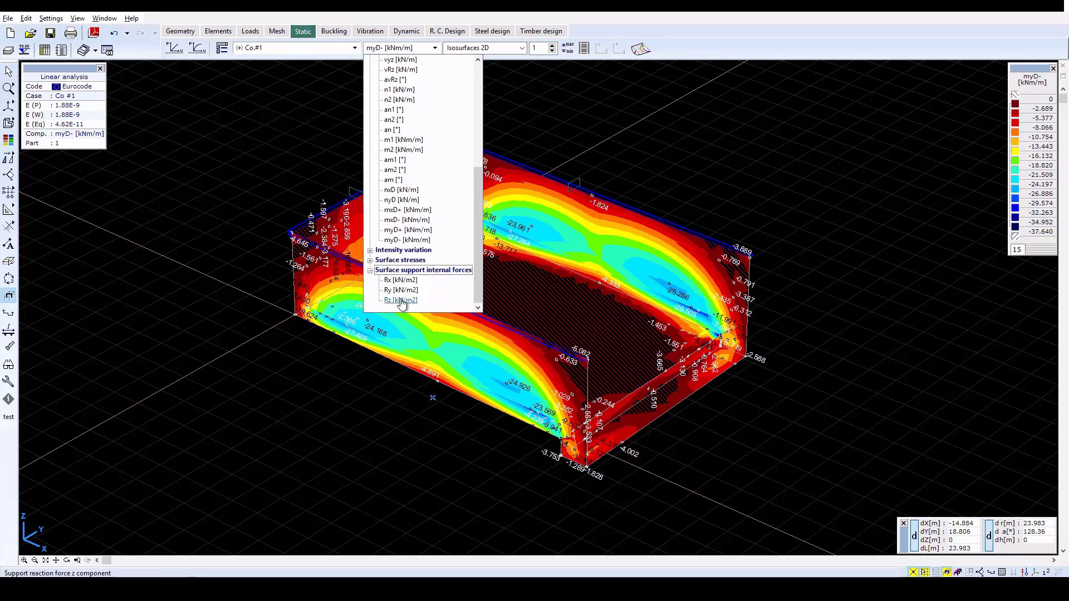
left_click(401, 301)
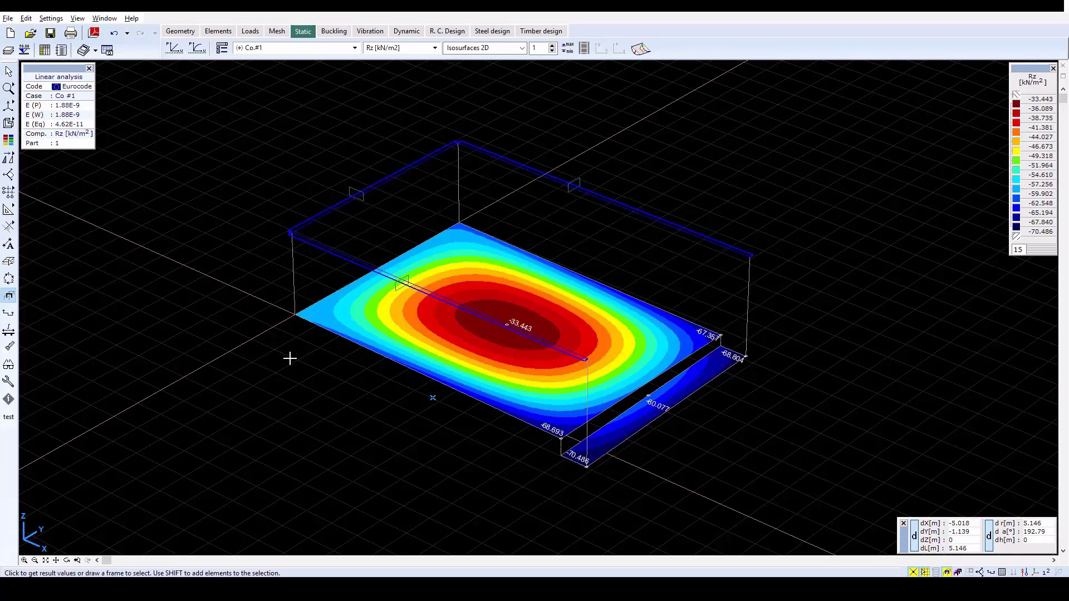